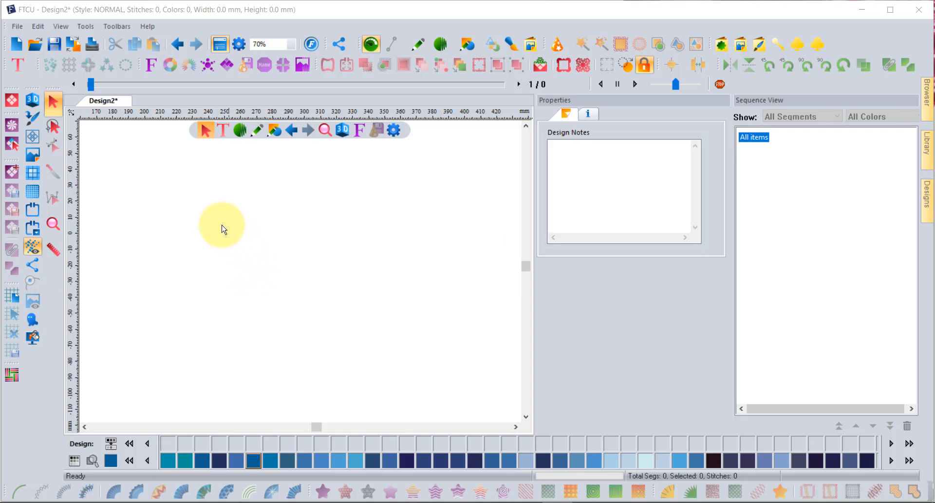
left_click(88, 28)
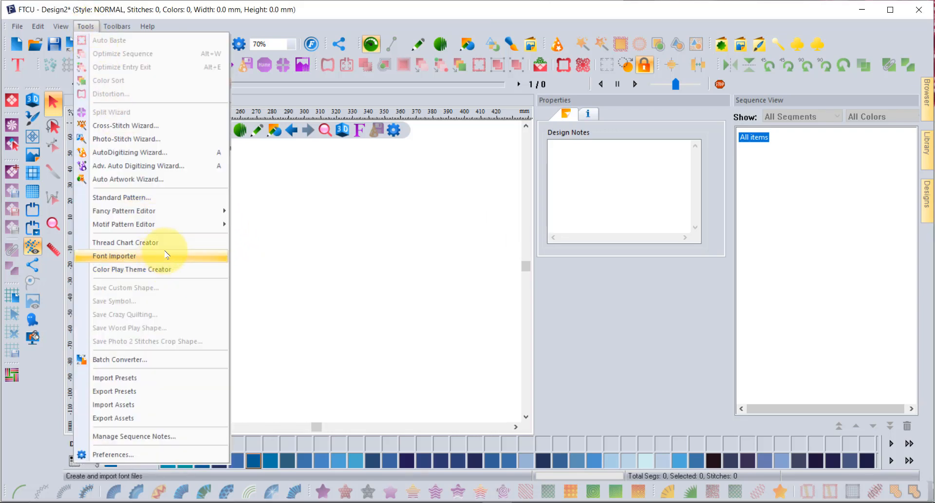
left_click(374, 247)
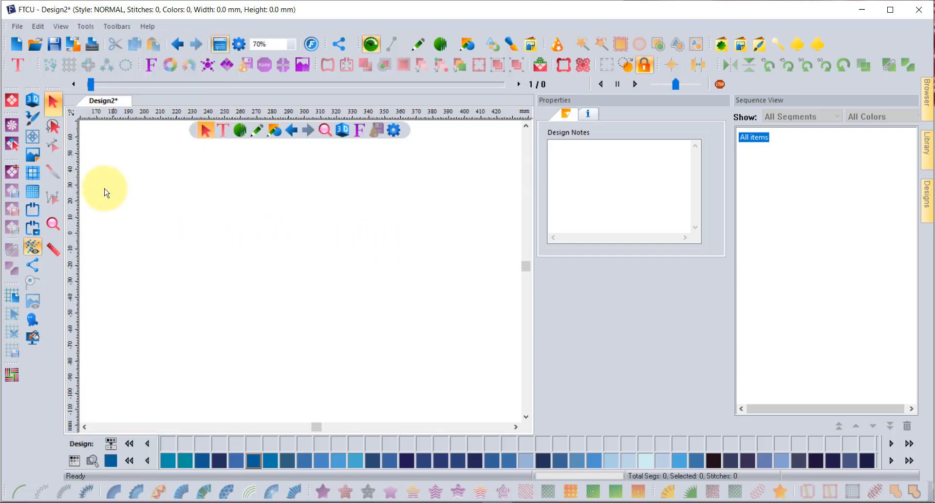
Start a TTF artwork import, enter the person's first name as its text, and open the font selection
left_click(18, 64)
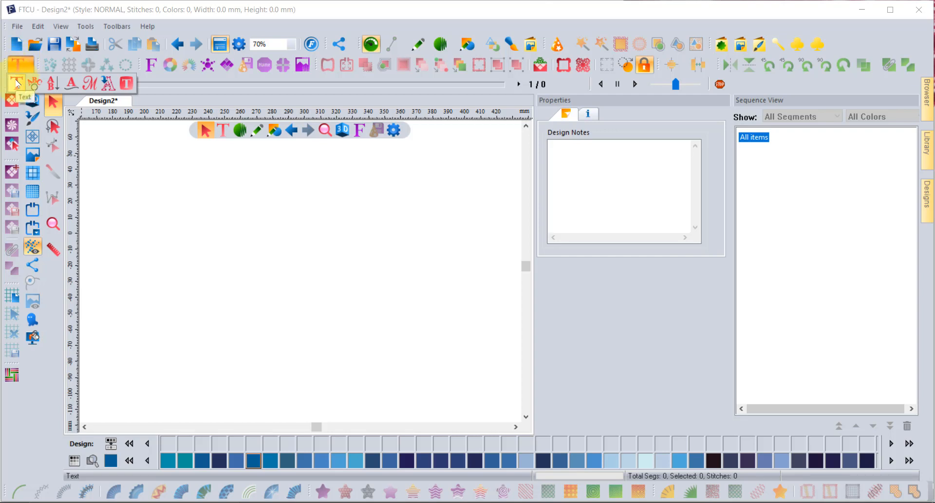
left_click(109, 85)
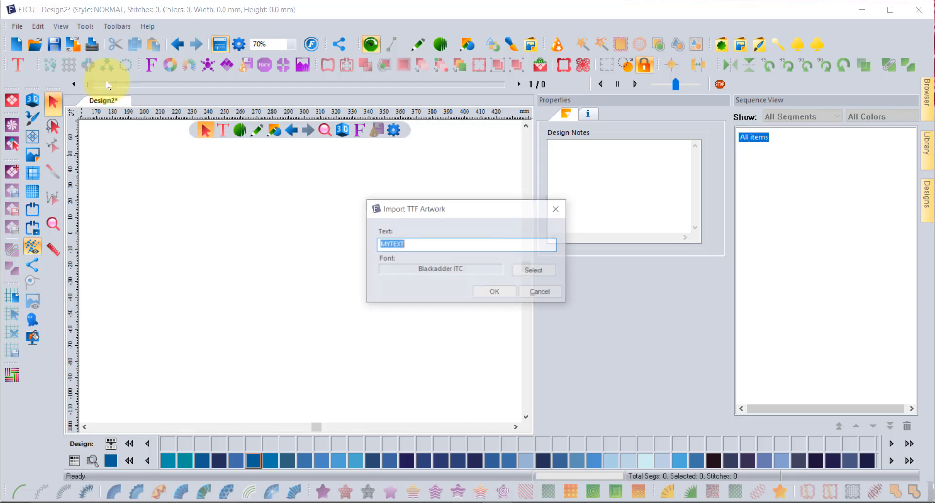
left_click_drag(511, 213, 355, 187)
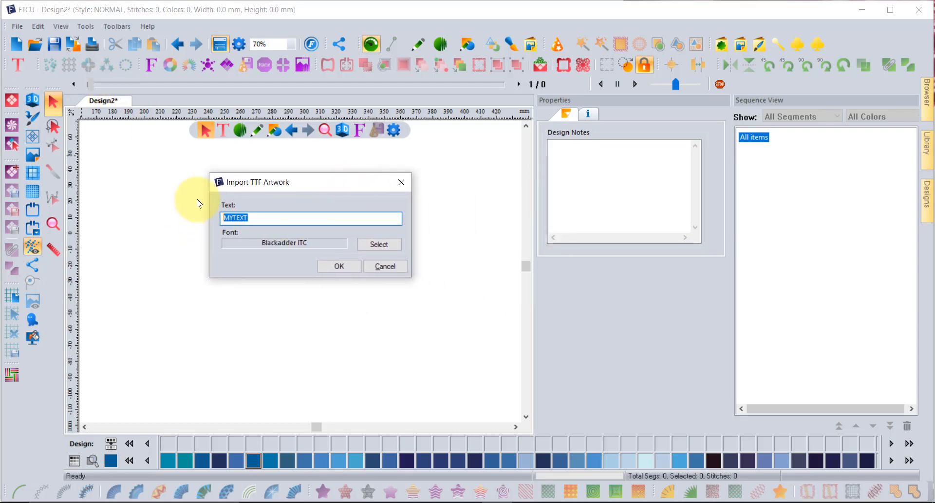
type("Trevor")
left_click(379, 244)
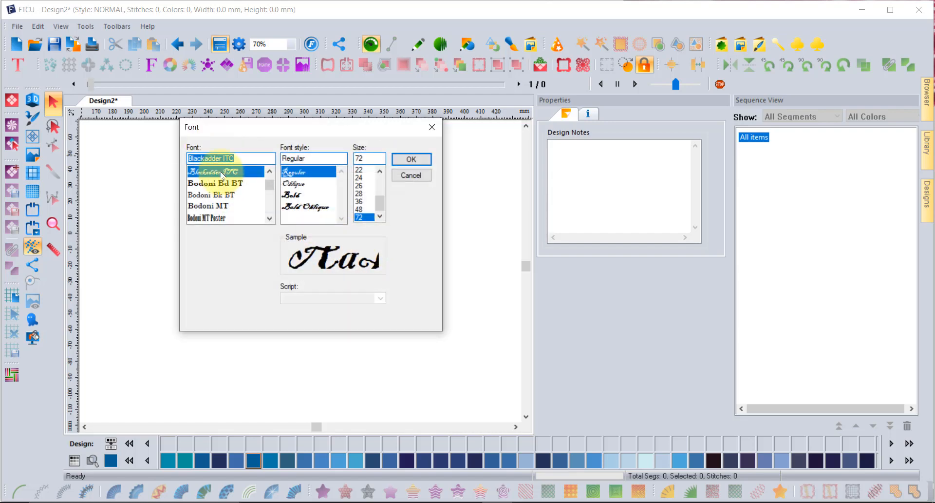
Browse the available fonts and choose Arial Rounded MT for the imported text
mouse_move(268, 186)
left_mouse_down()
mouse_move(268, 201)
mouse_move(269, 178)
left_mouse_up()
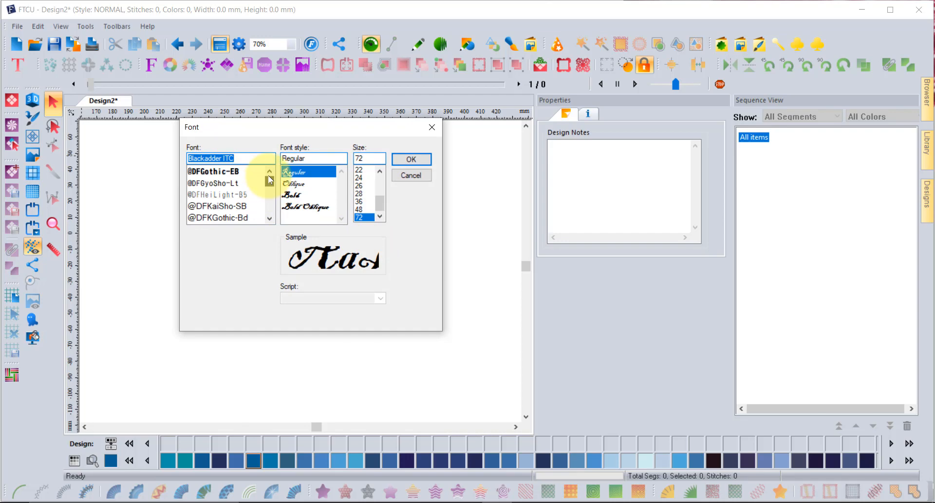
scroll(245, 183, "down", 2)
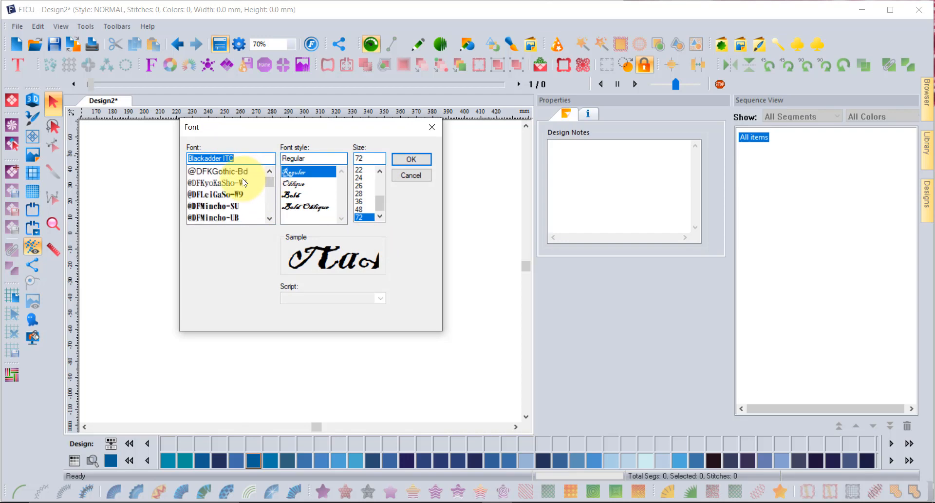
scroll(245, 183, "down", 3)
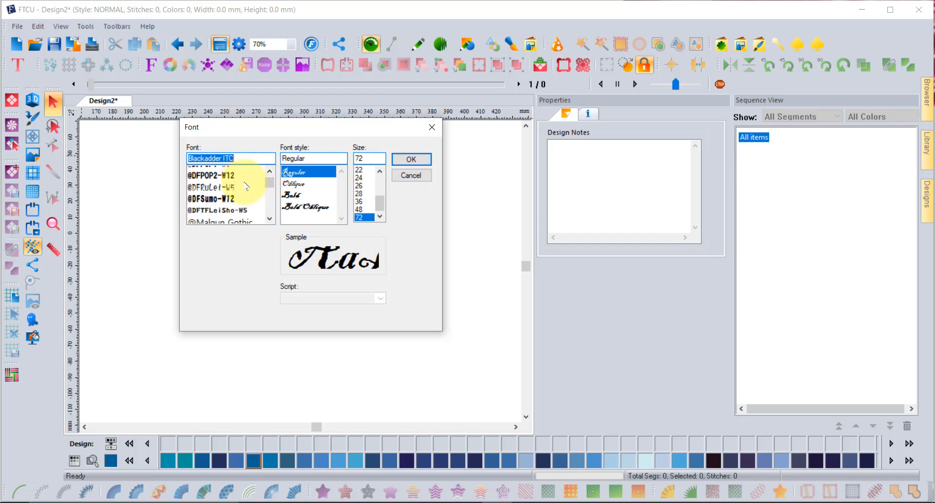
scroll(245, 185, "down", 5)
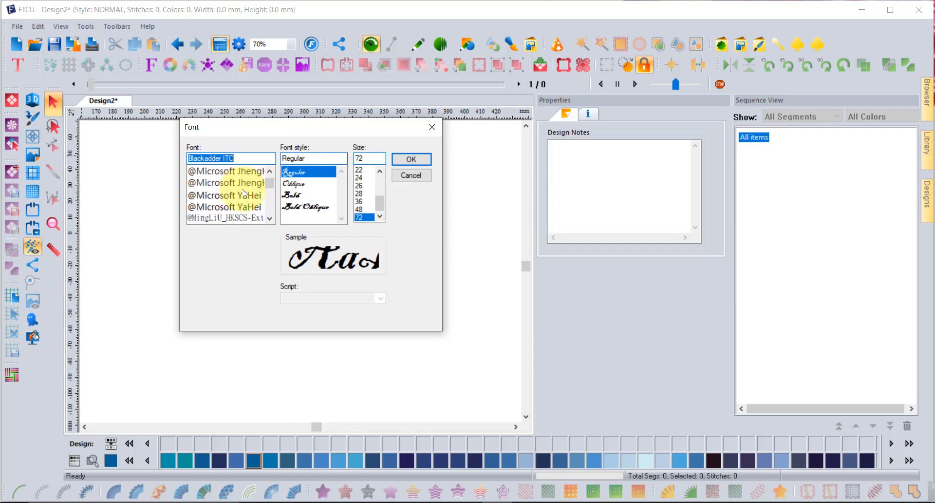
scroll(244, 192, "down", 5)
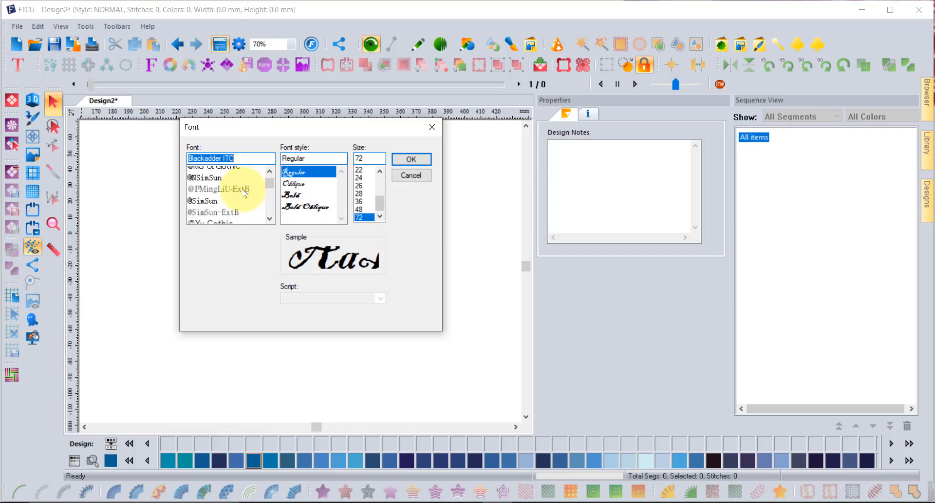
scroll(245, 192, "down", 5)
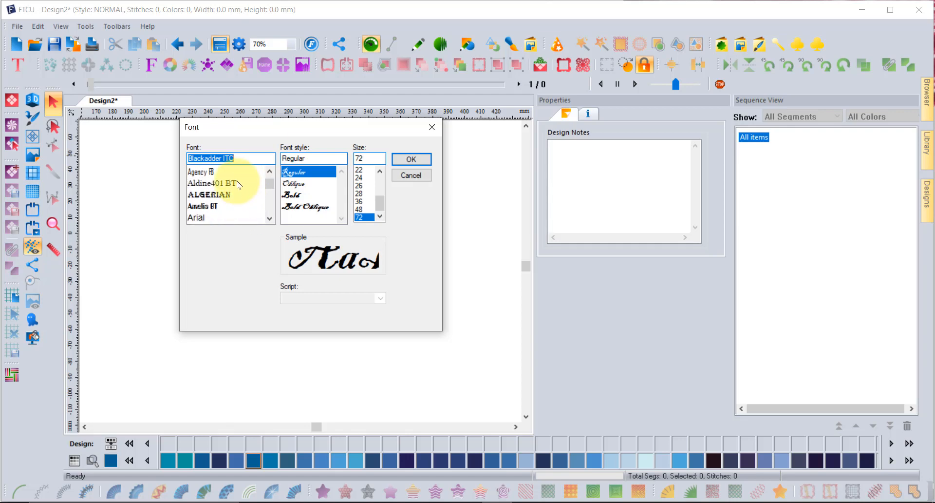
scroll(239, 184, "down", 1)
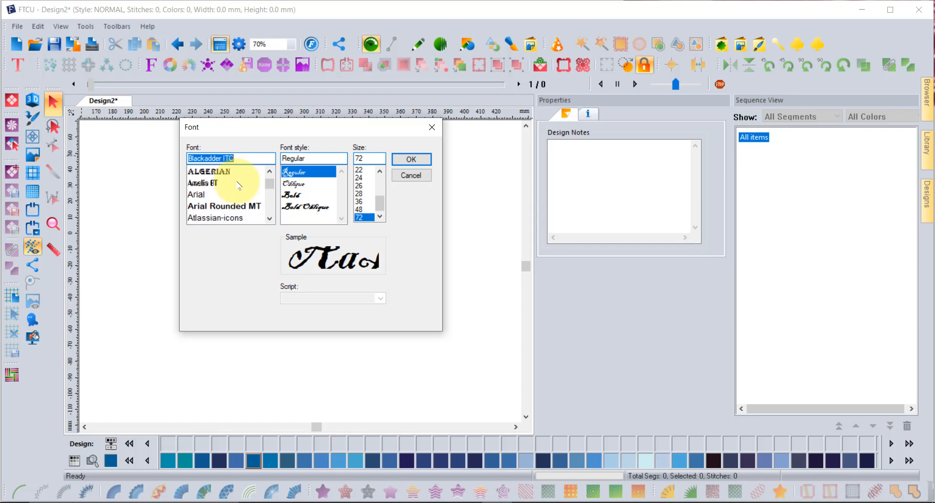
scroll(239, 185, "down", 2)
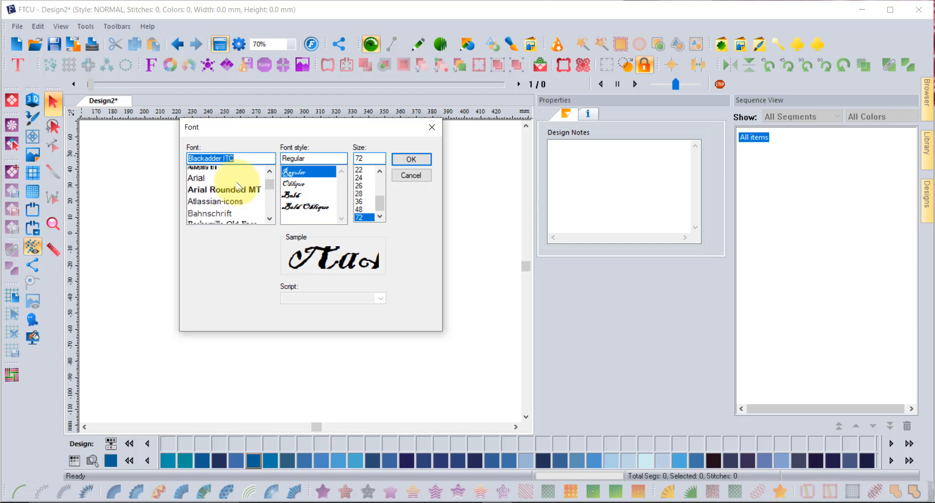
left_click(211, 184)
left_click(411, 160)
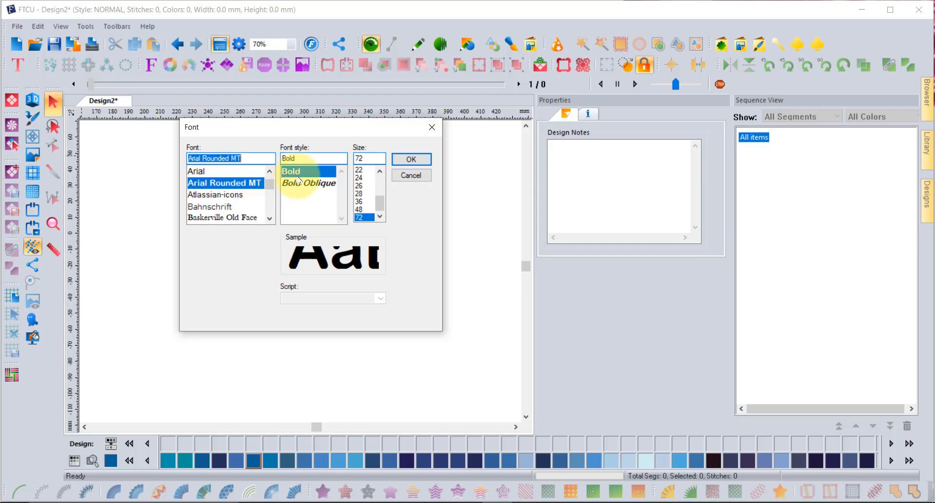
Set the font of the imported text to Arial, Bold Italic, size 72
left_click(203, 173)
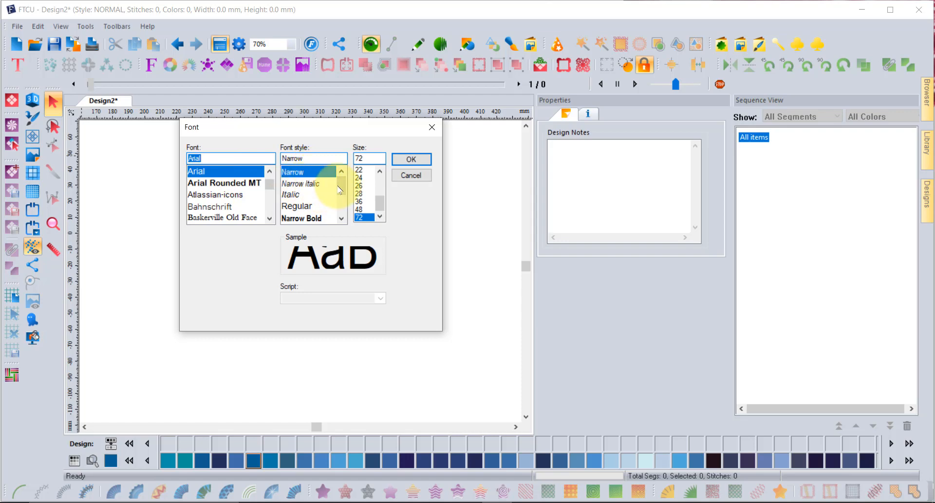
left_click_drag(341, 189, 340, 204)
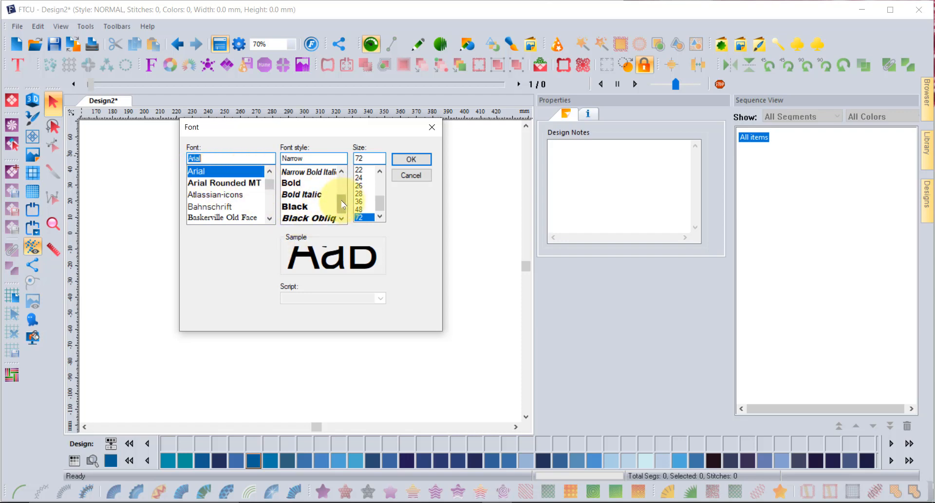
left_click(322, 194)
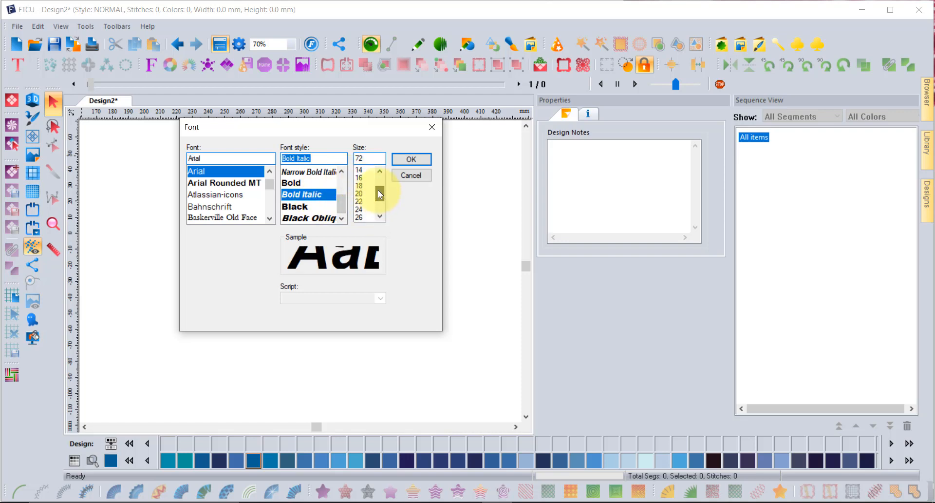
left_click_drag(379, 194, 372, 217)
left_click(365, 219)
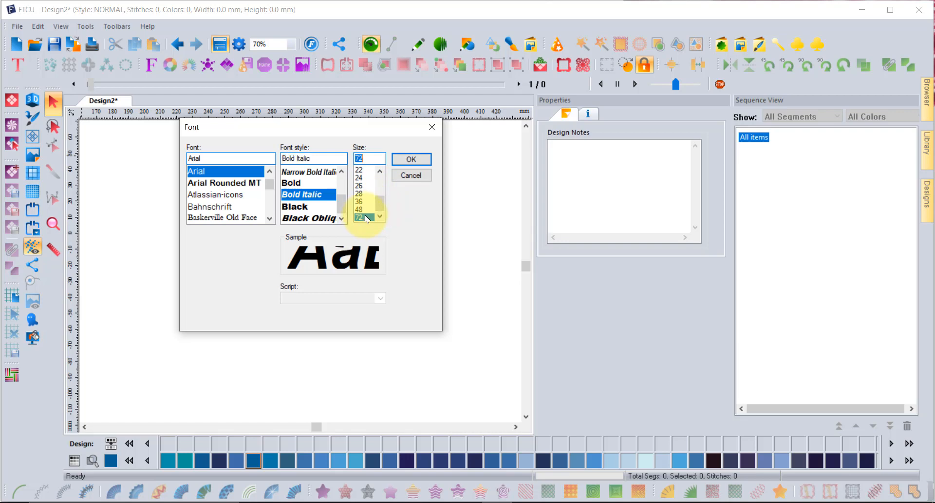
left_click(409, 161)
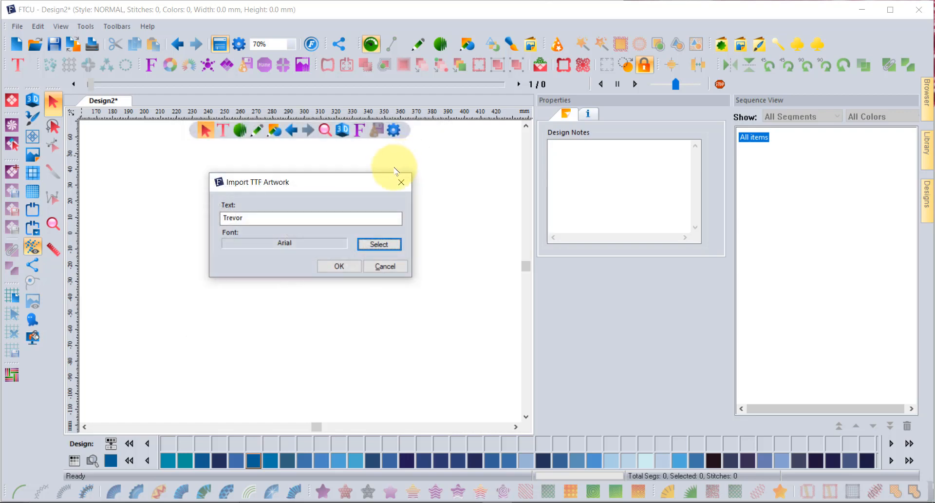
Import the text as artwork and scale it down proportionally to about 102 mm wide and 24 mm high
left_click(339, 266)
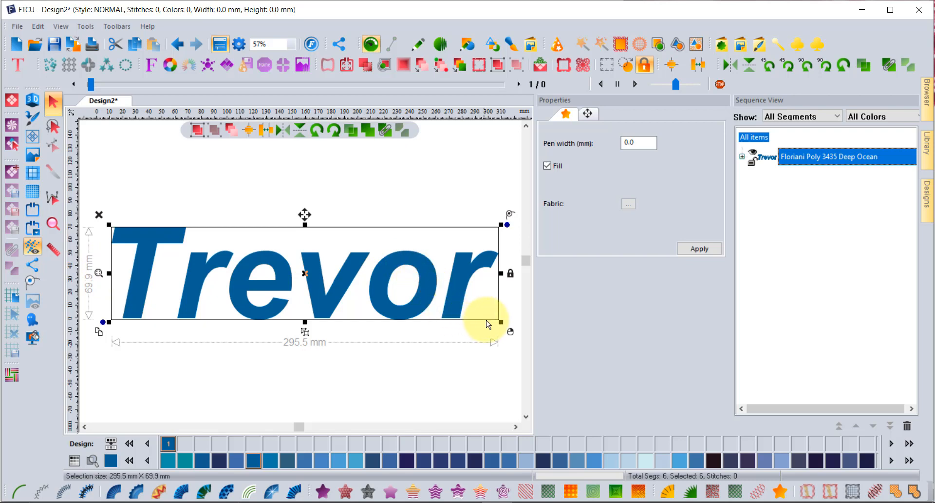
left_click_drag(500, 322, 250, 247)
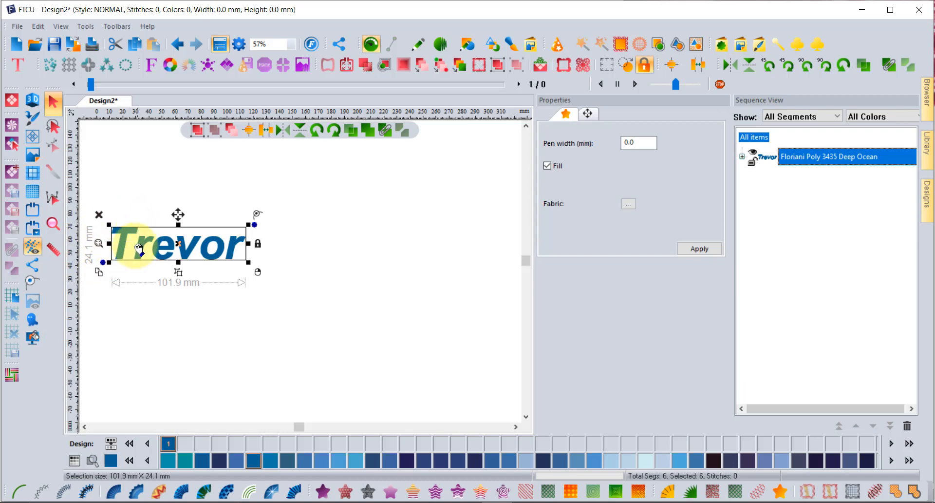
left_click(138, 305)
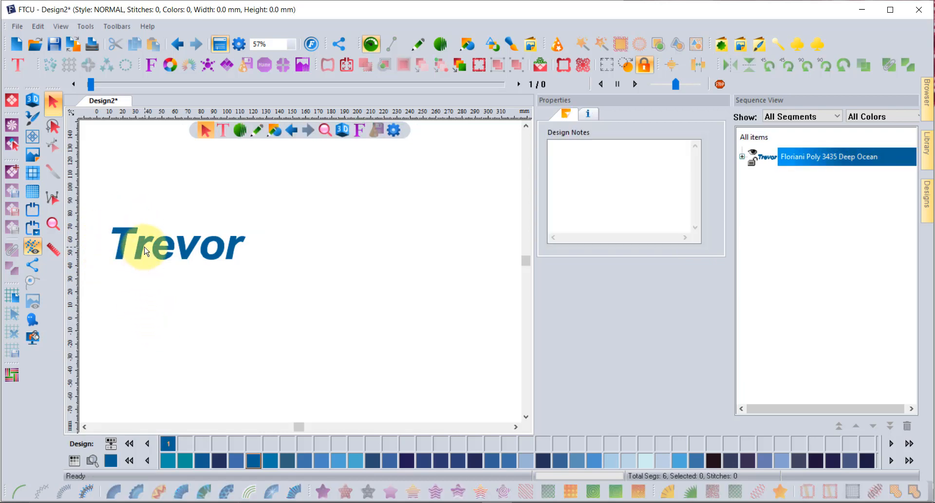
Apply a standard fill to the first letter e of the artwork and change that letter to Auto Satin
left_click(160, 251)
scroll(160, 251, "up", 5)
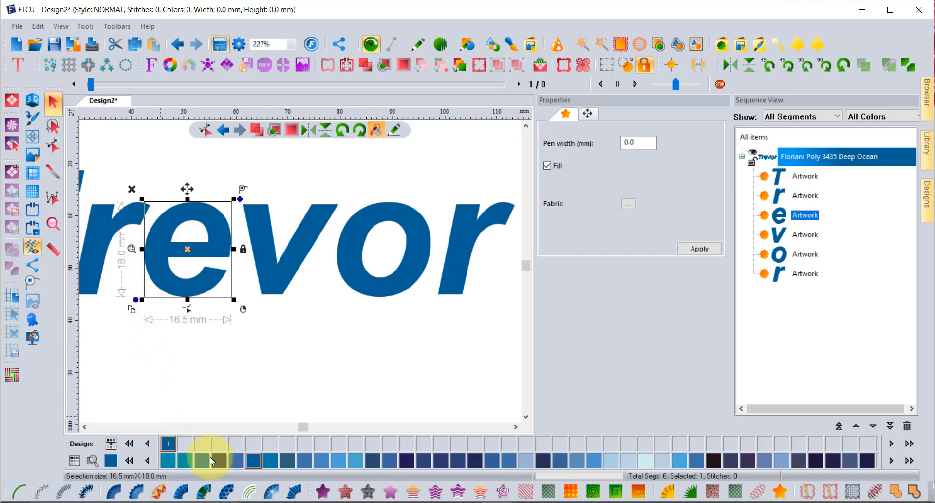
left_click(324, 491)
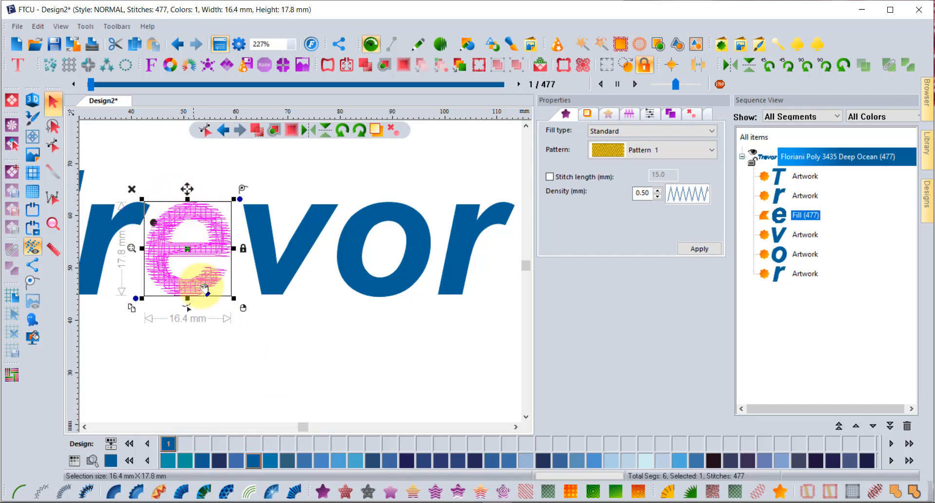
left_click(294, 491)
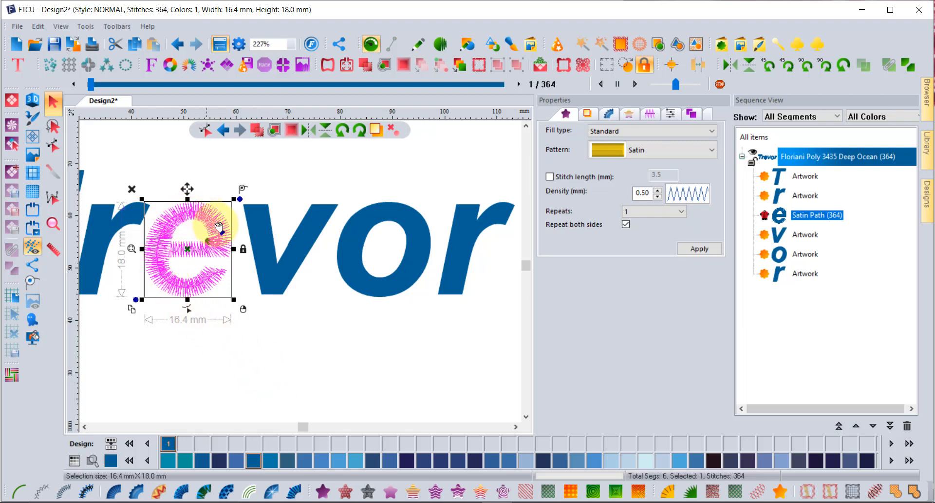
Edit the satin-stitched letter e, spreading the two inclination lines apart on its outer curve beside the crossbar junction
left_click(54, 145)
left_click(151, 249)
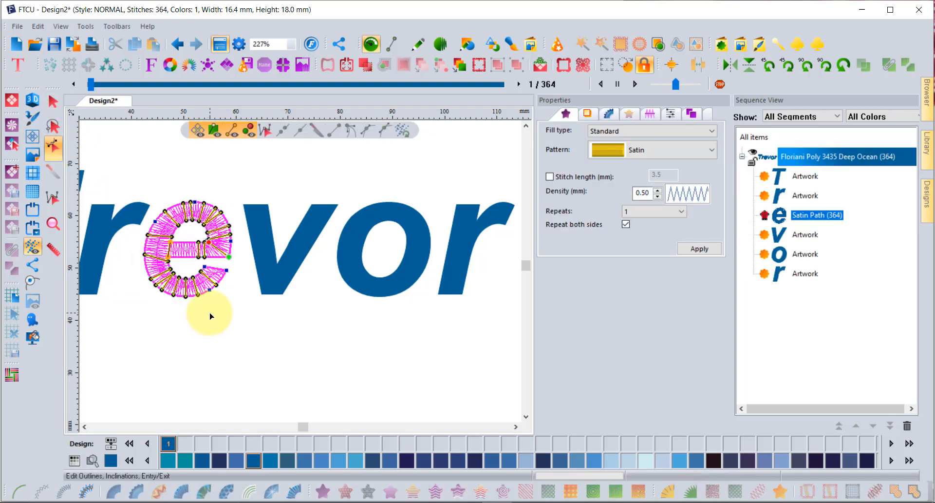
scroll(236, 273, "up", 1)
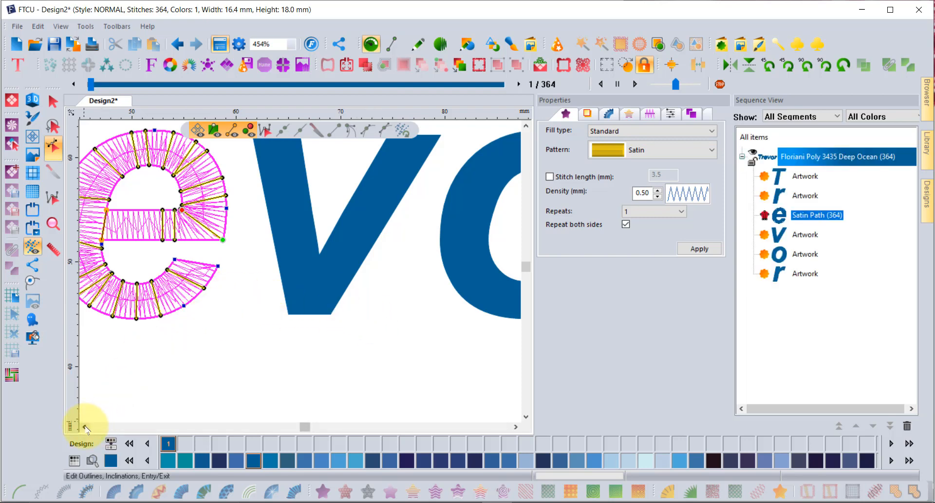
left_click(84, 426)
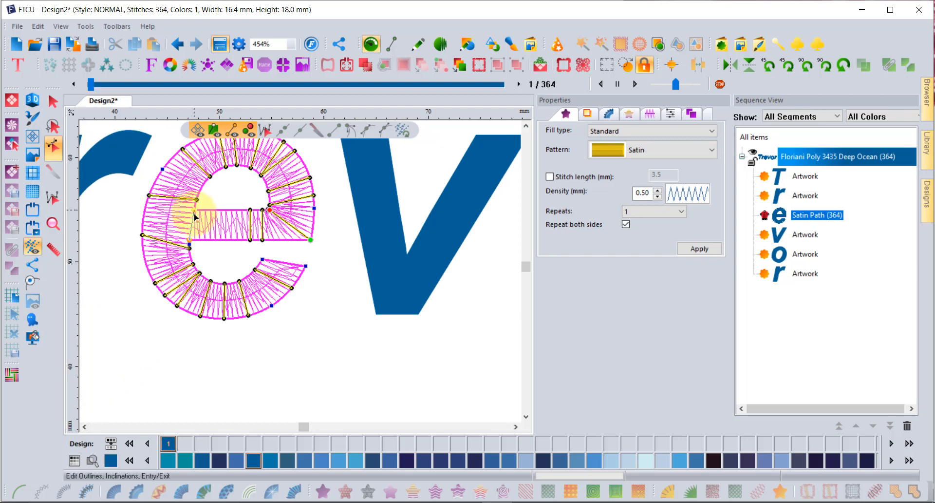
mouse_move(195, 213)
left_mouse_down()
mouse_move(149, 223)
mouse_move(142, 251)
mouse_move(152, 208)
mouse_move(206, 220)
mouse_move(195, 220)
left_mouse_up()
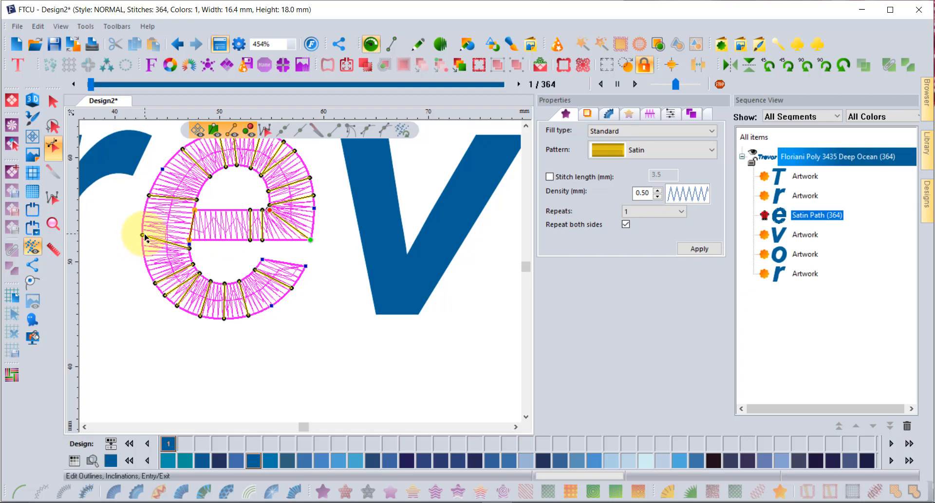
left_click_drag(144, 238, 150, 261)
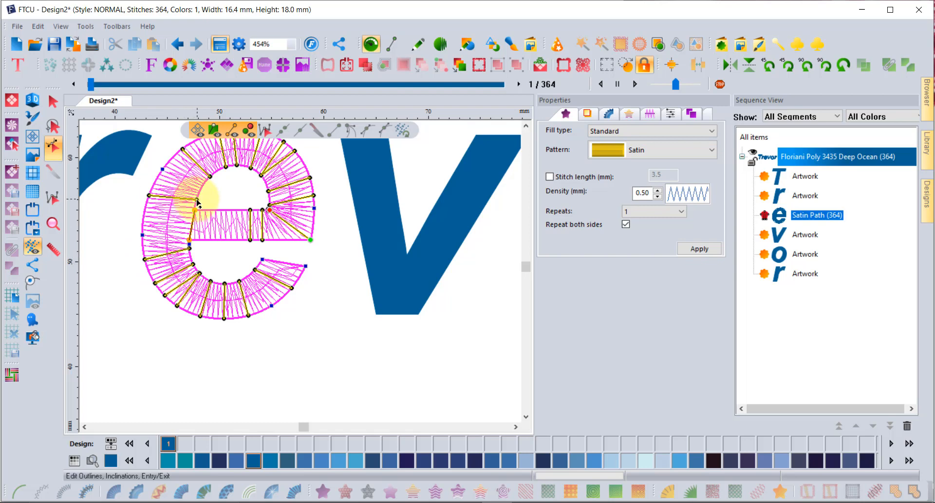
left_click_drag(197, 199, 151, 189)
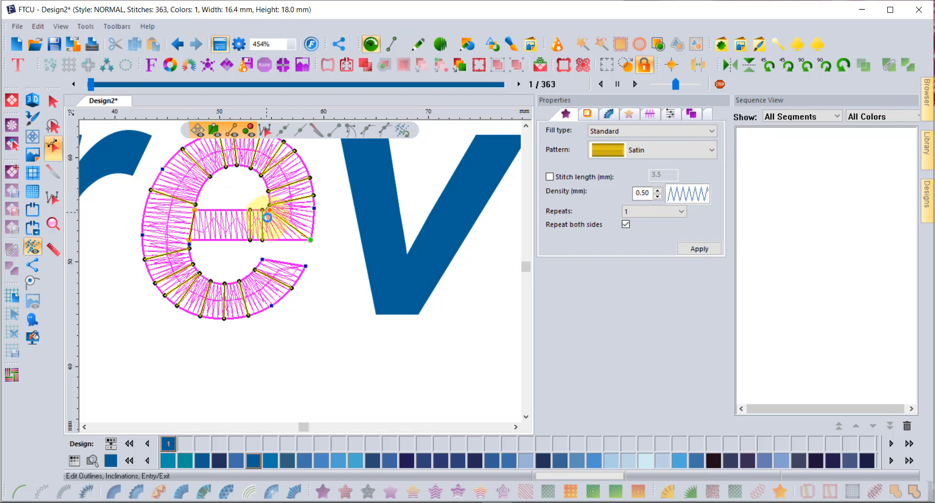
left_click(526, 126)
scroll(215, 220, "down", 2)
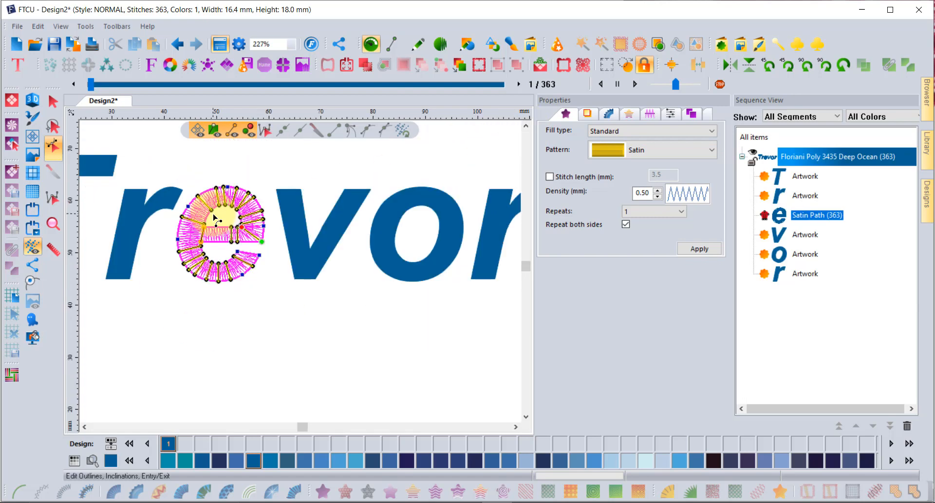
left_click(54, 101)
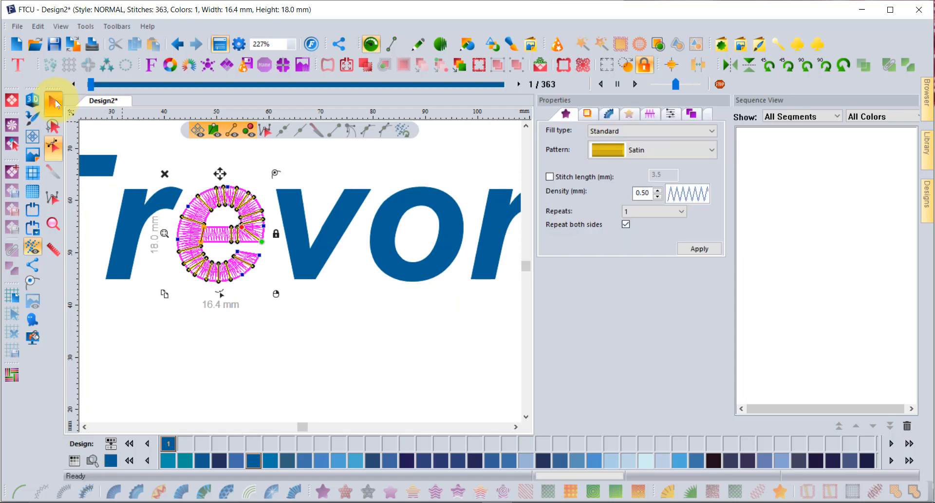
Convert the artwork letter v to Auto Satin stitches
left_click(301, 216)
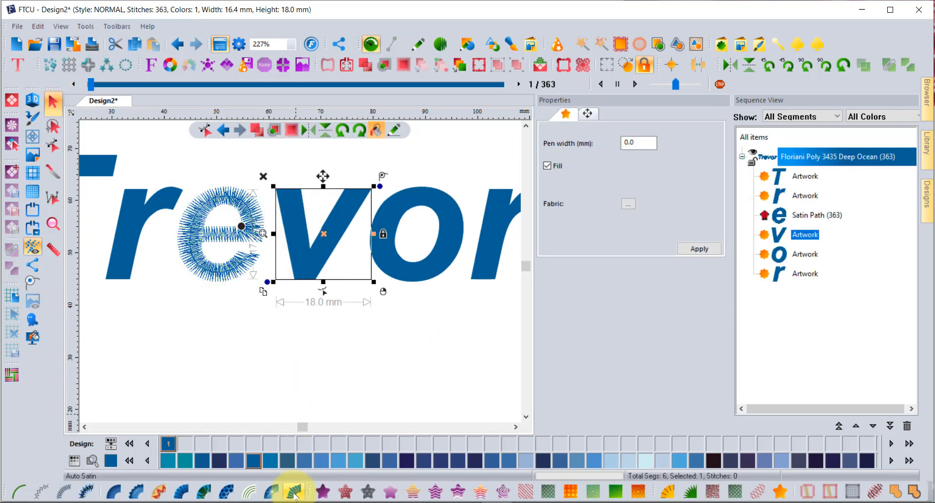
left_click(295, 495)
left_click(308, 239)
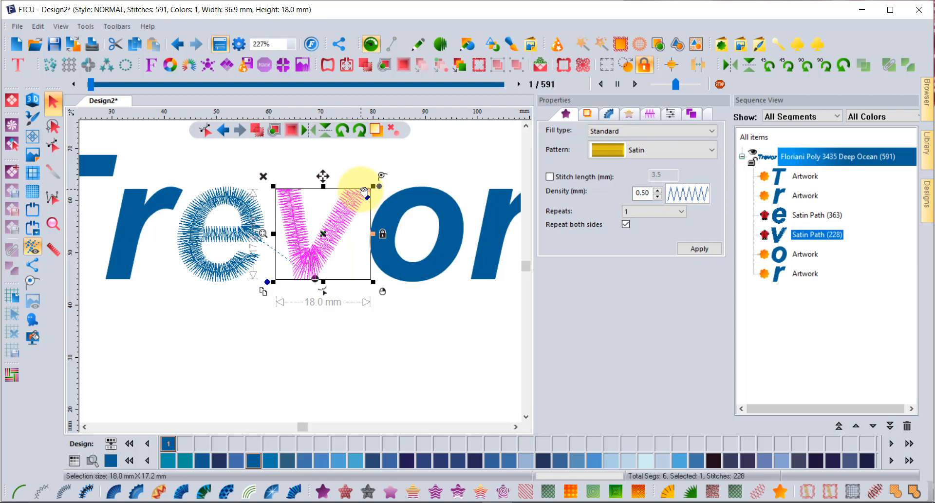
Edit the satin-stitched letter v, adding an inclination line across the upper end of its right arm
left_click(54, 146)
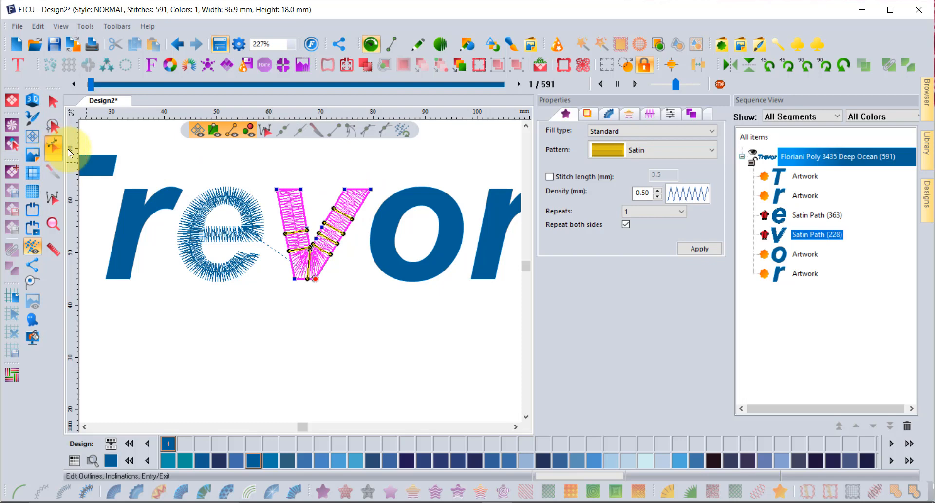
right_click(341, 202)
left_click(389, 284)
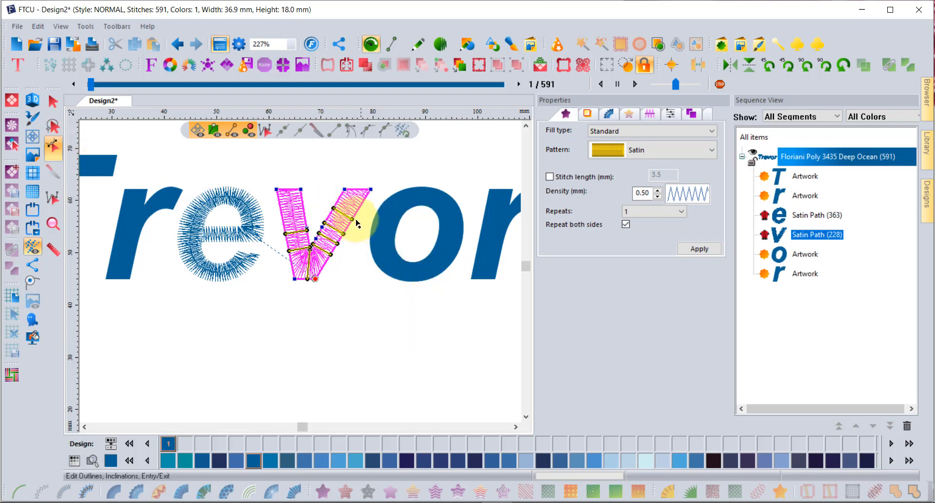
left_click(341, 194)
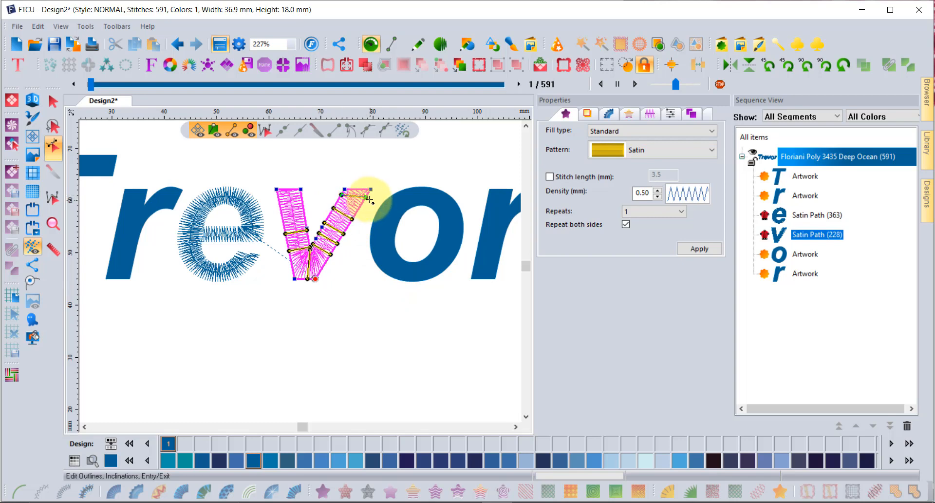
left_click(368, 197)
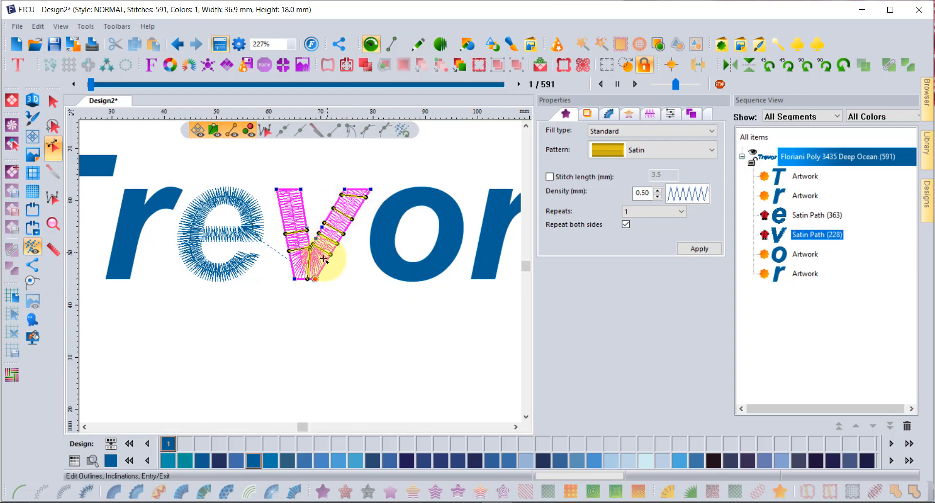
Add an inclination line on the letter v from its inner vertex to the lower-left corner of its base
scroll(310, 249, "up", 1)
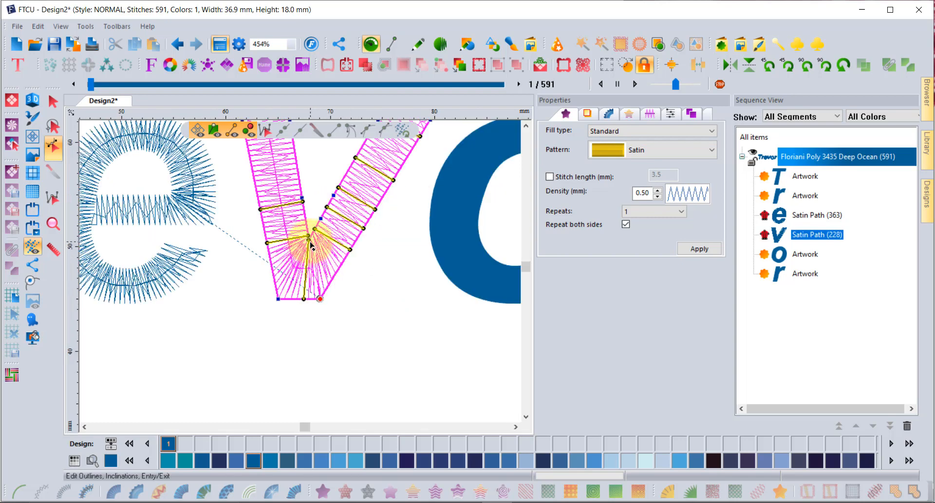
right_click(310, 239)
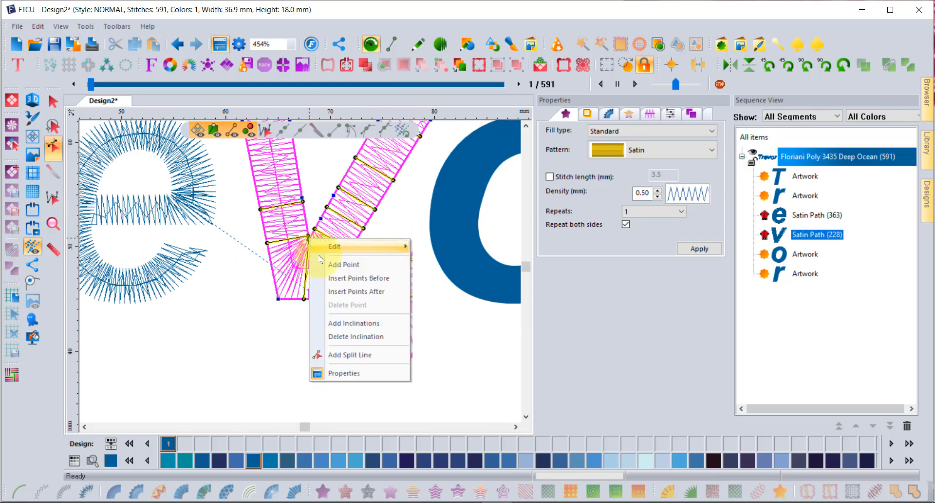
left_click(351, 373)
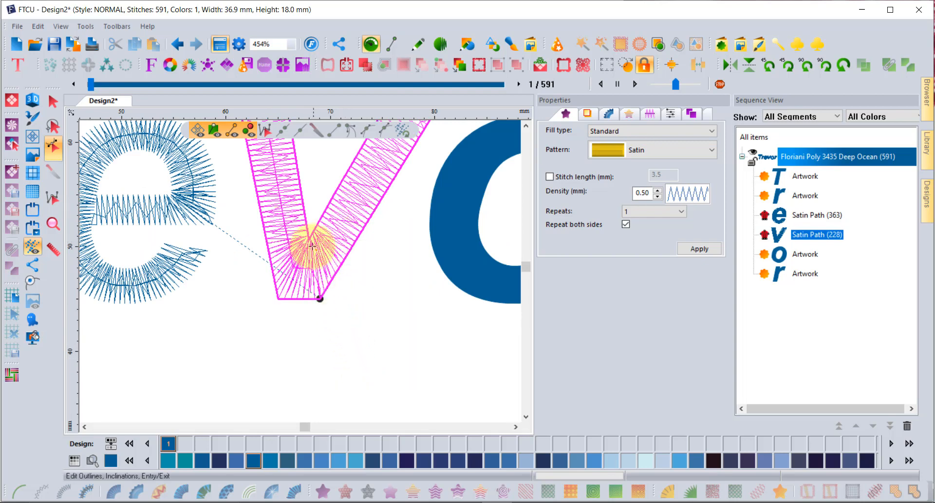
left_click_drag(309, 239, 274, 299)
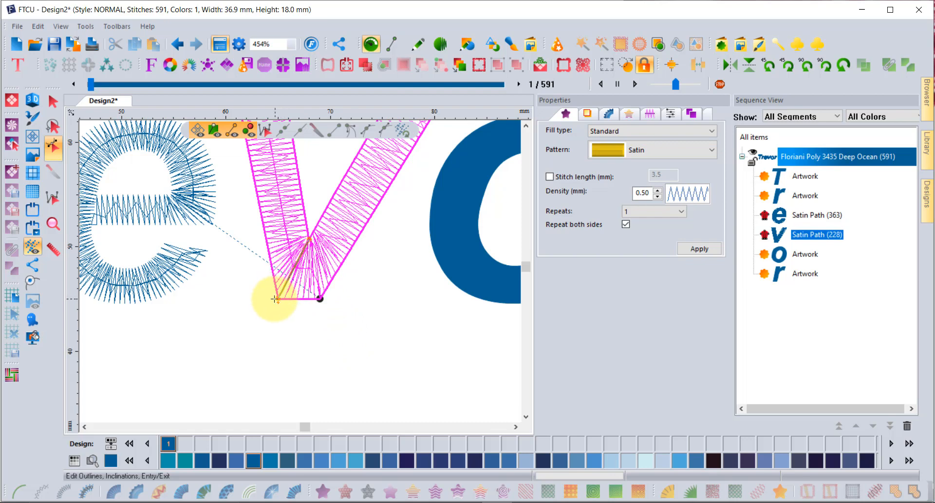
right_click(334, 229)
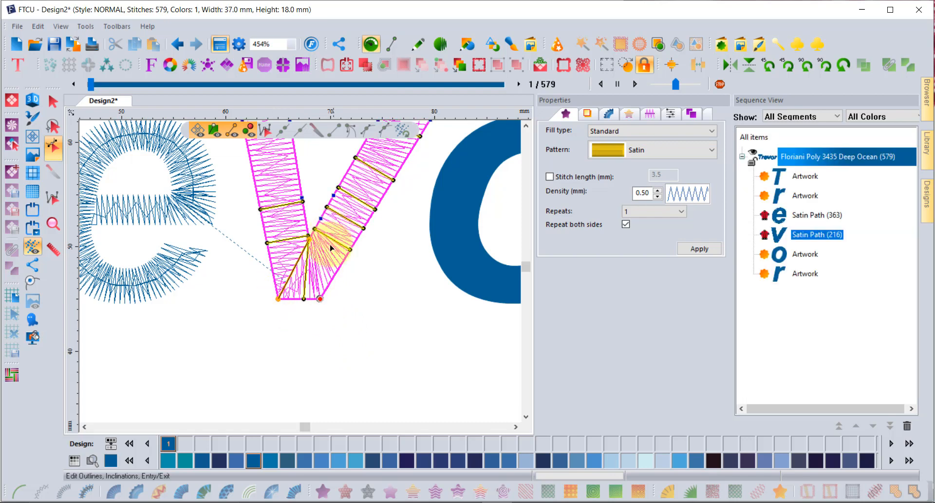
Move the base end of the v's original central inclination line to the right arm's outer edge, then finish editing and deselect the letter
left_click_drag(305, 299, 343, 263)
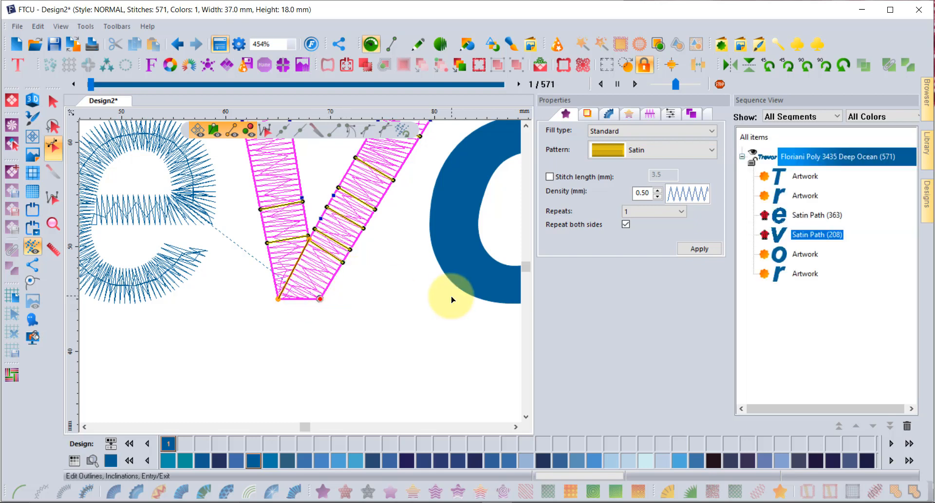
scroll(387, 305, "down", 1)
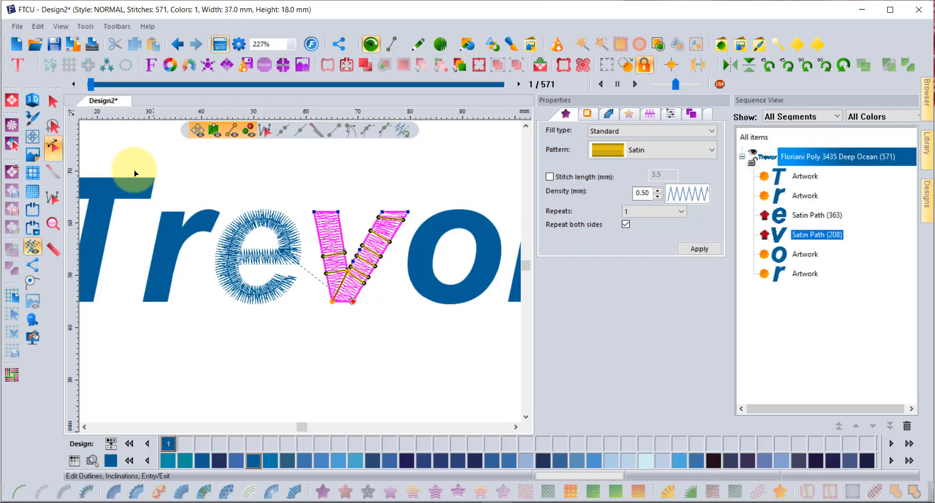
left_click(54, 100)
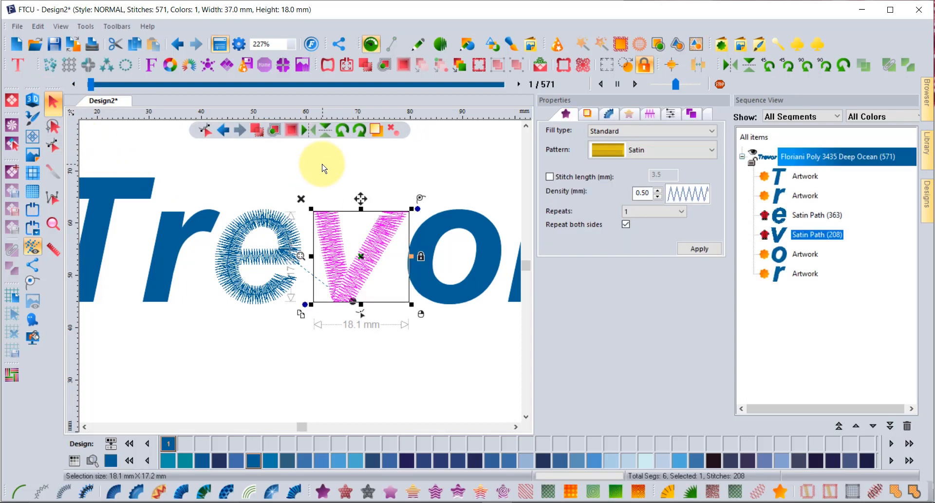
left_click(314, 177)
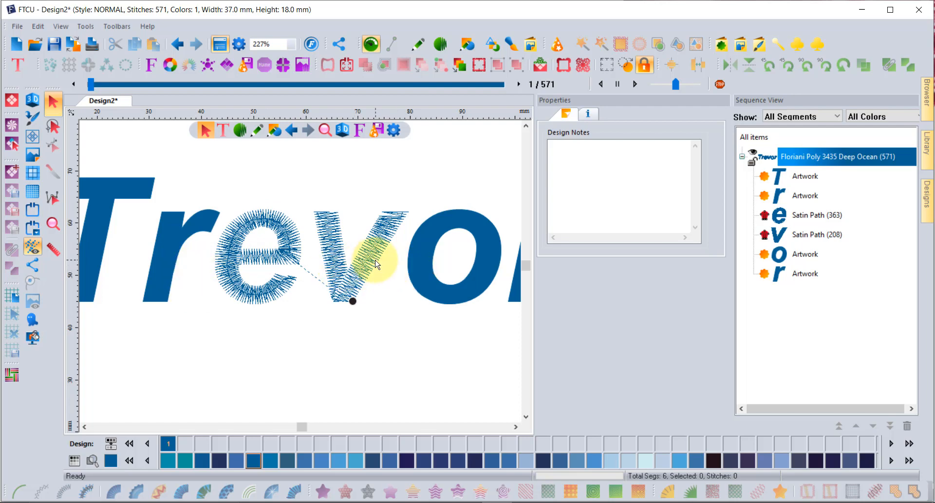
scroll(376, 263, "down", 1)
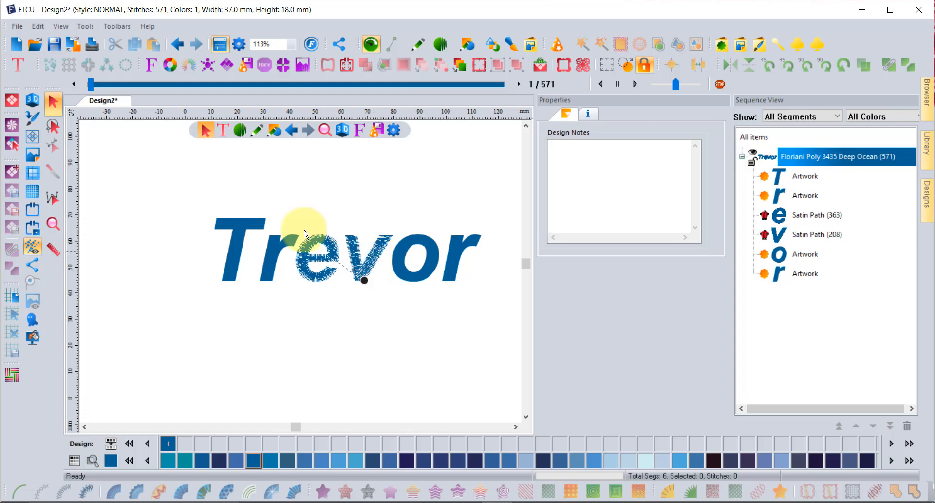
Place a new default text object reading MY TEXT and move it below the name artwork
left_click(16, 66)
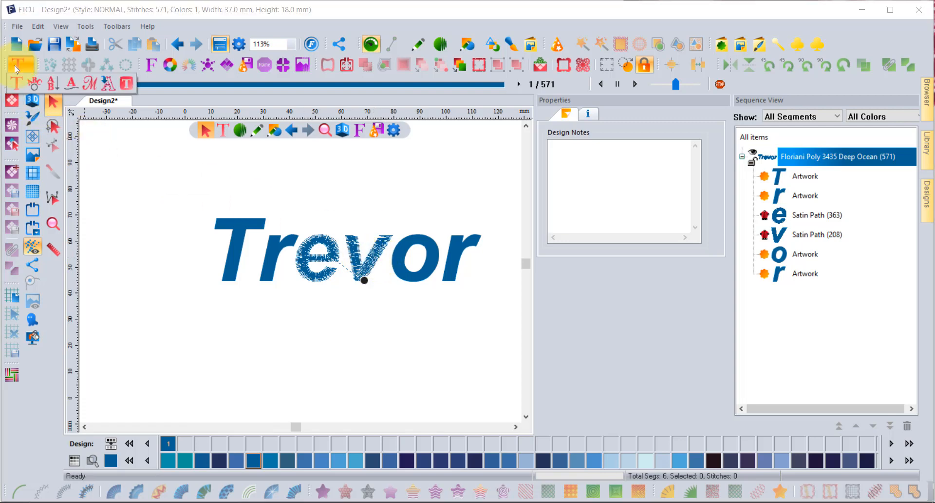
left_click(16, 83)
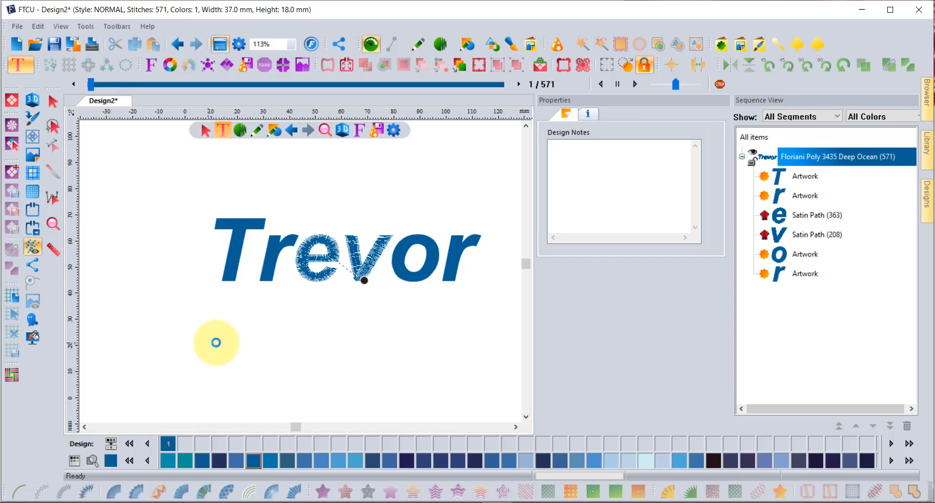
left_click(440, 347)
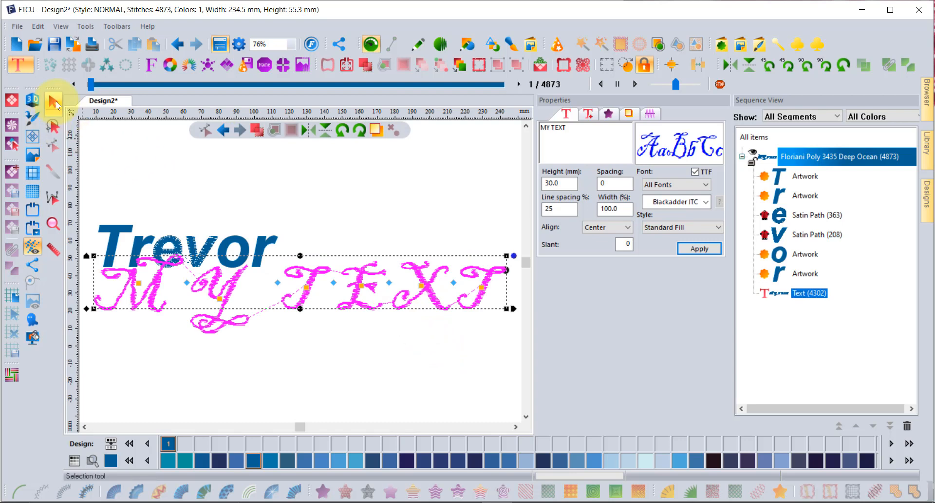
left_click(54, 103)
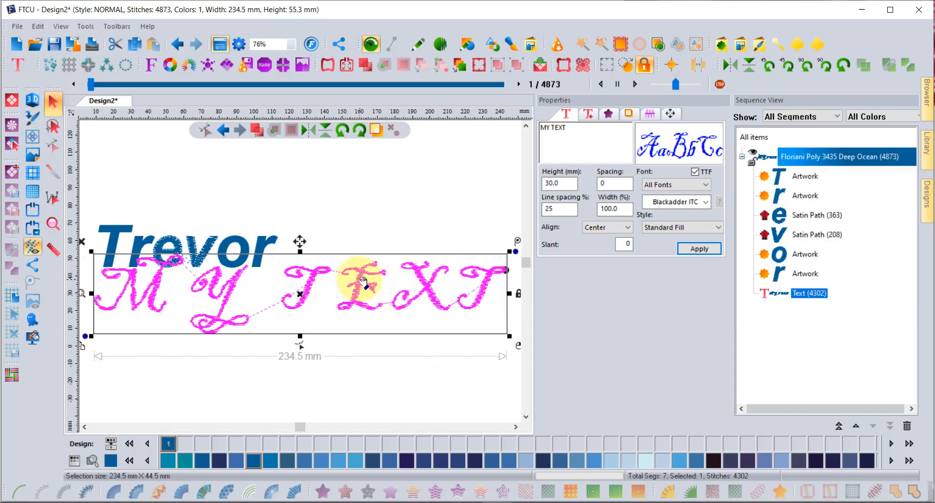
left_click_drag(363, 281, 405, 287)
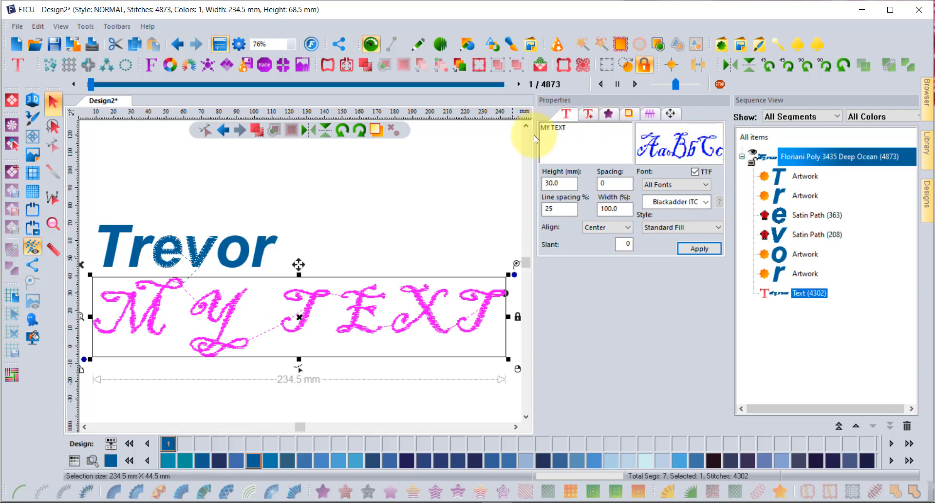
Turn off TrueType fonts for the MY TEXT object and apply the embroidery font Ana at 20 mm high
left_click(545, 209)
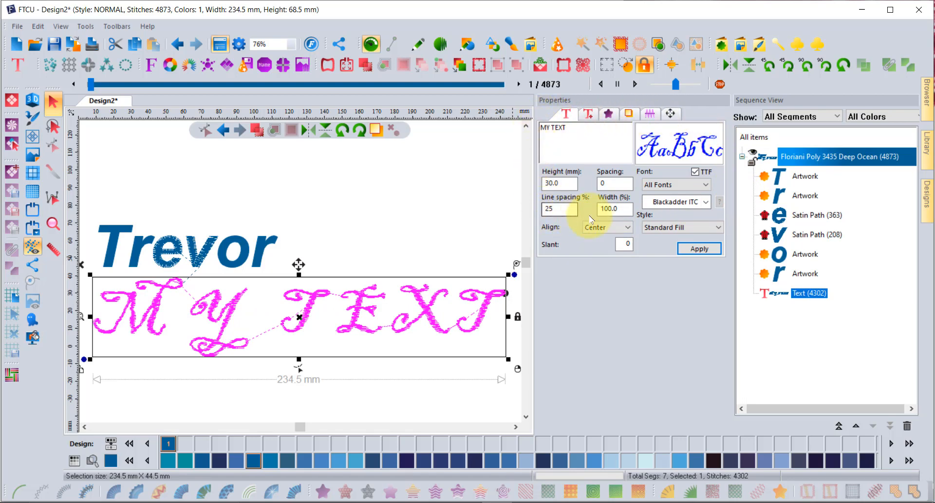
left_click(695, 172)
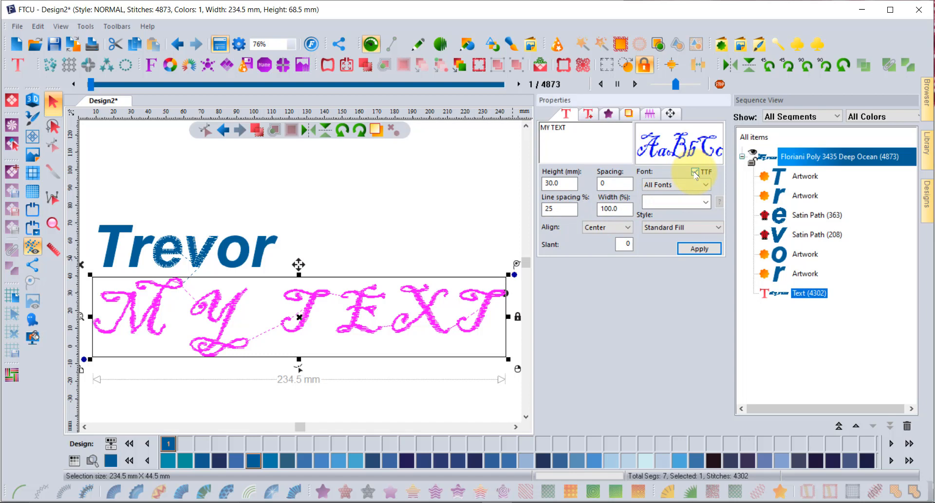
left_click(708, 250)
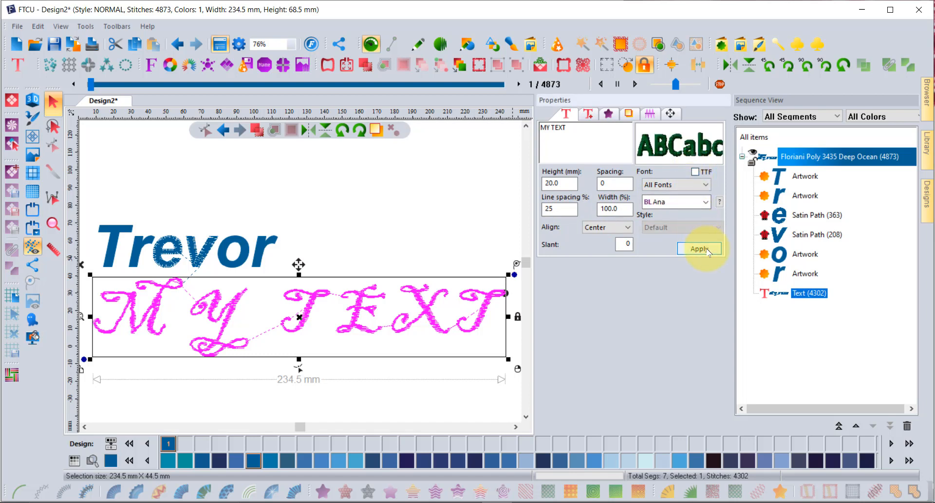
Apply the Camilla embroidery font to the MY TEXT object and inspect its stitches up close
left_click(686, 204)
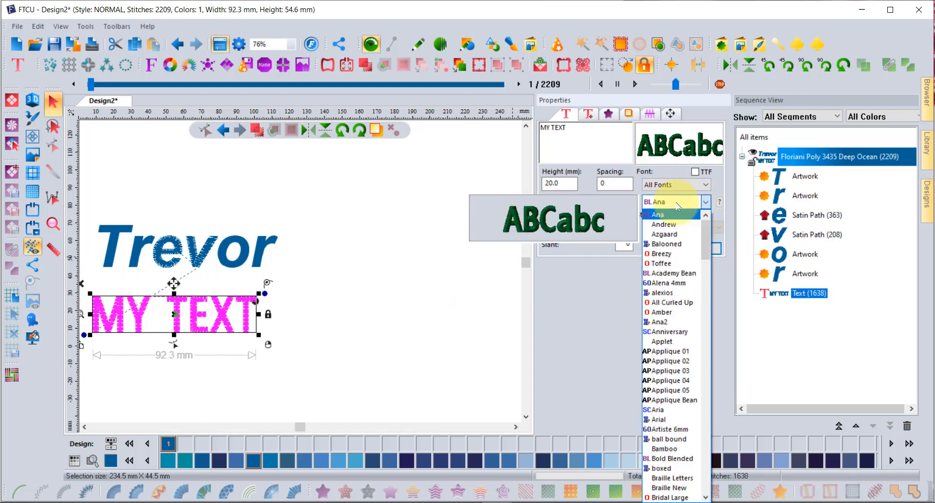
left_click_drag(708, 238, 707, 269)
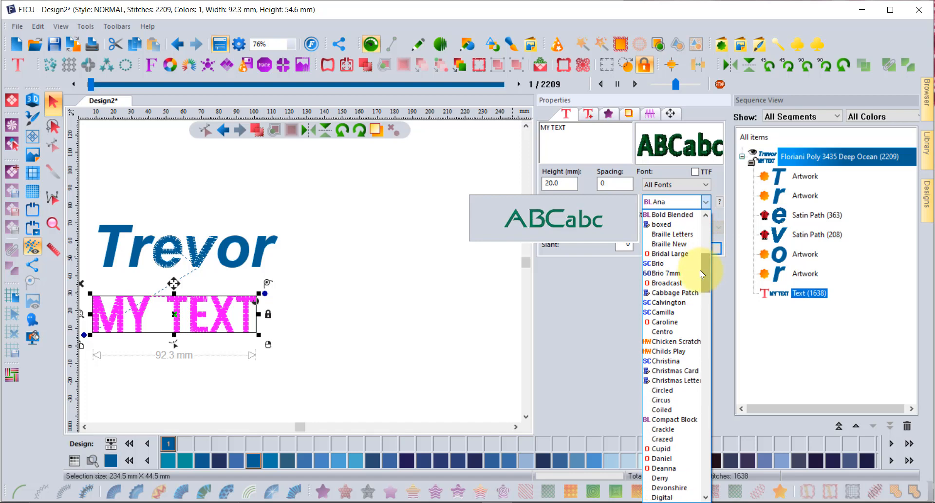
left_click(681, 312)
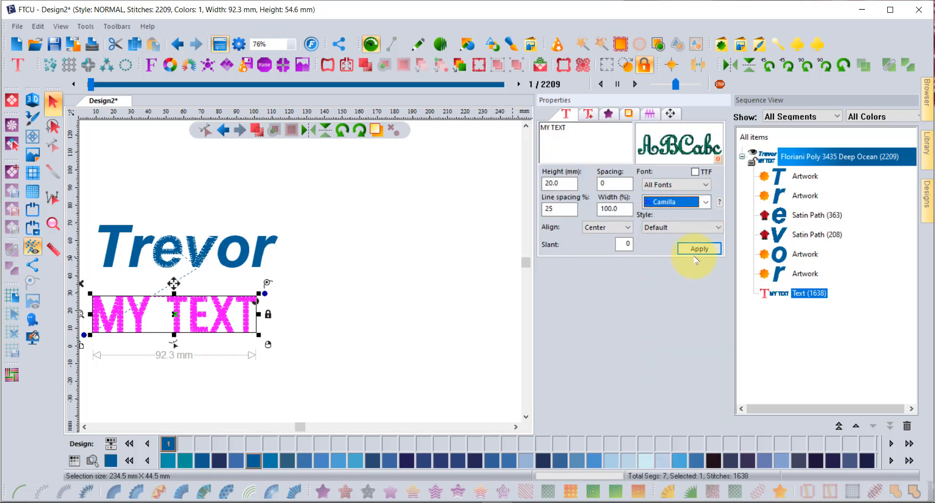
left_click(699, 249)
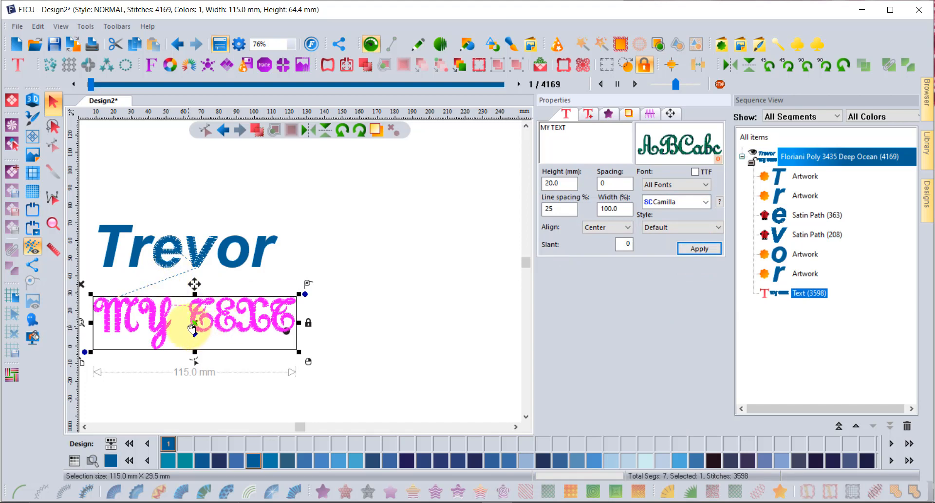
scroll(208, 326, "up", 2)
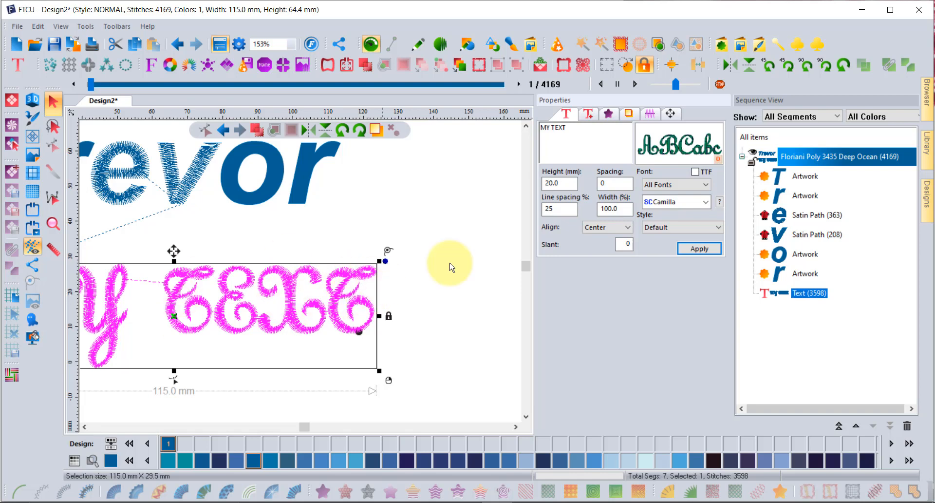
Choose the Circus font for the MY TEXT object and check the font's available characters and recommended heights
left_click(680, 204)
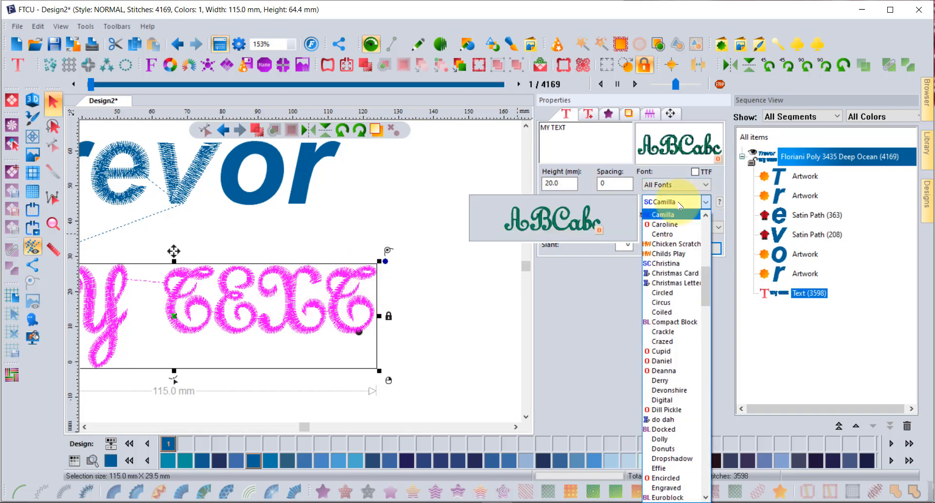
key("Down")
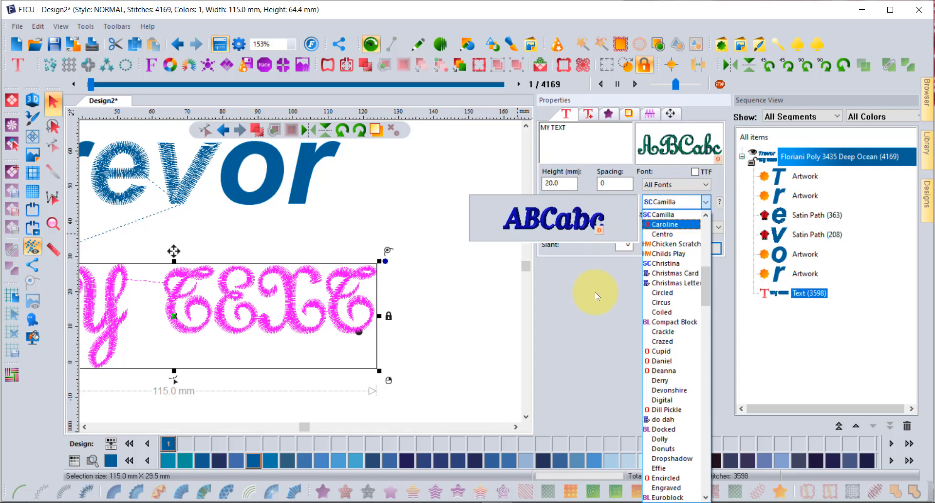
left_click(672, 303)
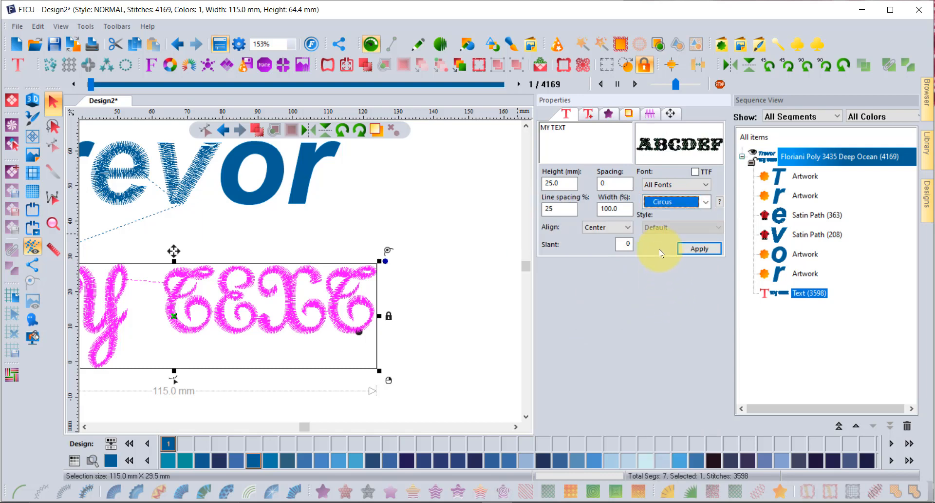
mouse_move(664, 139)
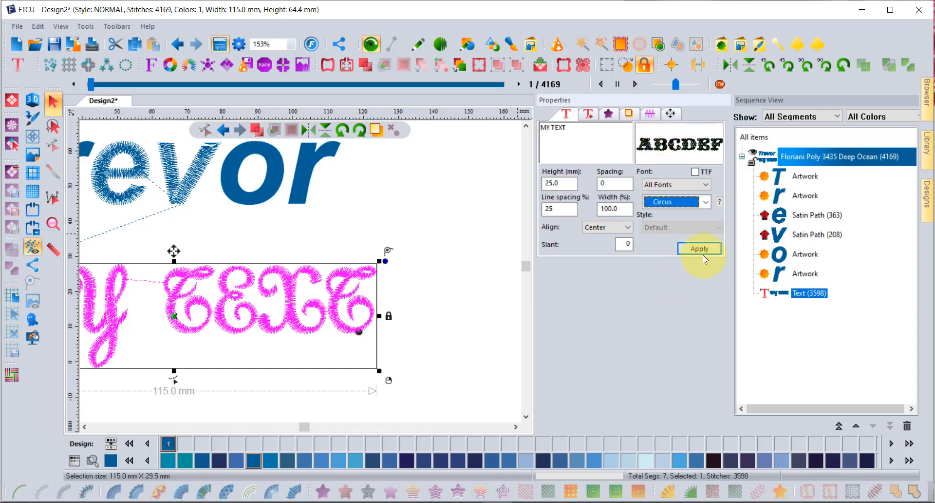
left_click(720, 202)
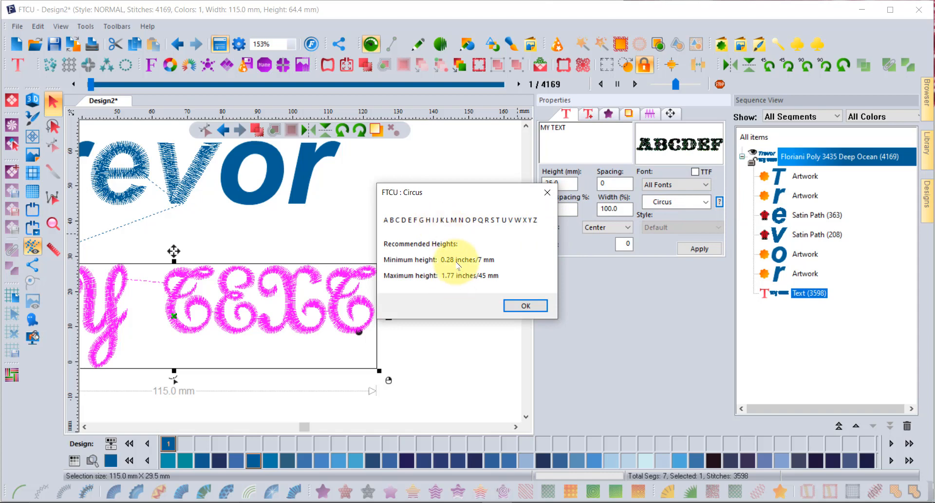
left_click(532, 303)
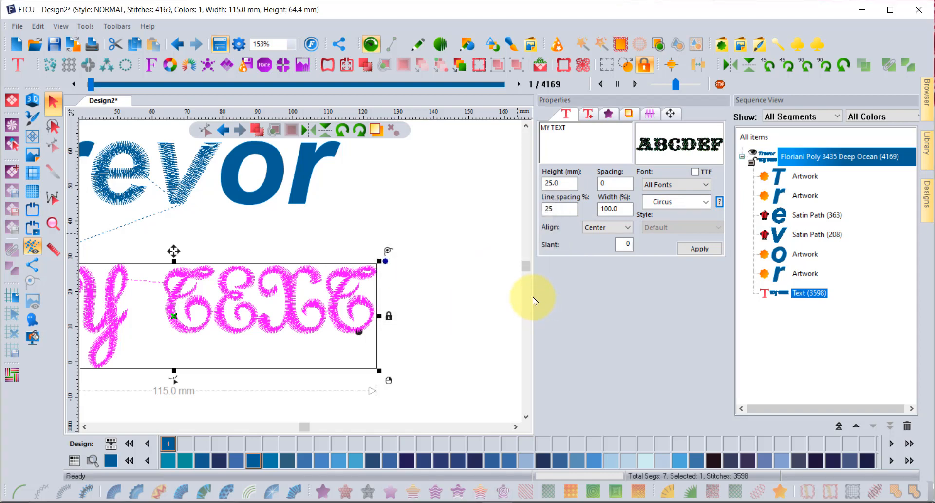
Apply the TrueType font Arial Rounded with the Column style at 20 mm high to the MY TEXT object
left_click(443, 246)
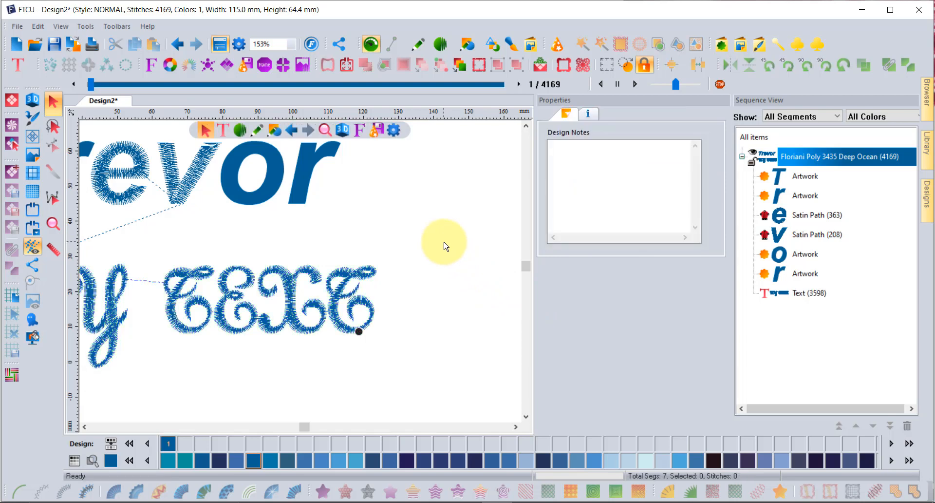
scroll(190, 366, "down", 2)
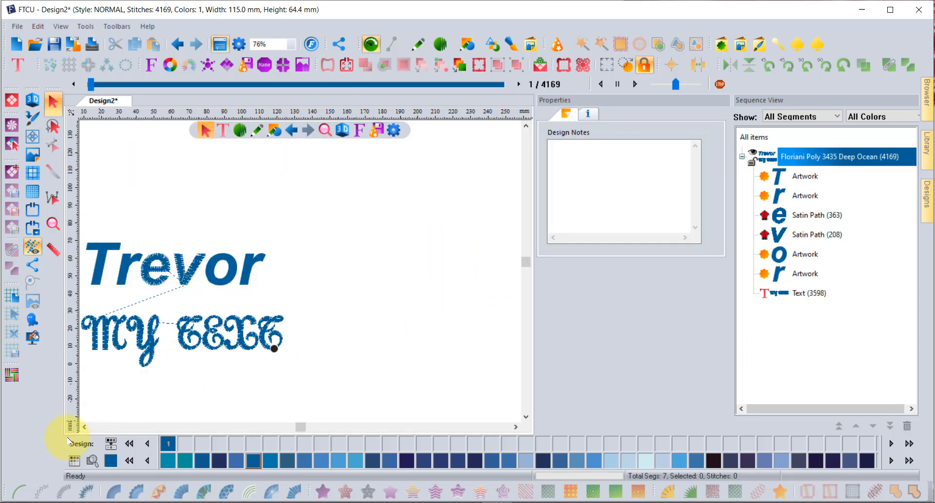
left_click(84, 426)
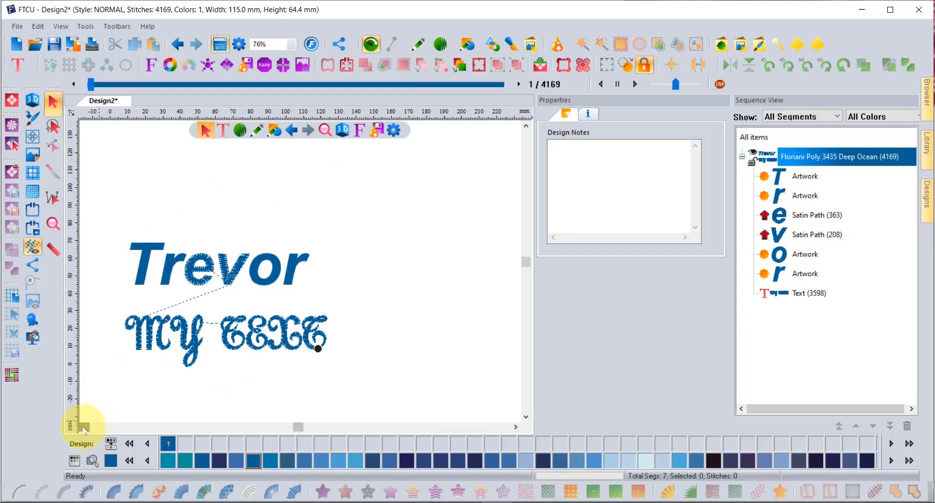
left_click(284, 332)
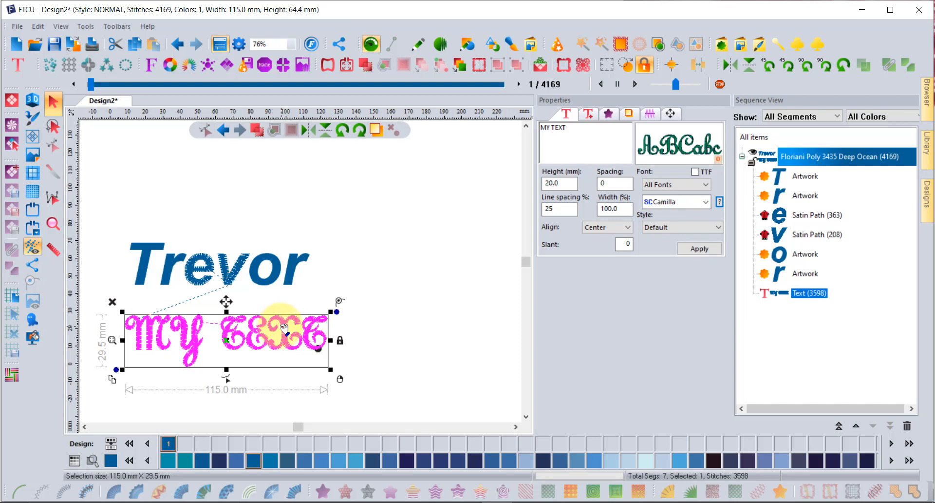
left_click(695, 172)
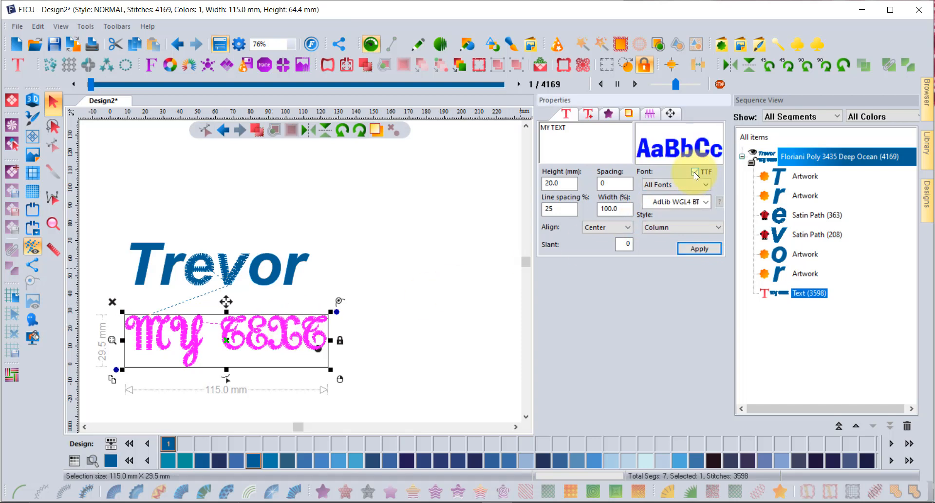
left_click(683, 201)
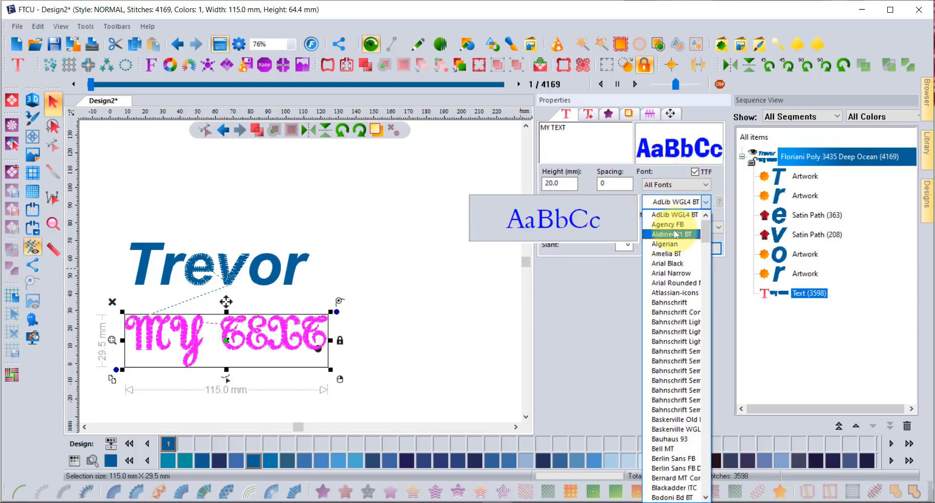
left_click(676, 283)
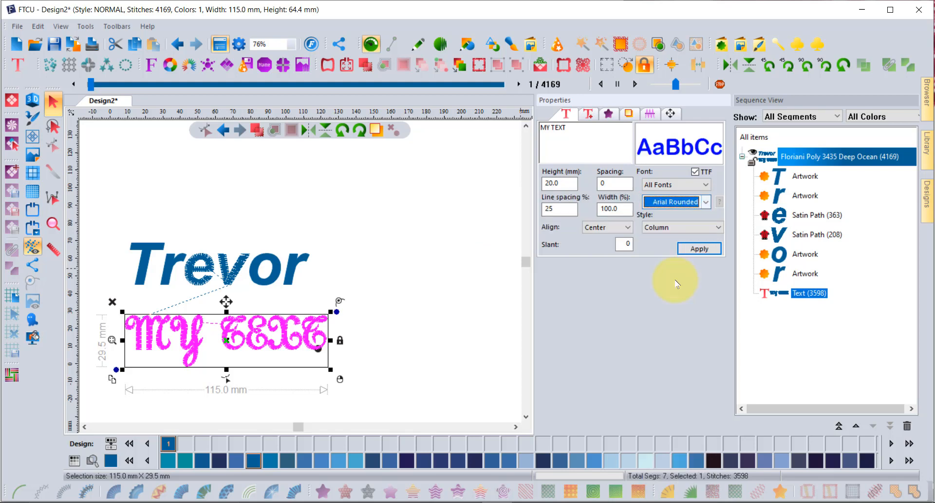
left_click(700, 249)
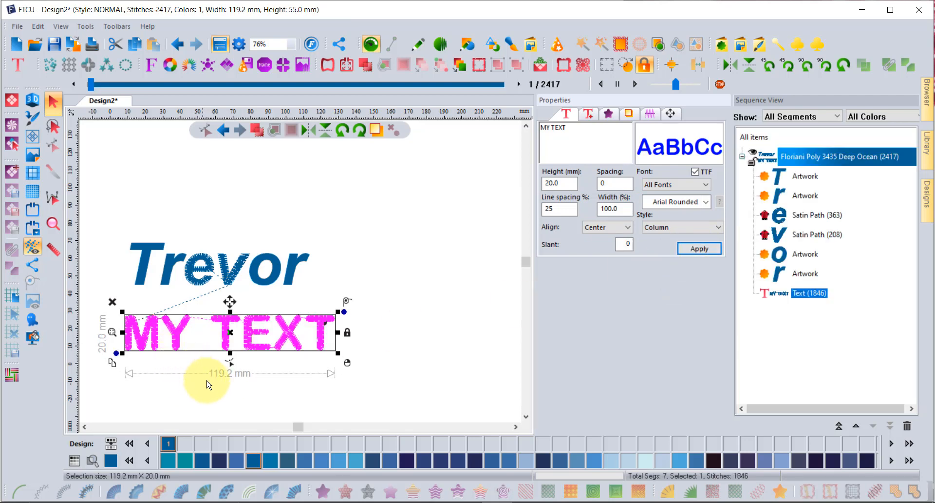
Break up the MY TEXT object into individual satin path letters
left_click(224, 389)
scroll(189, 345, "up", 2)
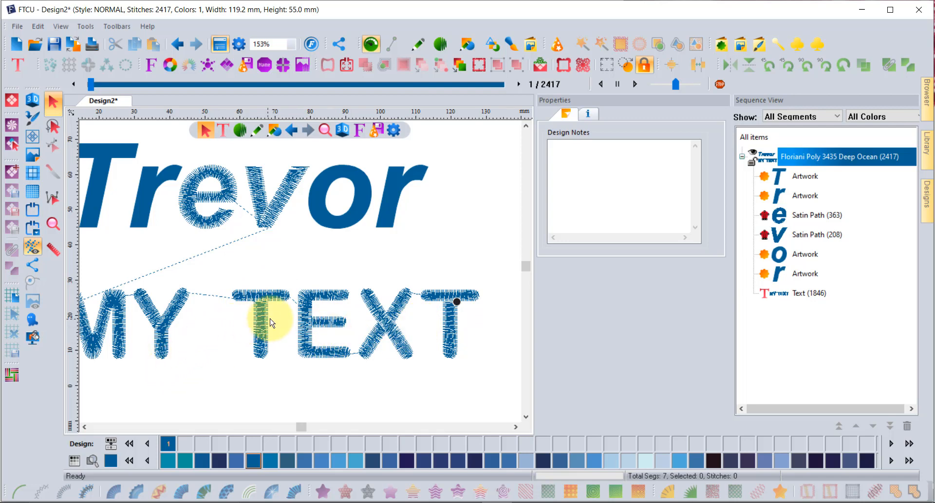
left_click(311, 302)
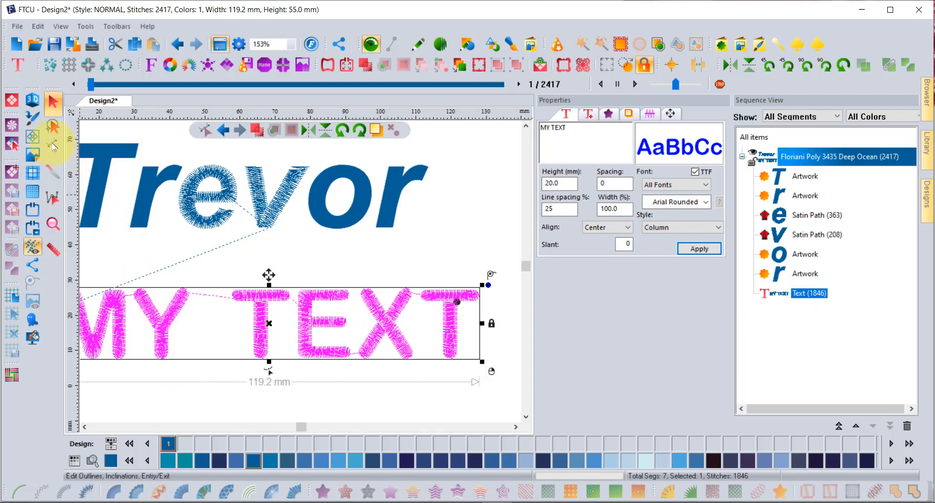
right_click(263, 306)
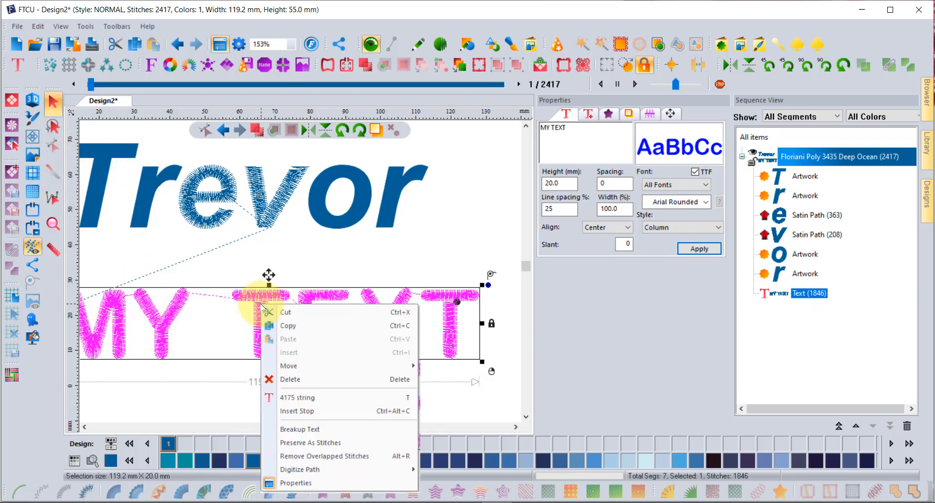
left_click(330, 429)
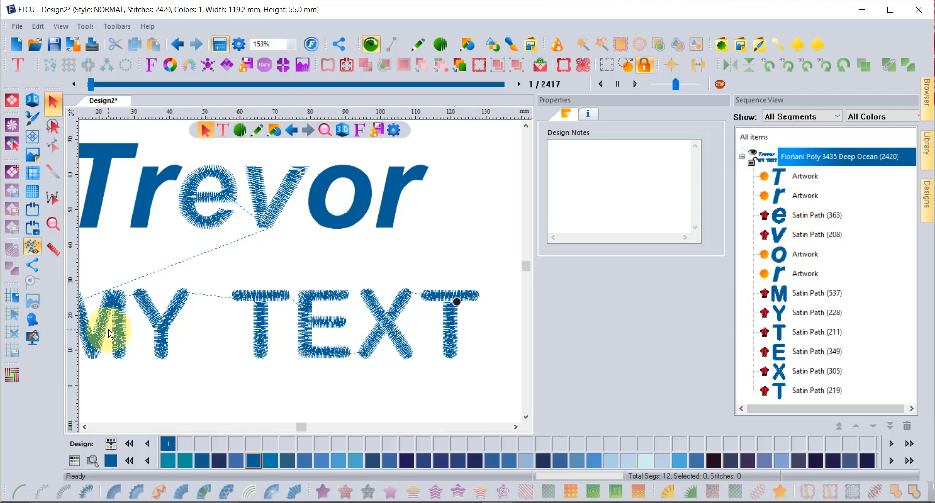
Examine the outline nodes and inclination lines of the letter E in the broken-up MY TEXT
scroll(805, 276, "down", 1)
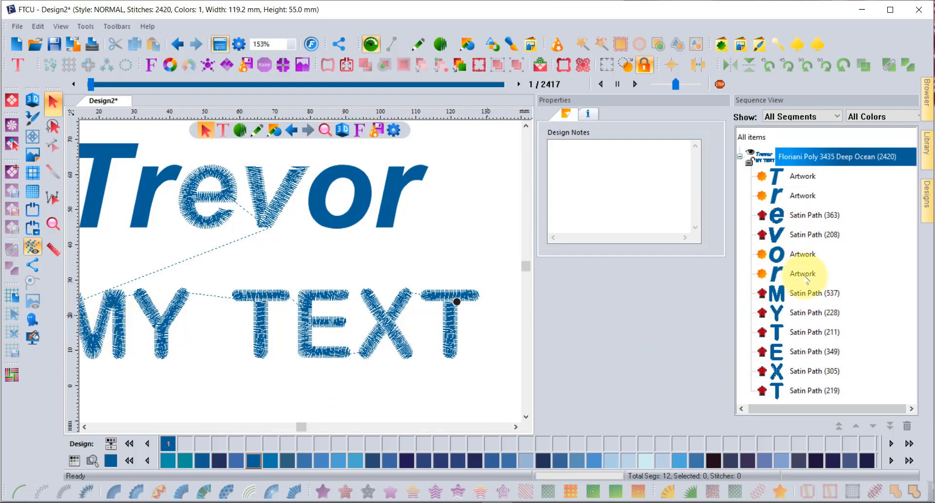
left_click(804, 352)
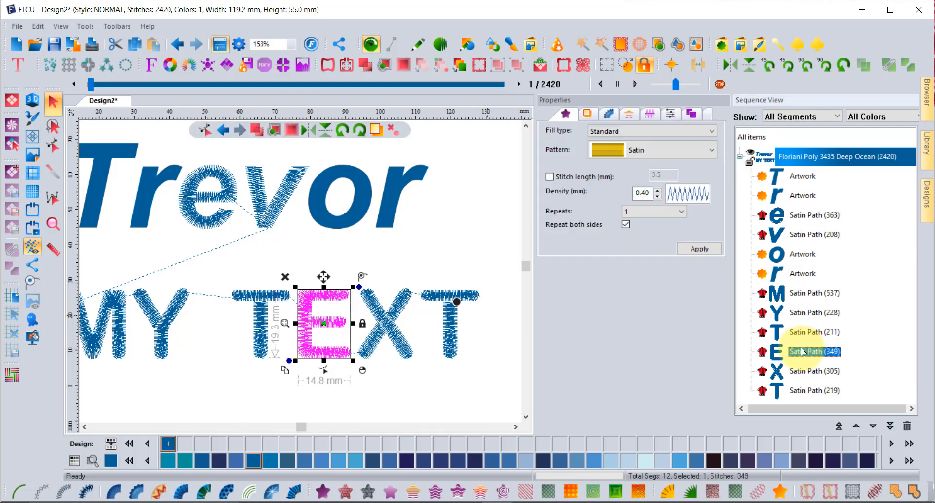
left_click(54, 145)
scroll(317, 303, "up", 2)
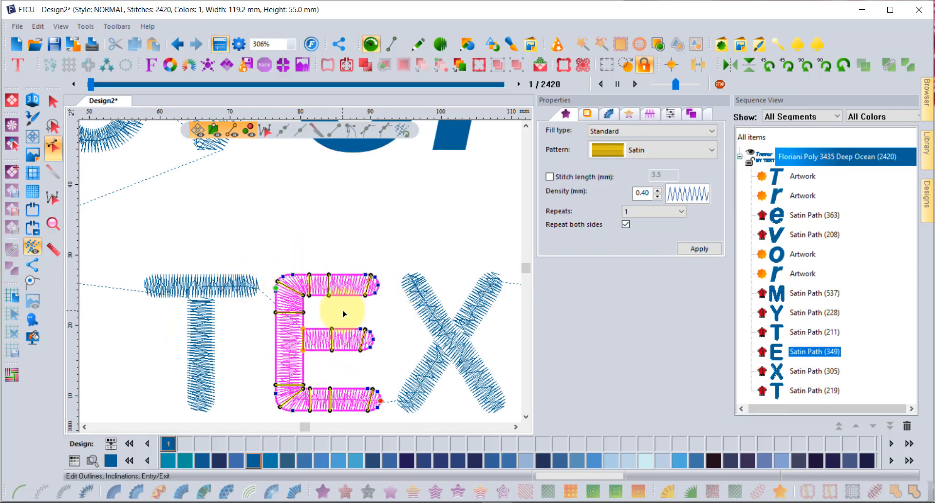
left_click(52, 104)
left_click(358, 208)
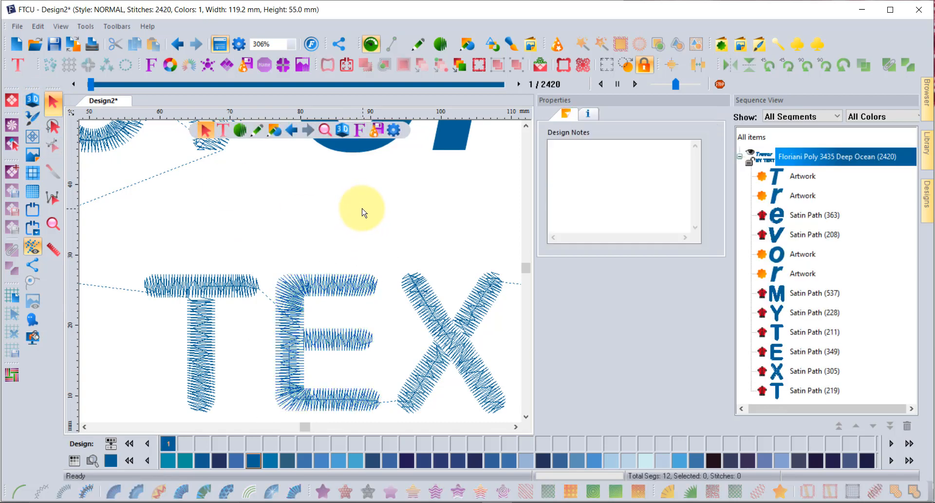
Place a second default MY TEXT object, 30 mm high in Arial Rounded Standard Fill, and move it below the satin letters
scroll(362, 212, "down", 2)
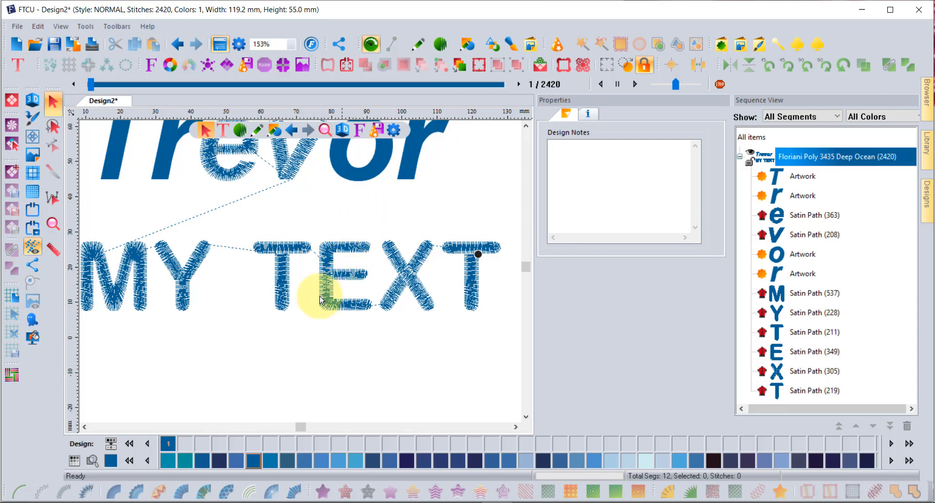
left_click(18, 64)
left_click(17, 85)
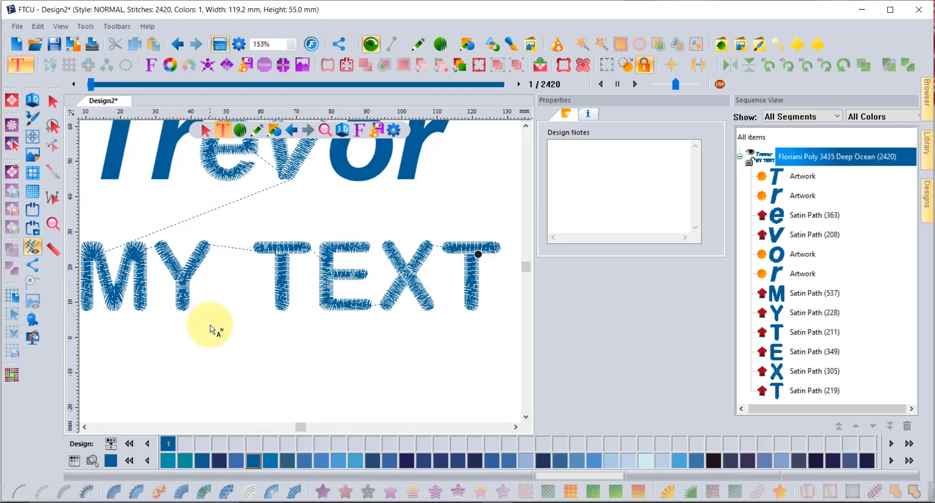
left_click(173, 373)
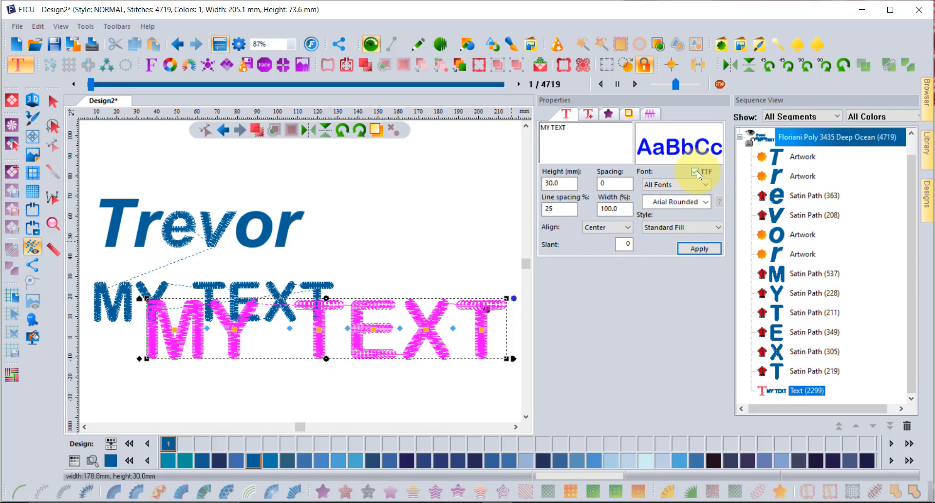
left_click(53, 101)
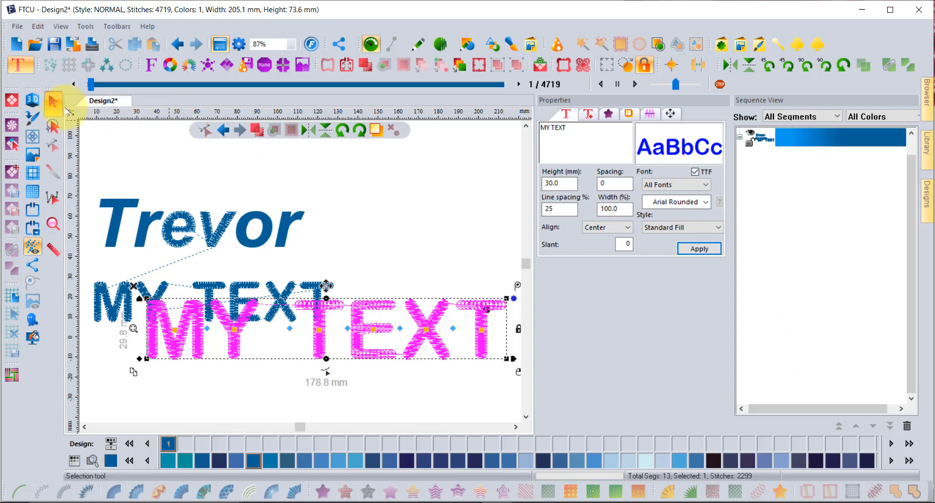
left_click_drag(364, 319, 350, 358)
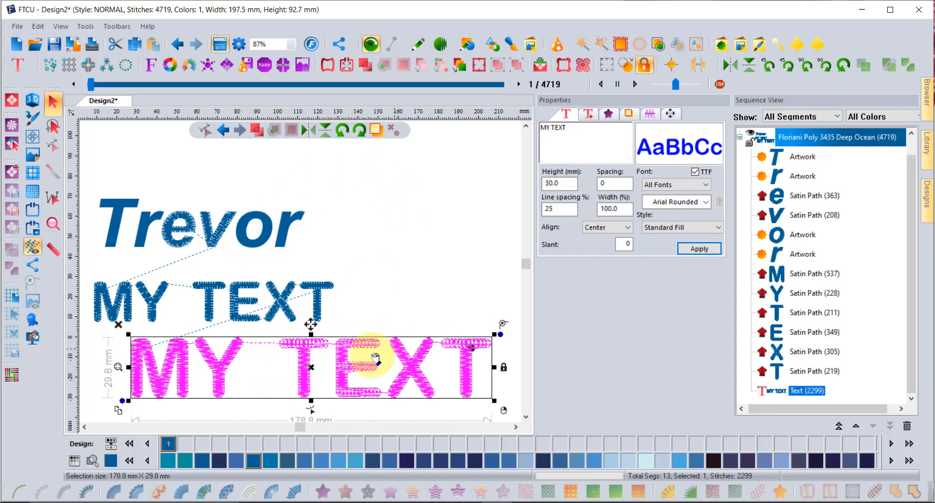
Preview the design in 3D and compare the Standard Fill letters with the satin letters up close
left_click(397, 263)
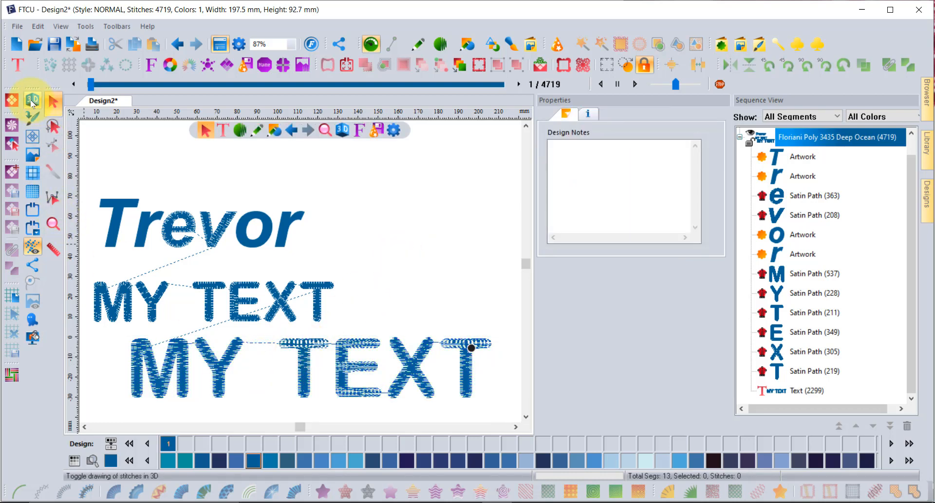
left_click(31, 102)
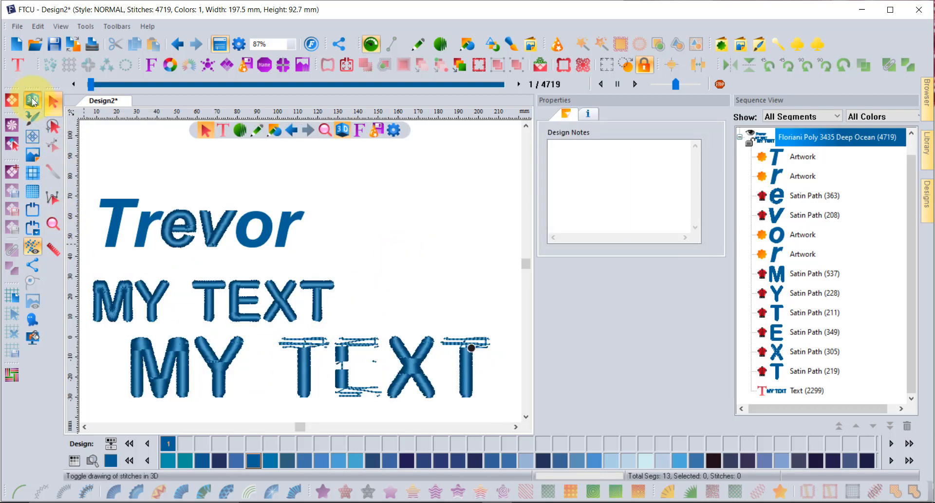
left_click(32, 101)
scroll(271, 334, "up", 3)
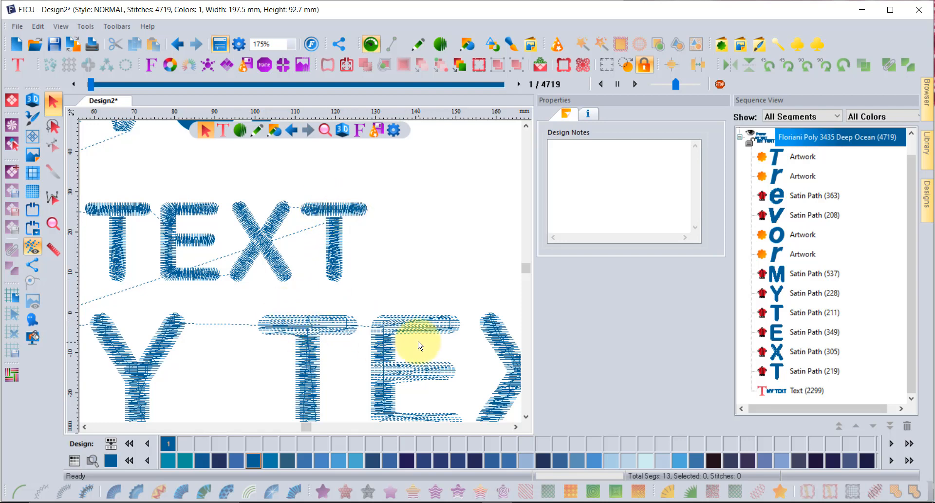
scroll(419, 344, "down", 2)
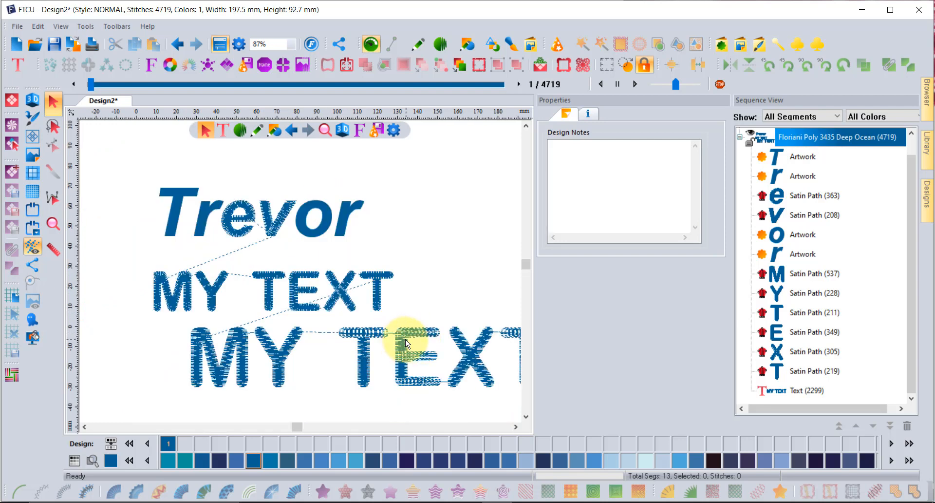
Turn off TrueType fonts for the lower MY TEXT object and apply the embroidery font Ana at 20 mm high
left_click(408, 341)
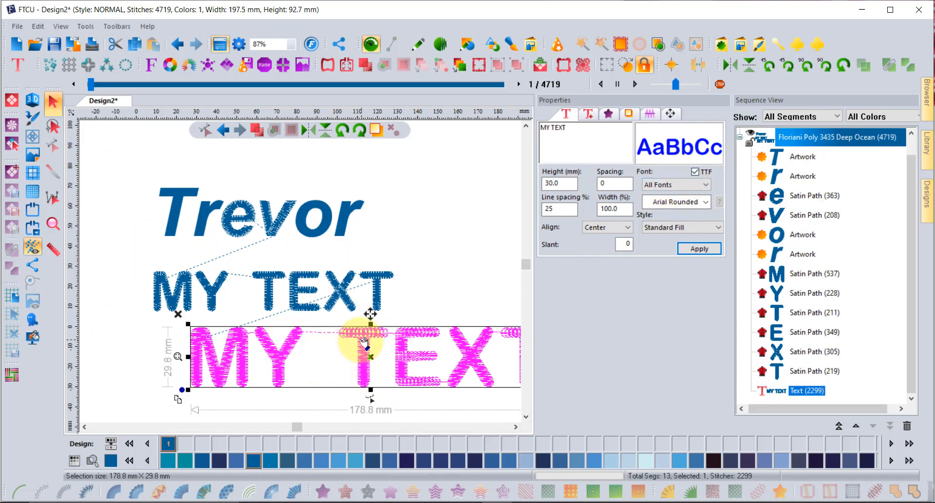
left_click(695, 172)
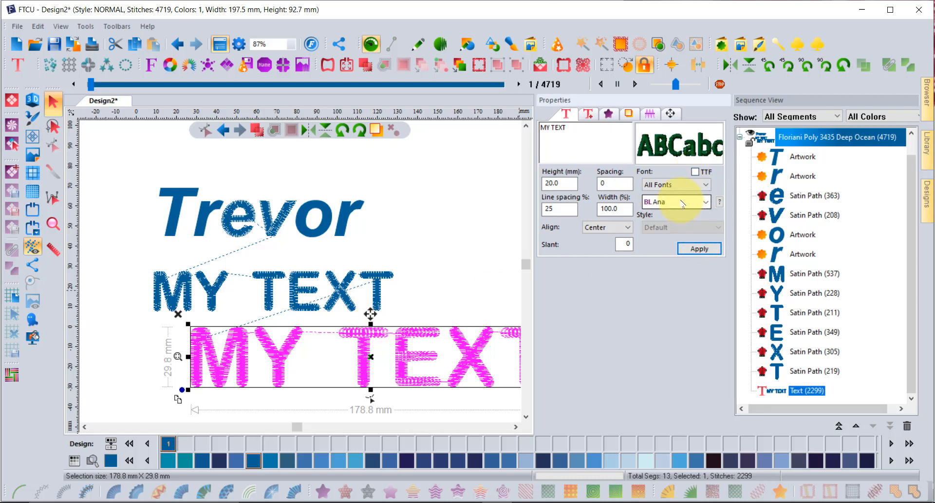
left_click(700, 249)
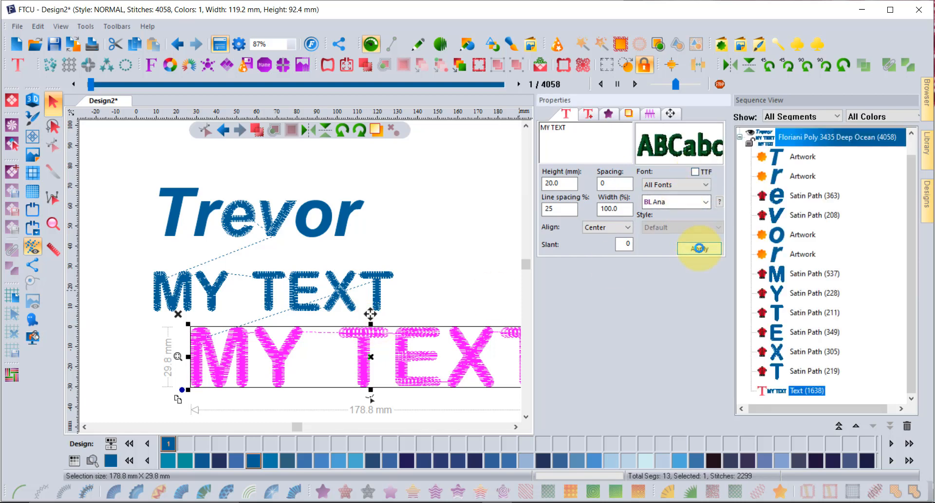
left_click(694, 206)
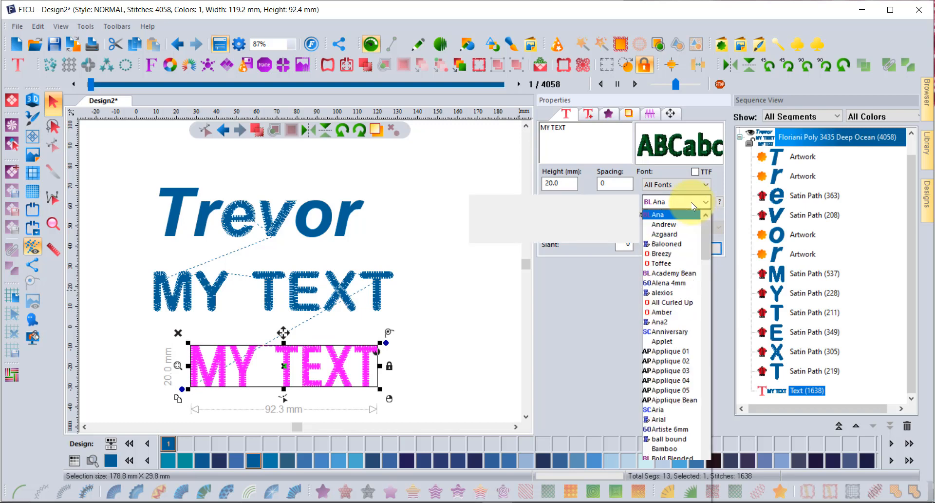
left_click(695, 172)
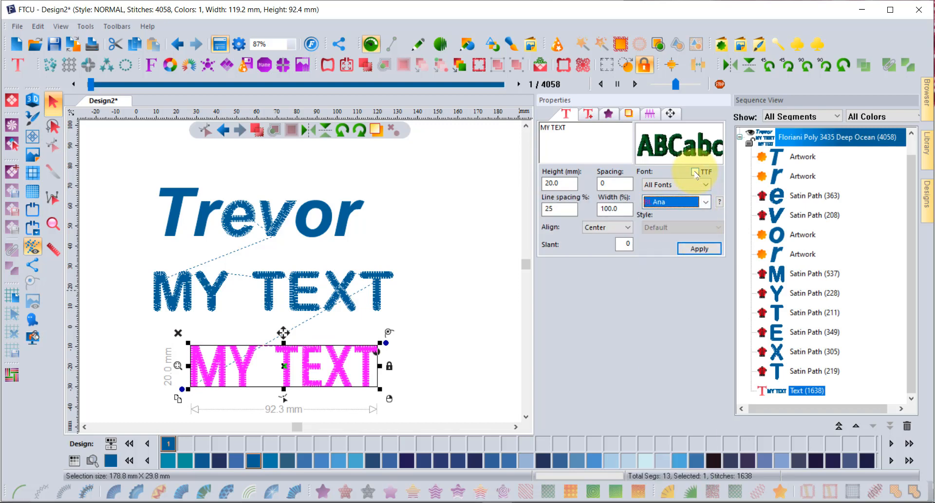
Apply the TrueType font Arial Rounded with the Column style to the lower MY TEXT object and check its stitches up close
left_click(695, 172)
left_click(687, 200)
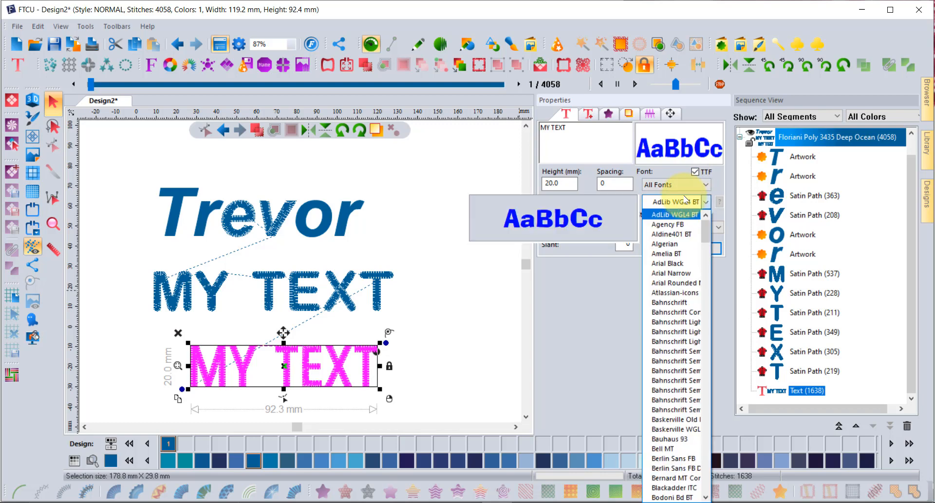
left_click(680, 283)
left_click(700, 248)
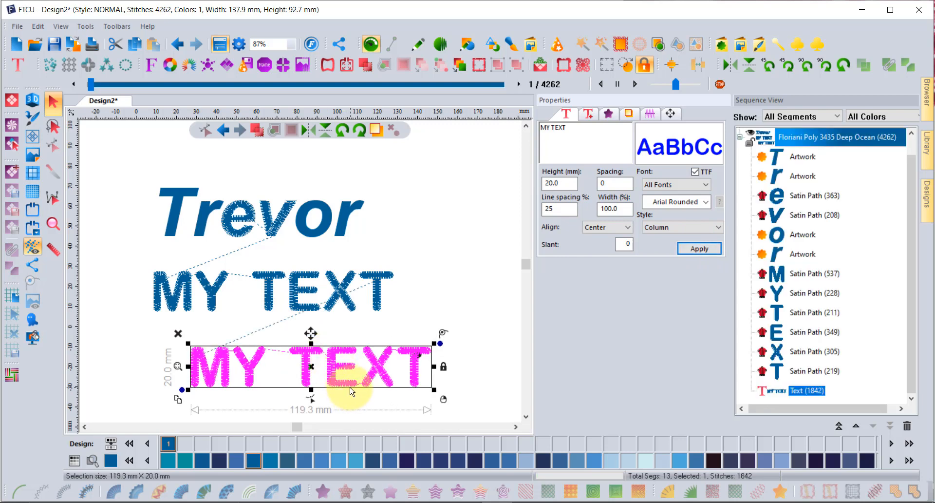
left_click(458, 366)
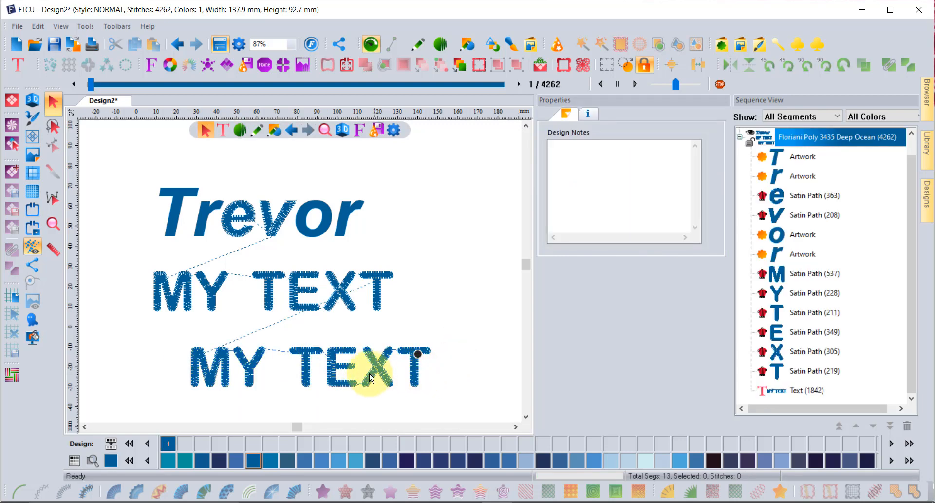
scroll(303, 369, "up", 2)
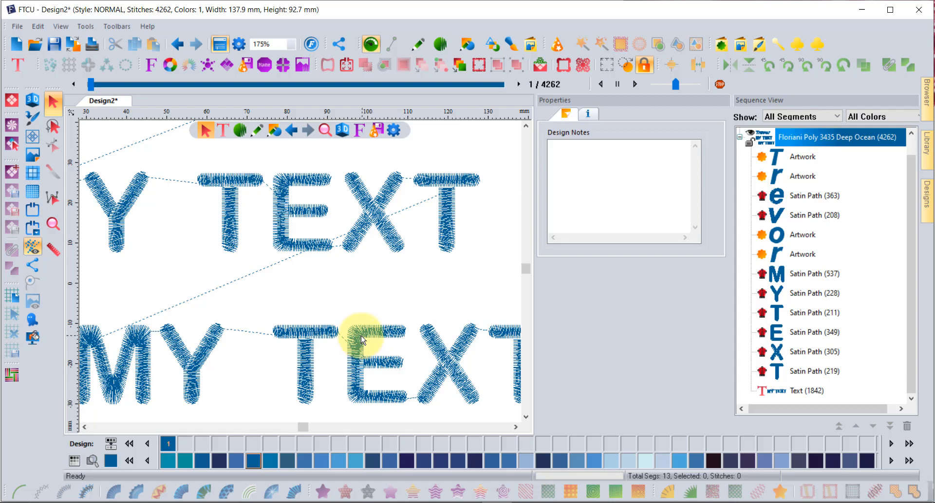
scroll(362, 340, "down", 2)
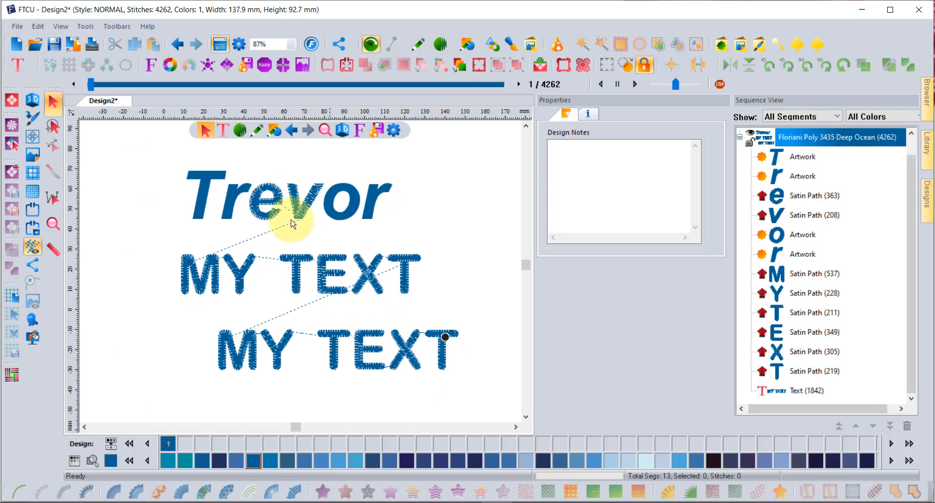
Place another default MY TEXT object above the existing lettering and switch it to the embroidery font Ana at 20 mm high
left_click(19, 67)
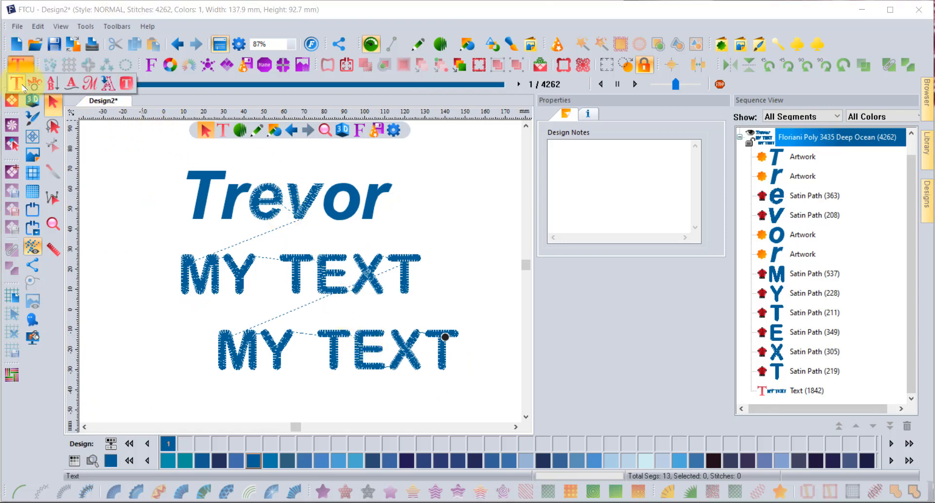
left_click(17, 83)
left_click(439, 169)
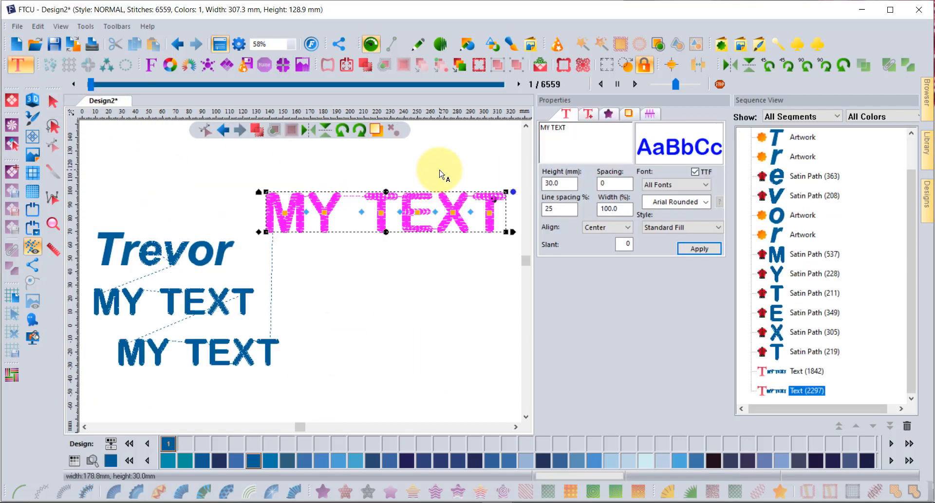
left_click(695, 171)
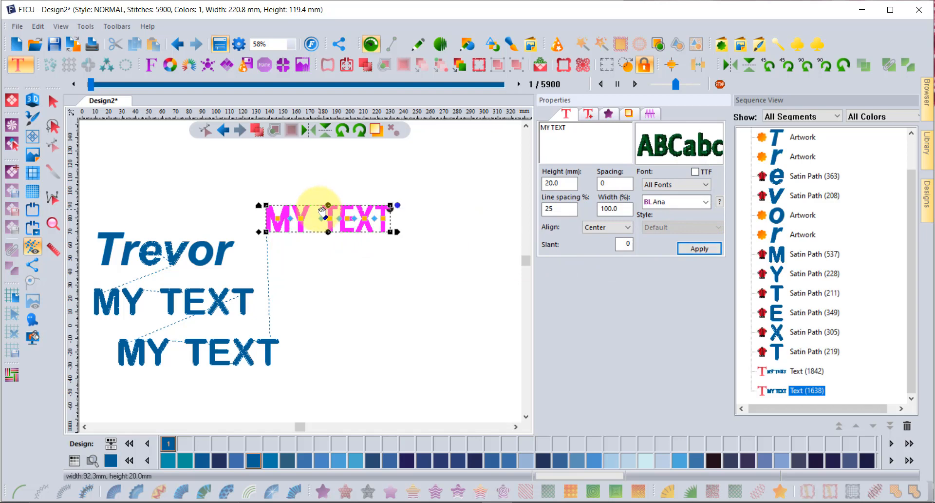
Apply the TrueType font Amelia BT with the Column style to the new MY TEXT object and check its stitches up close
left_click(696, 171)
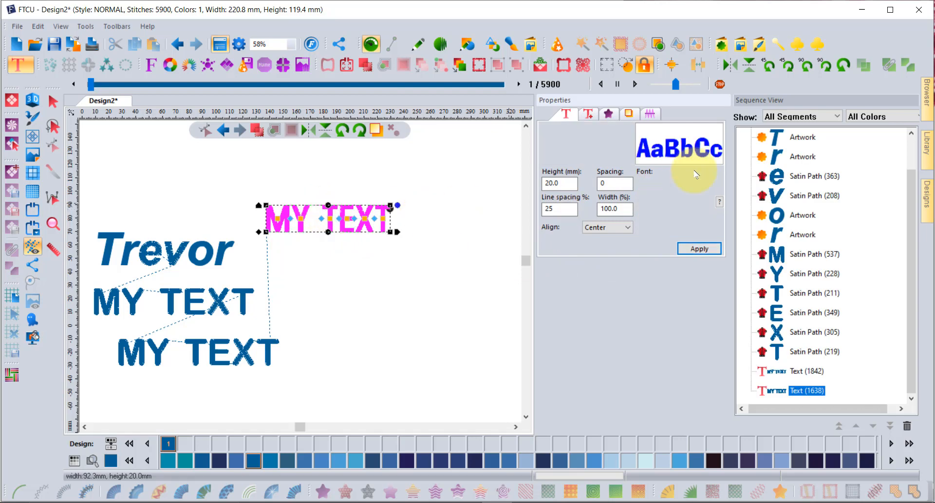
left_click(684, 203)
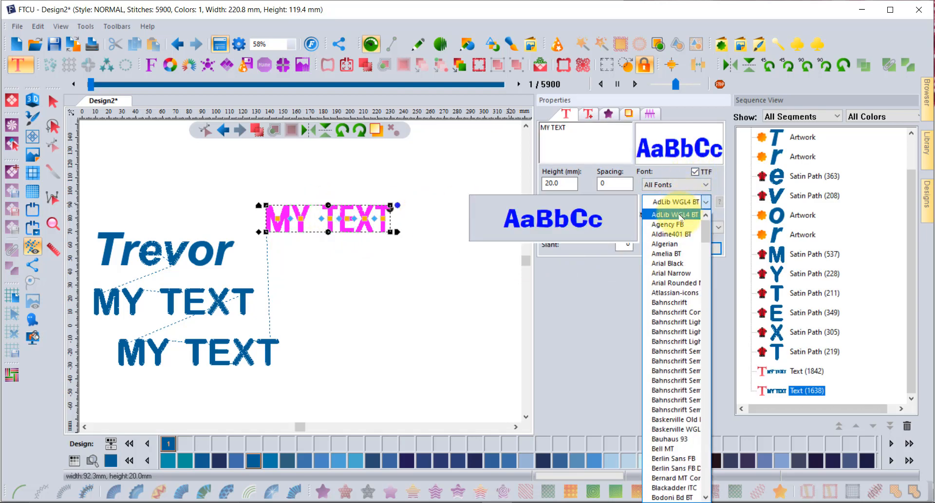
left_click(673, 251)
left_click(700, 249)
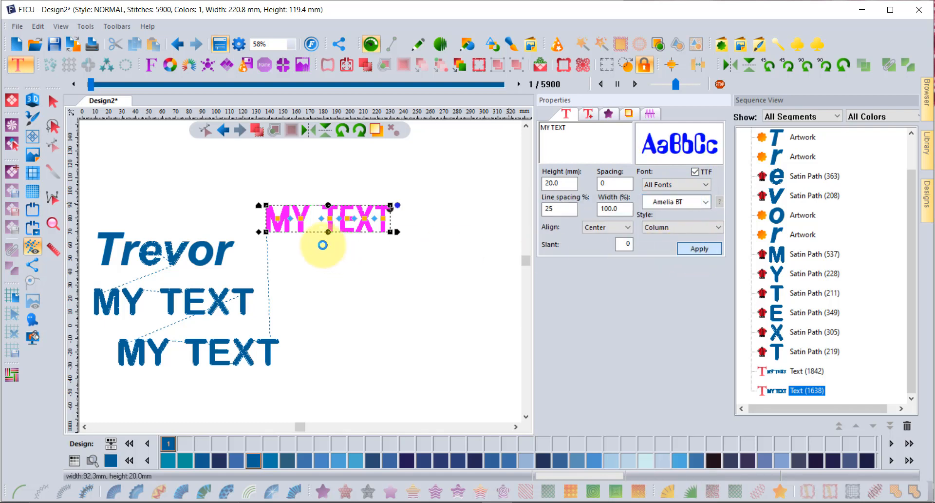
left_click(267, 215)
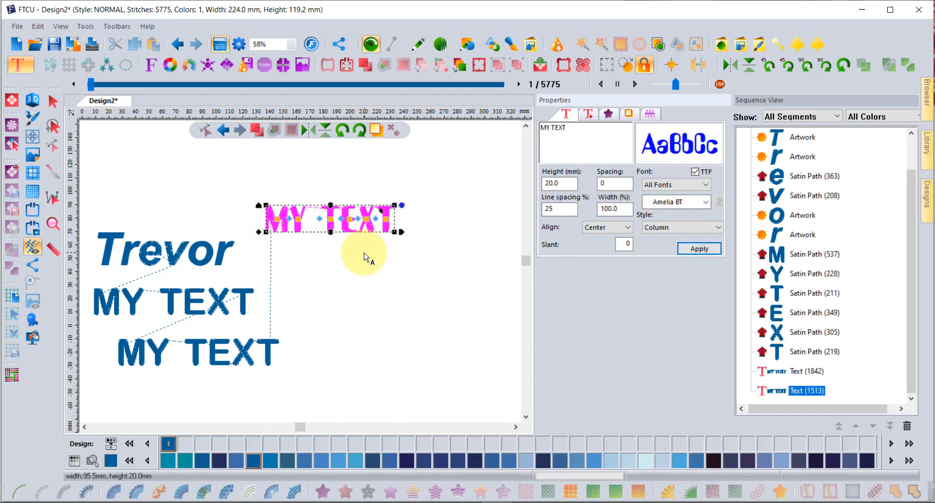
left_click(53, 102)
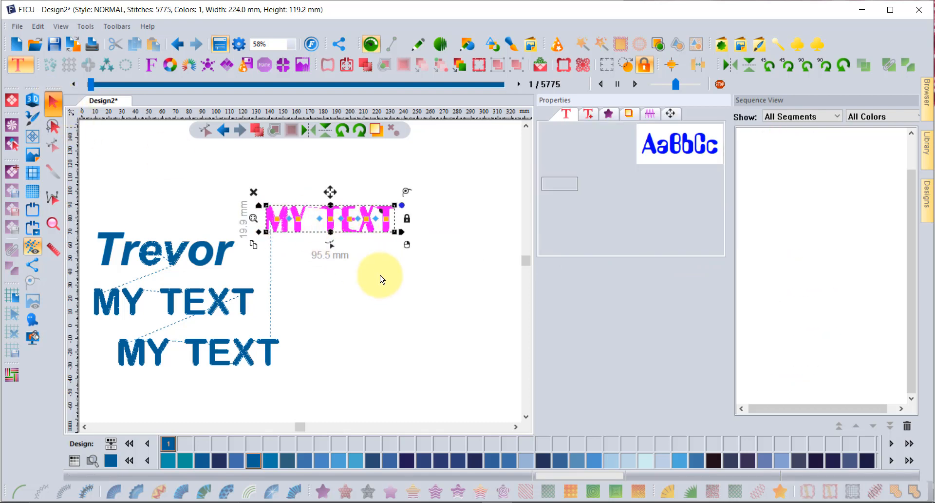
left_click(307, 237)
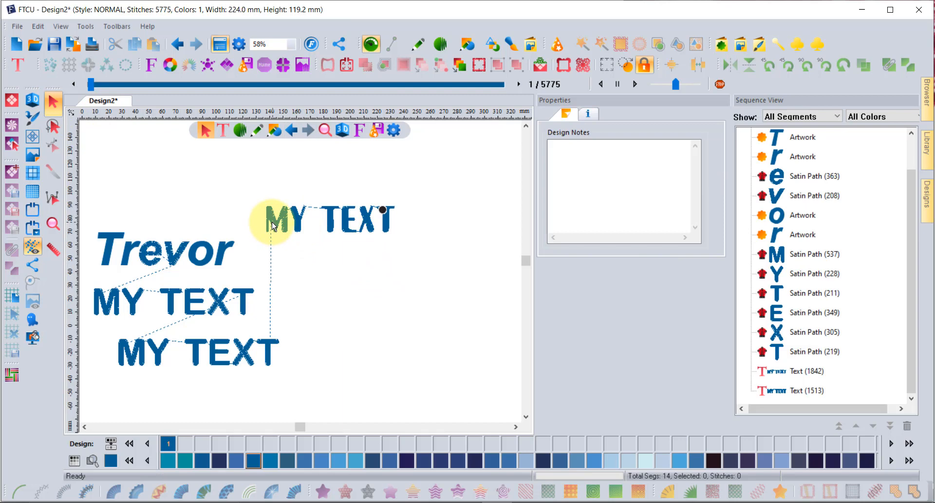
scroll(297, 214, "up", 3)
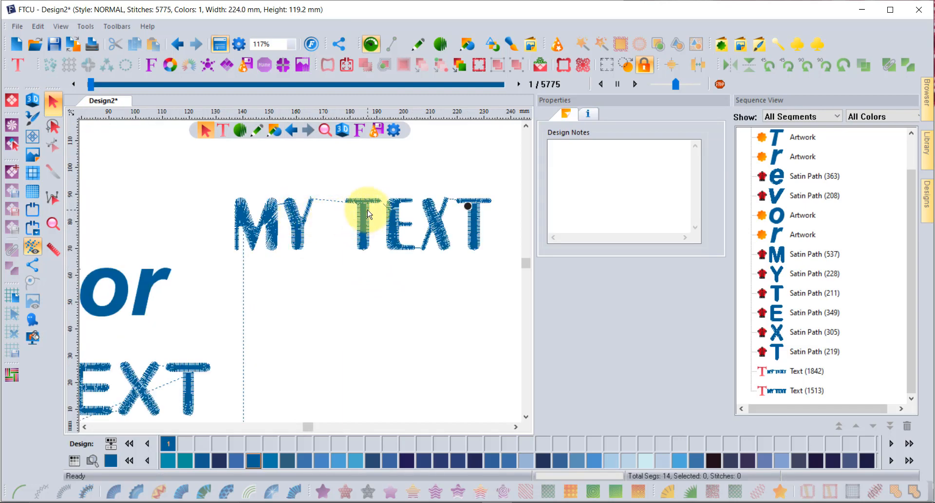
scroll(370, 215, "down", 3)
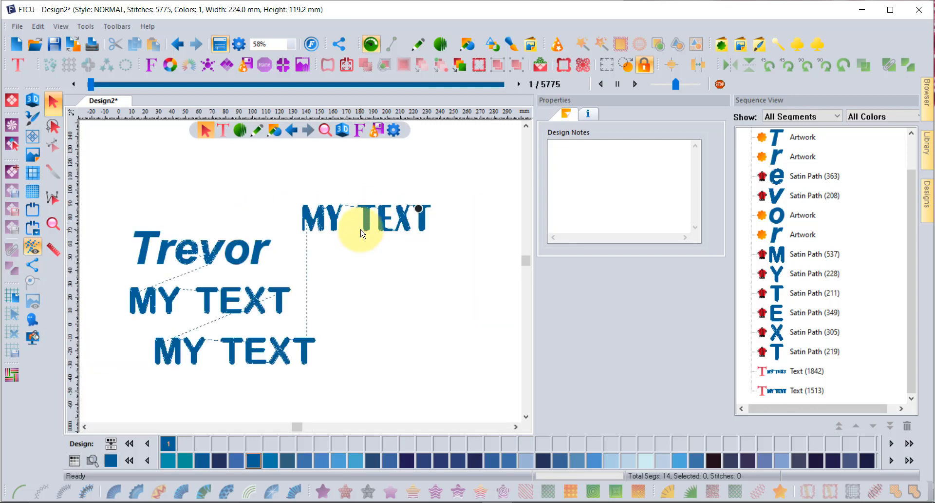
Import the same name as TTF artwork in Blackadder ITC, Bold Oblique, size 72
left_click(17, 64)
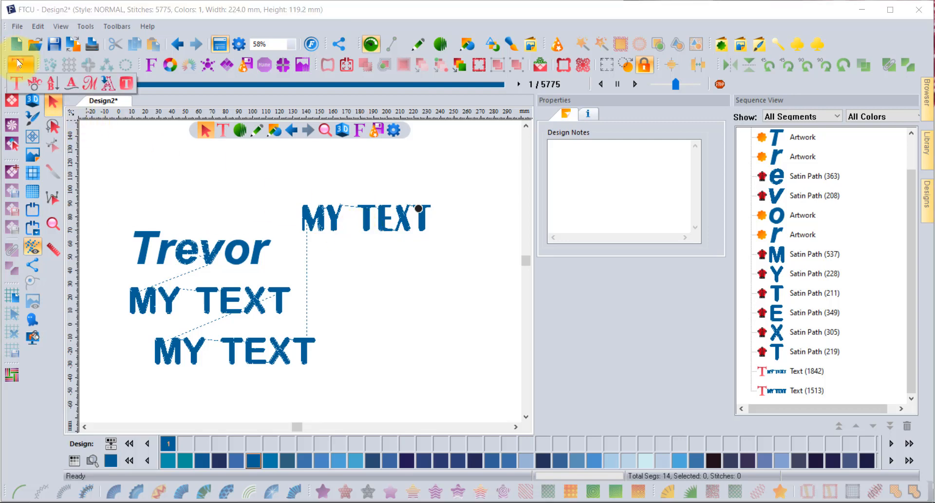
left_click(108, 85)
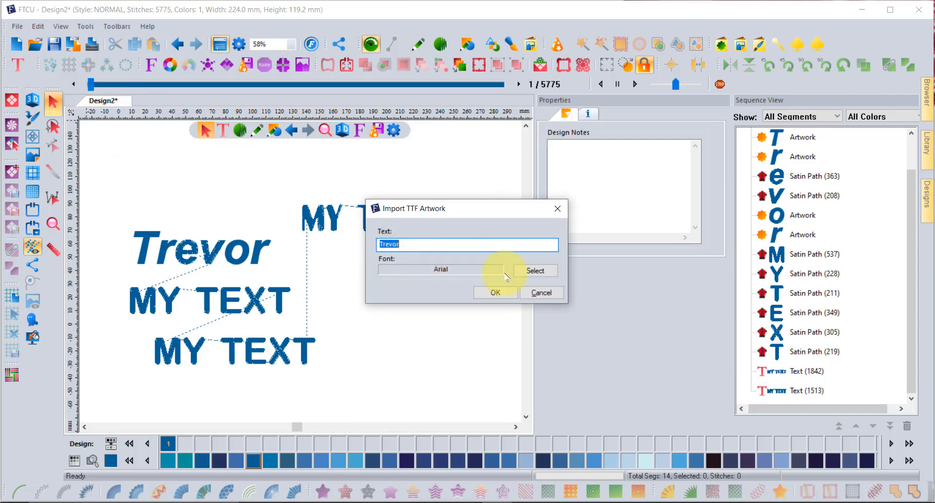
left_click(538, 274)
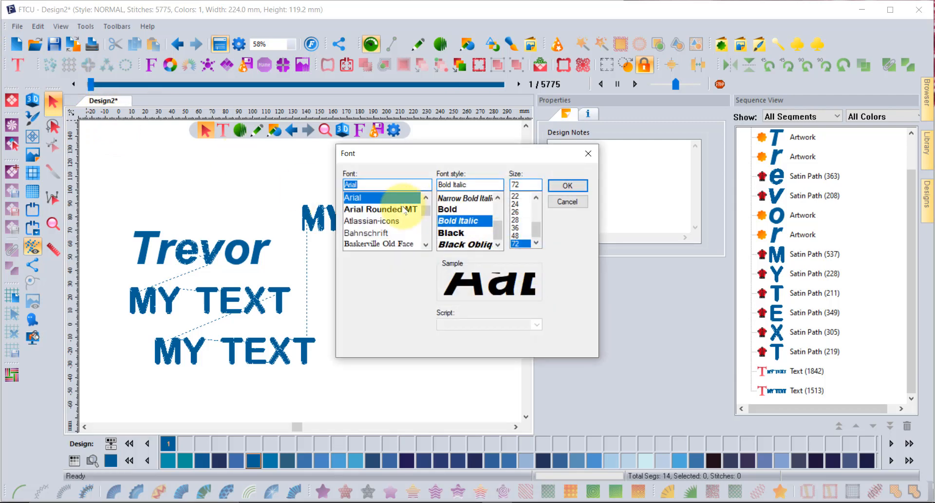
scroll(405, 209, "down", 1)
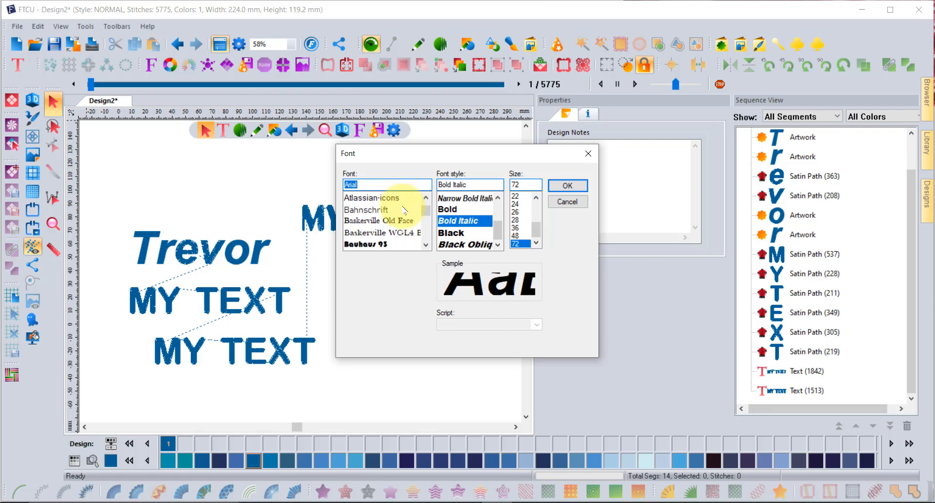
scroll(405, 210, "down", 2)
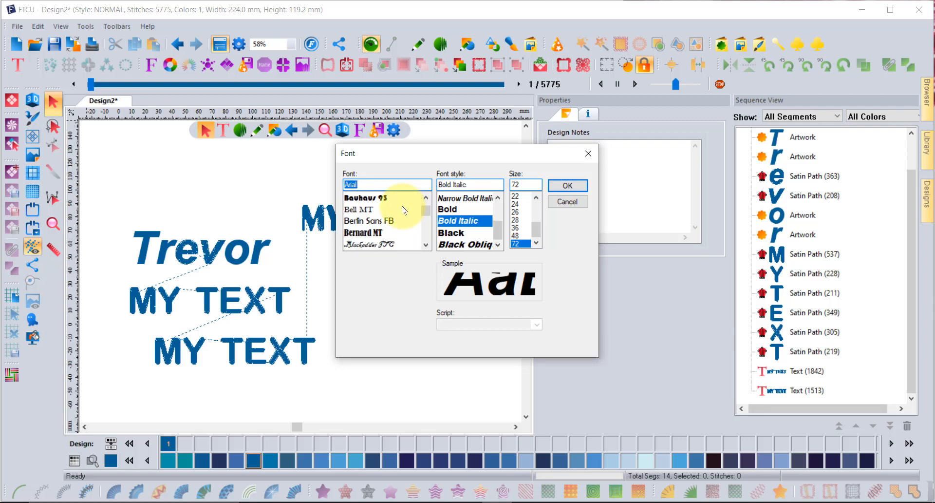
scroll(366, 233, "down", 1)
left_click(364, 222)
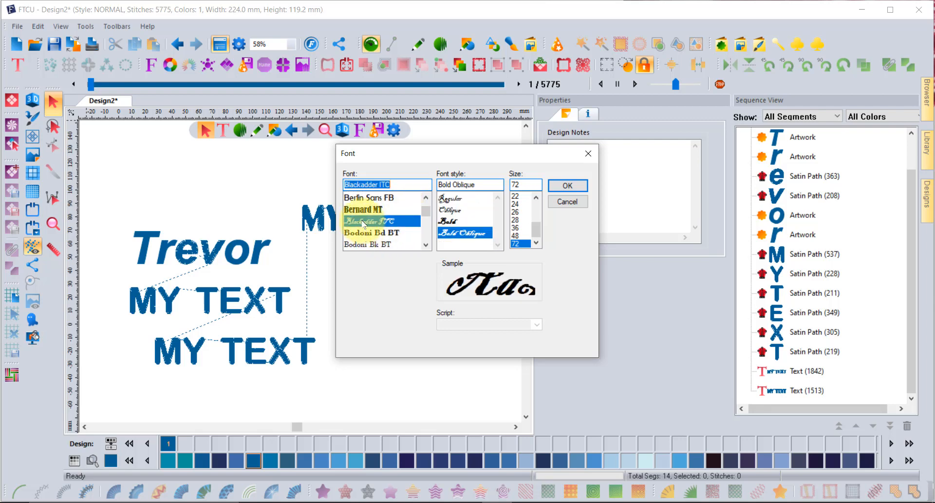
left_click(567, 188)
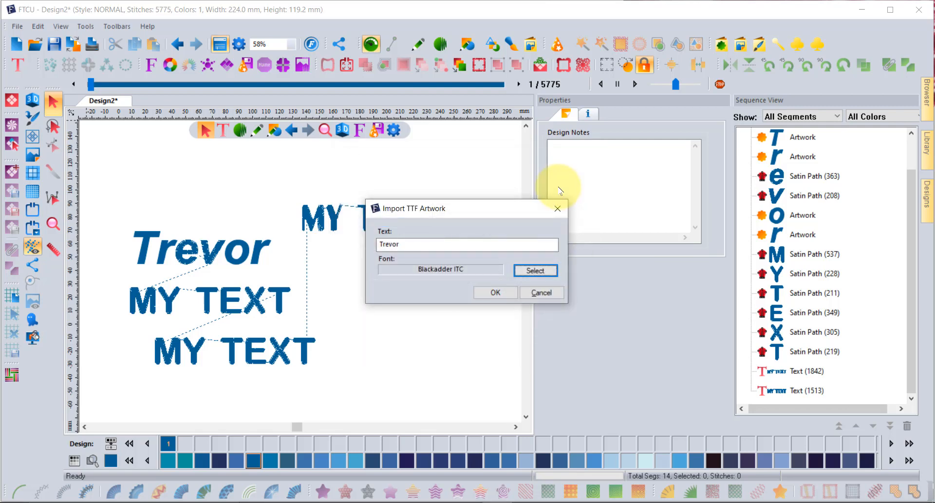
left_click(496, 294)
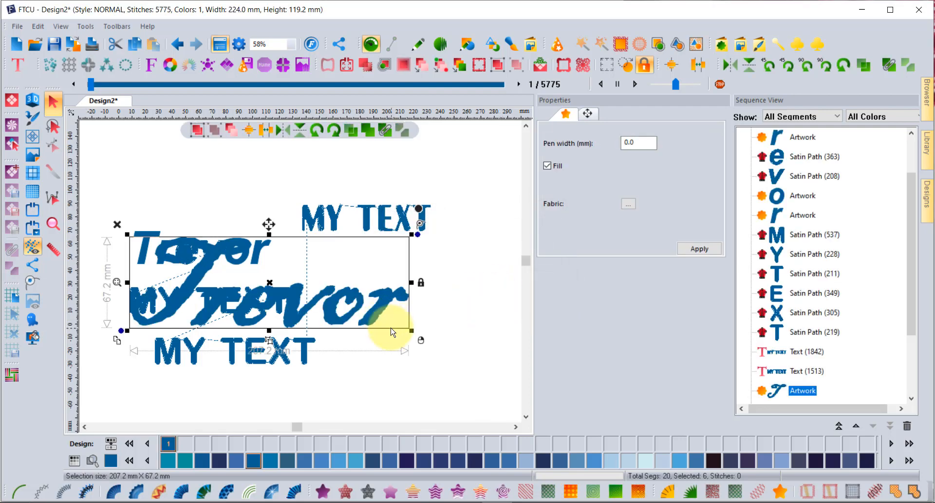
Move the imported script name artwork to the empty area above all the other lettering
scroll(391, 332, "down", 2)
left_click_drag(356, 314, 395, 211)
left_click(430, 210)
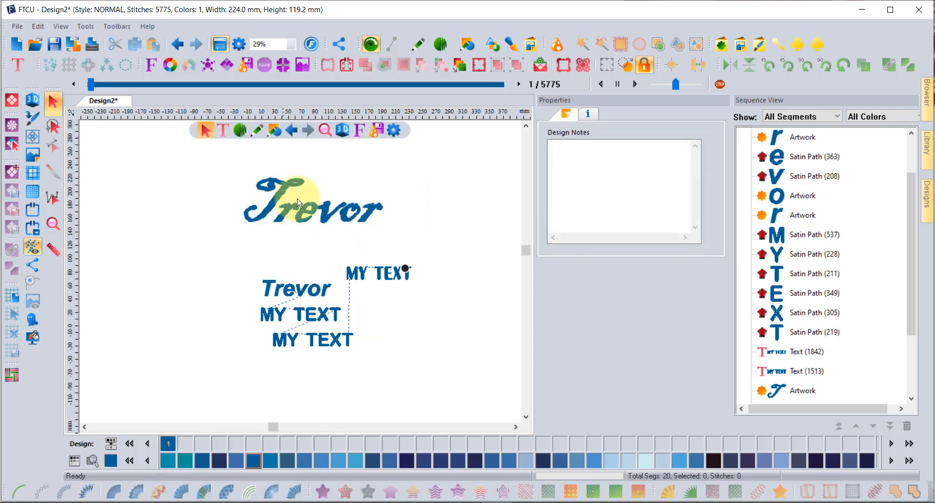
Remove the fill from the first script letter r and examine its bare outline up close
scroll(286, 220, "up", 4)
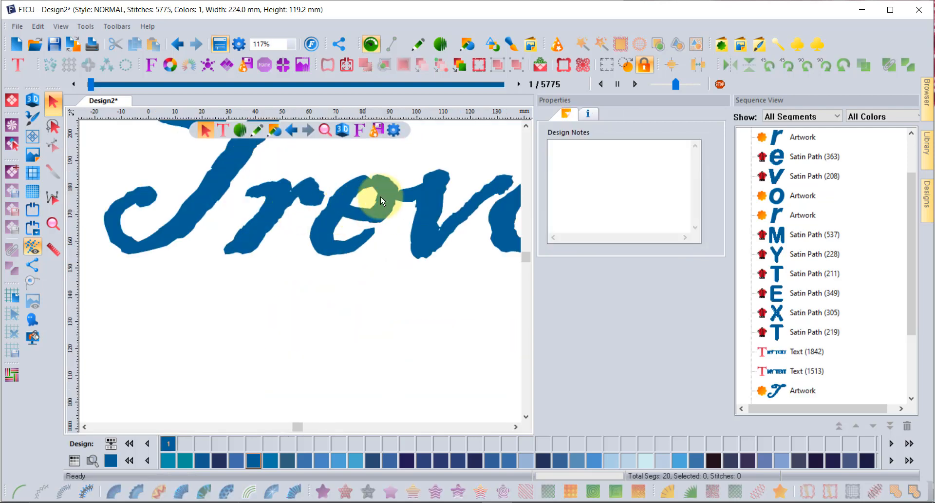
left_click(286, 213)
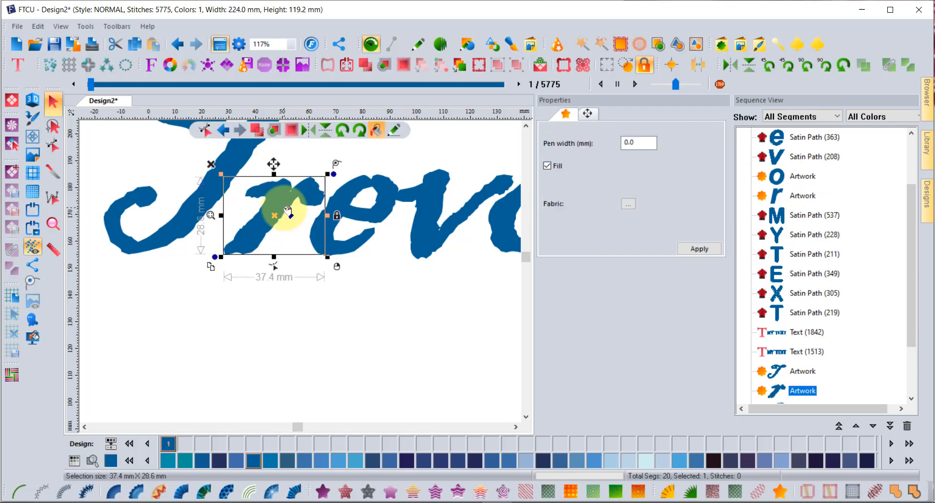
left_click(377, 130)
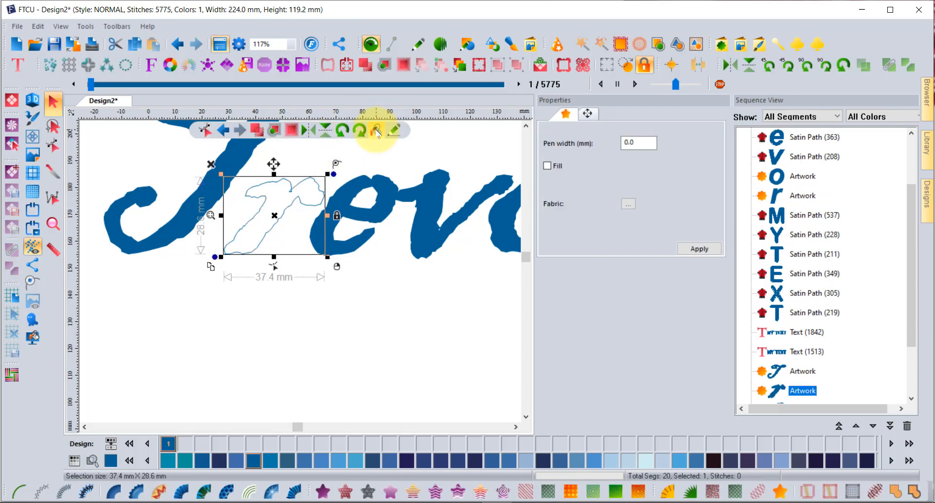
scroll(261, 210, "up", 2)
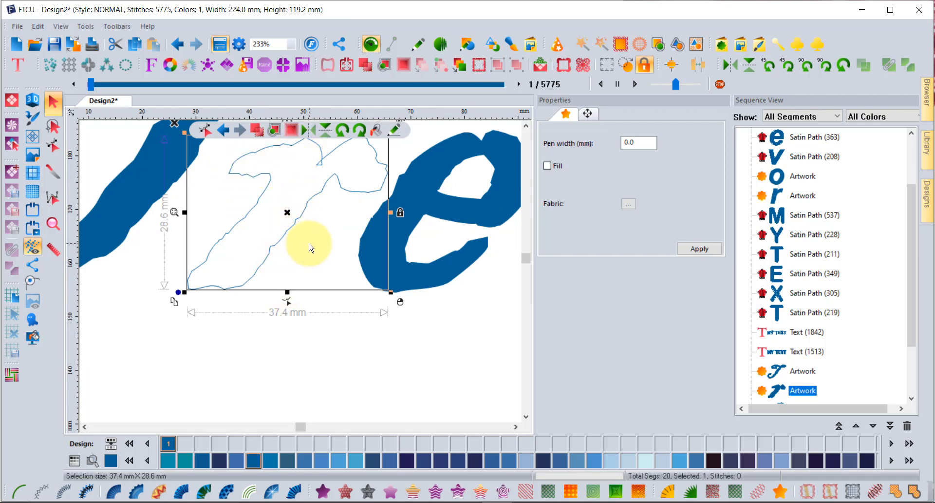
scroll(309, 247, "down", 2)
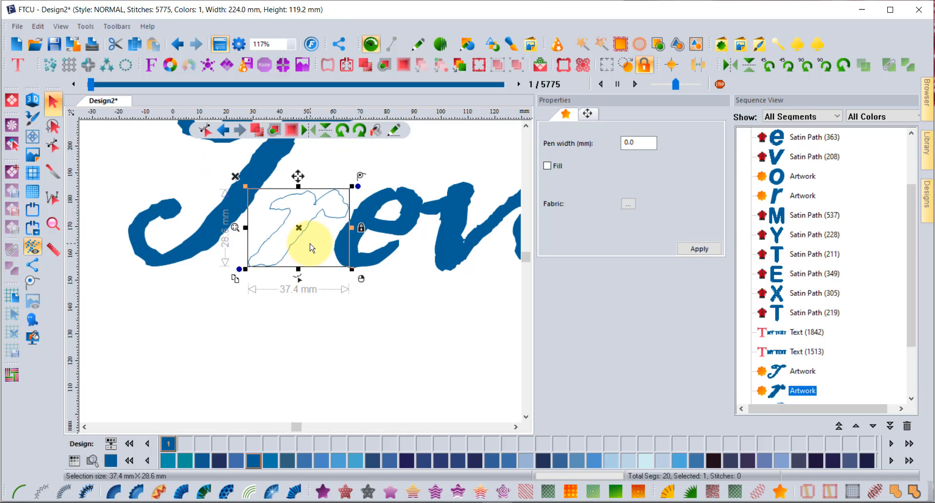
left_click(407, 314)
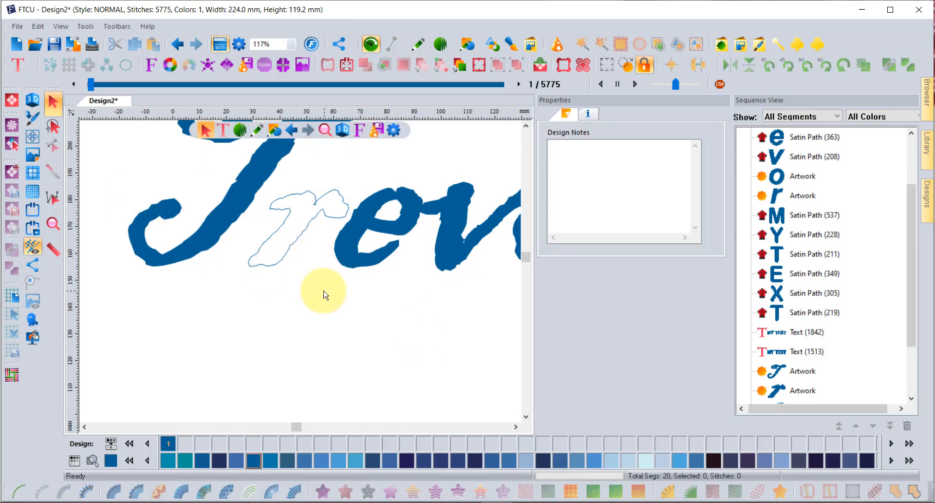
Convert the outlined script r to Standard Fill and then to Auto Satin, and preview the result in 3D
left_click(307, 237)
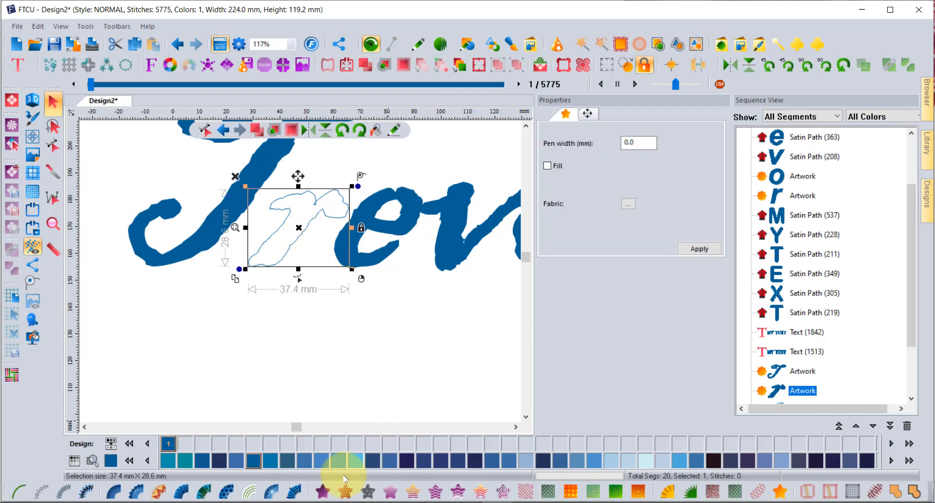
left_click(321, 491)
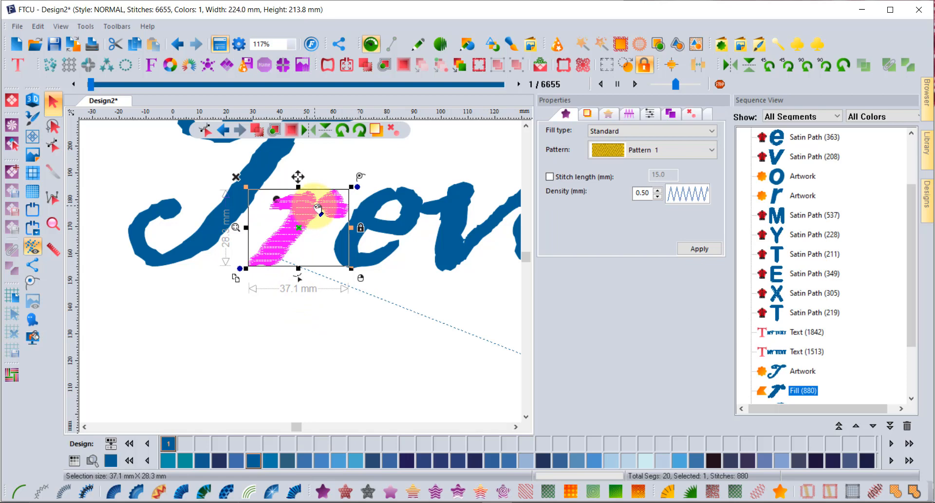
left_click(296, 493)
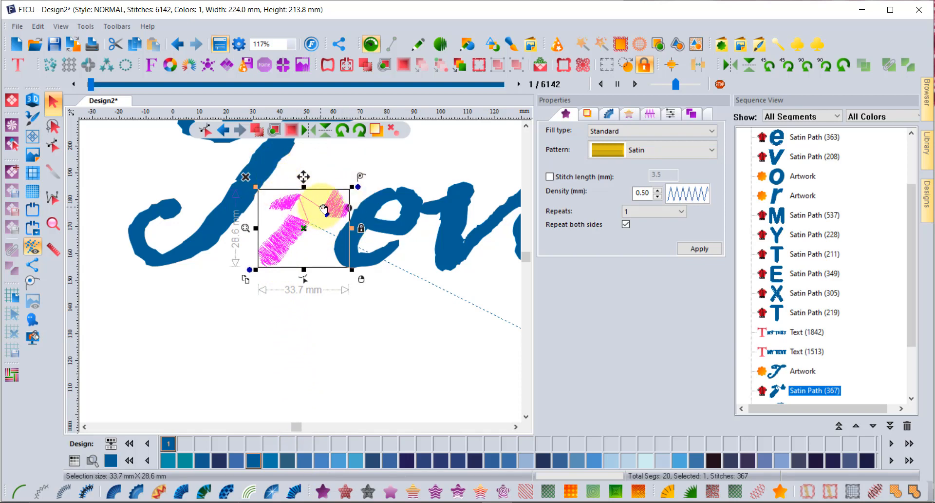
left_click(32, 99)
left_click(32, 100)
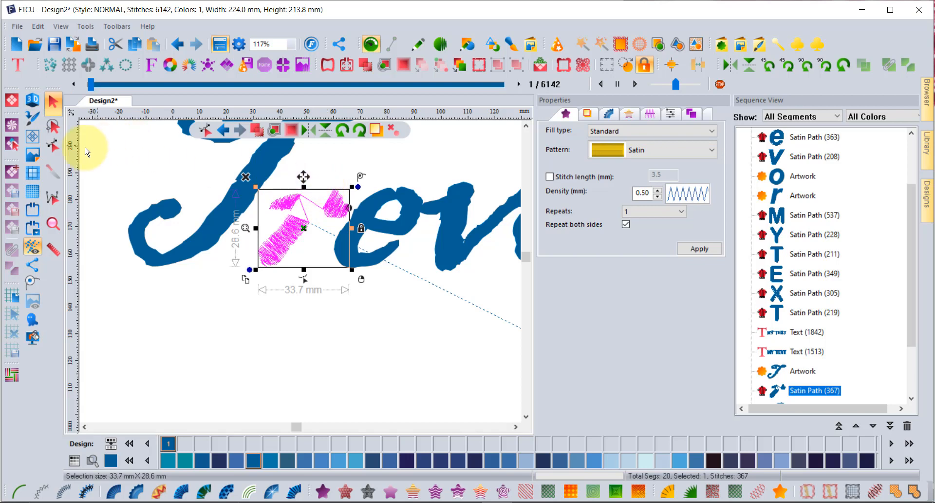
Edit the satin script r's outline, shifting the notch node and moving the nearby inclination's upper end onto the right arm's upper edge
left_click(54, 147)
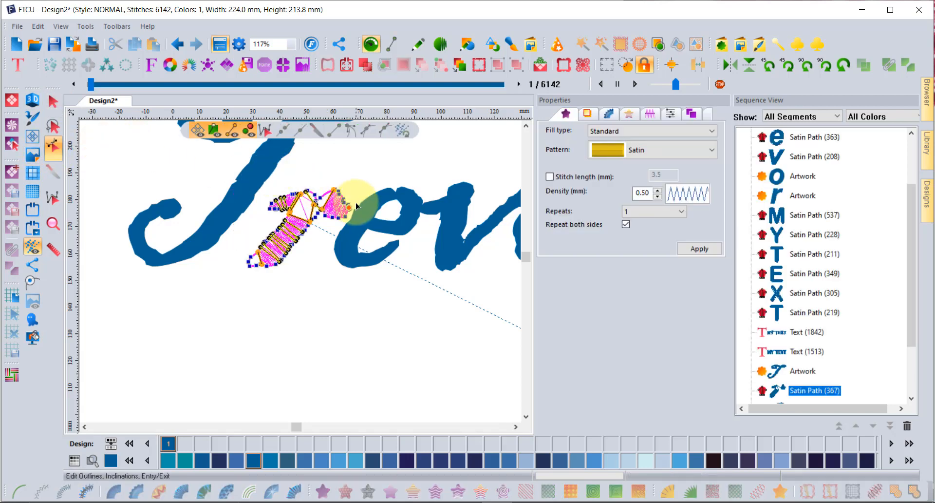
scroll(330, 199, "up", 2)
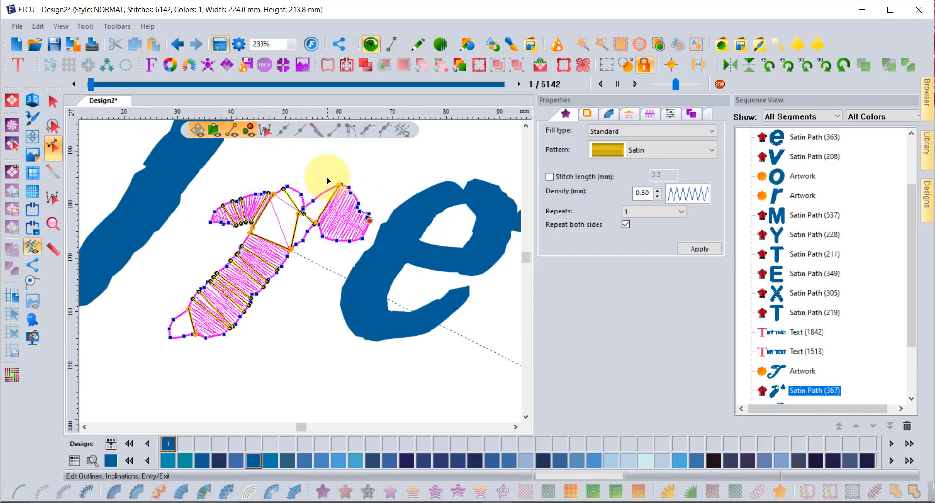
scroll(305, 213, "up", 4)
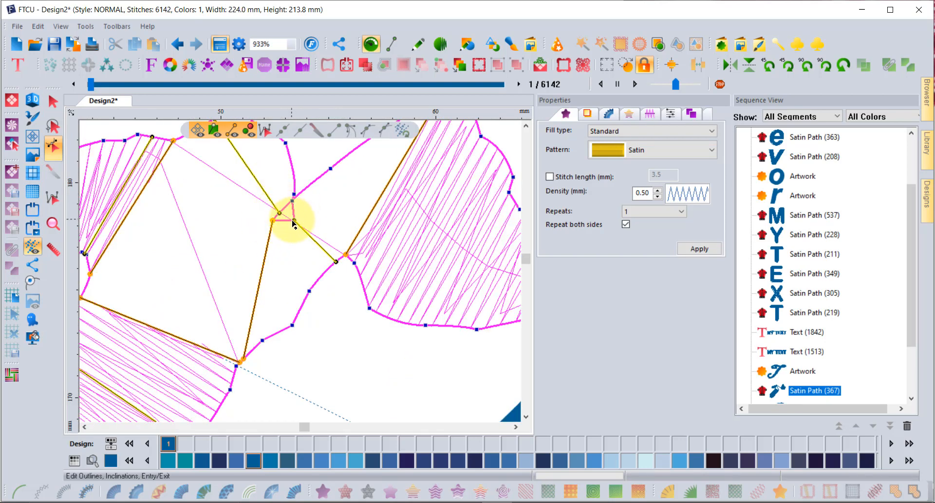
left_click_drag(292, 200, 284, 198)
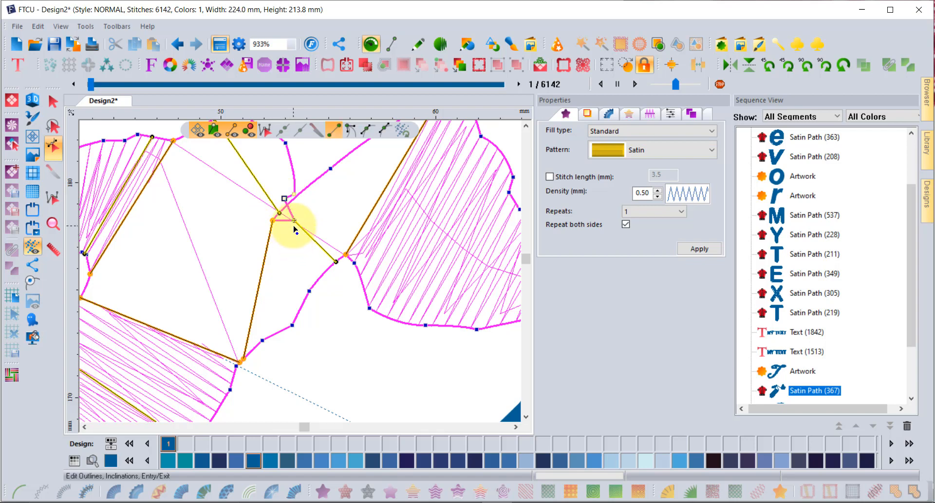
left_click_drag(294, 221, 335, 199)
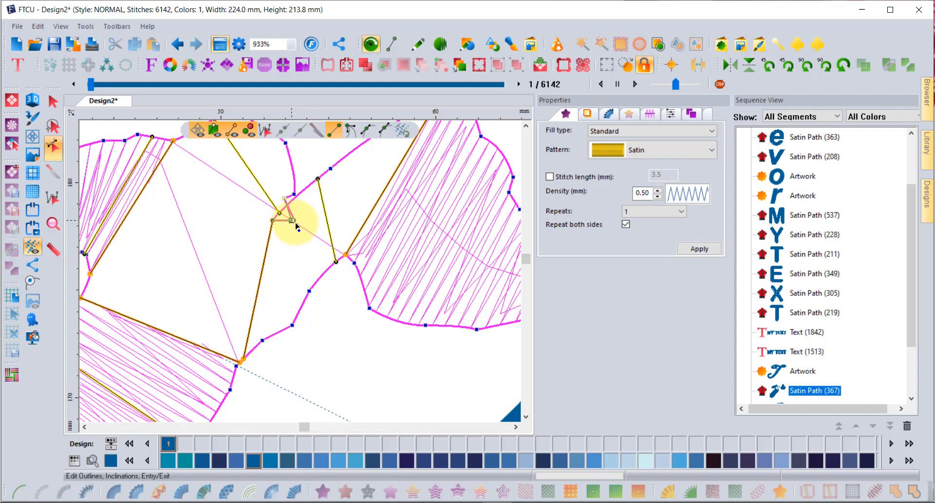
scroll(281, 247, "down", 1)
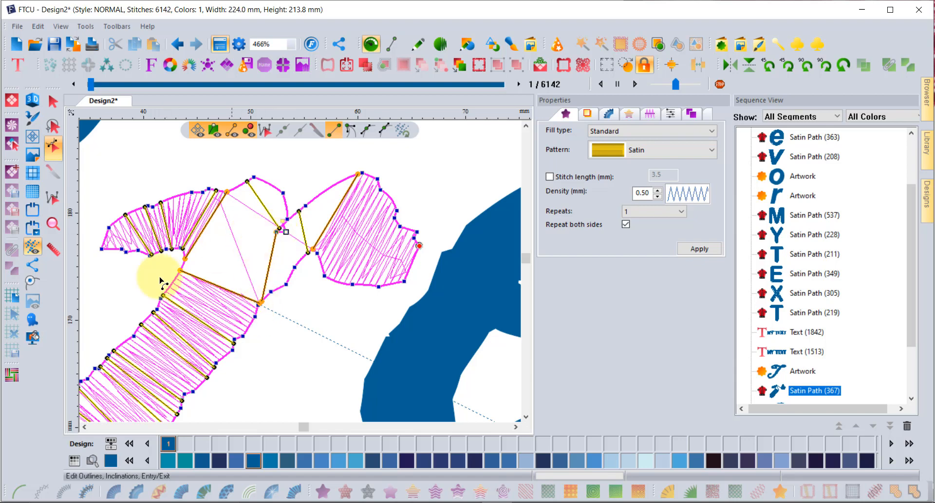
Delete the two split lines that meet at the lower corner where the r's stem joins its arch
right_click(261, 303)
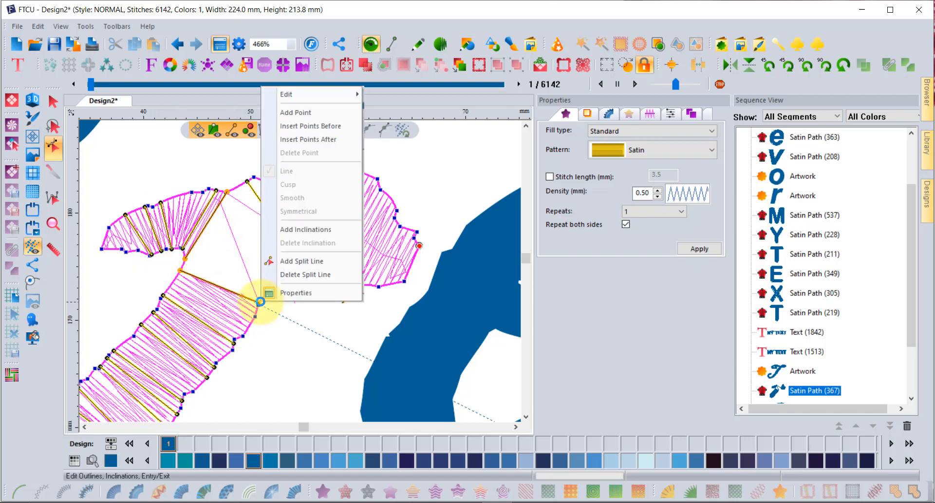
left_click(304, 275)
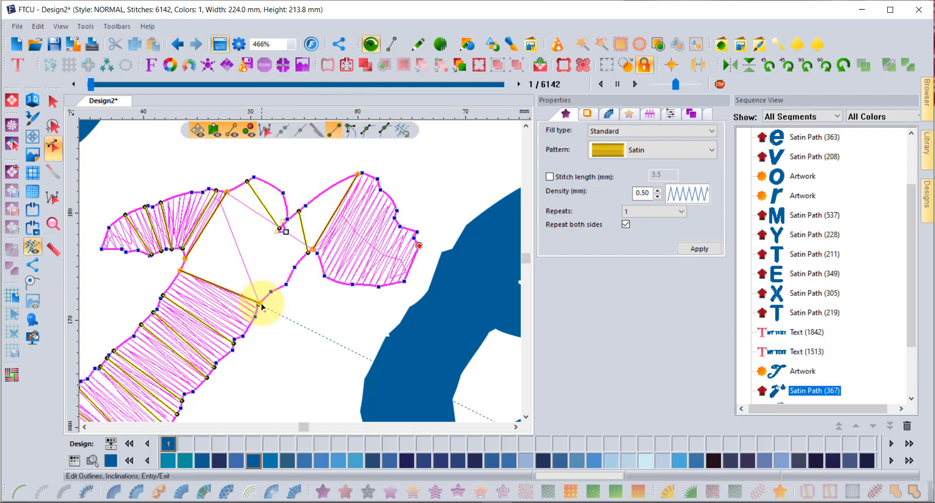
right_click(261, 302)
left_click(303, 276)
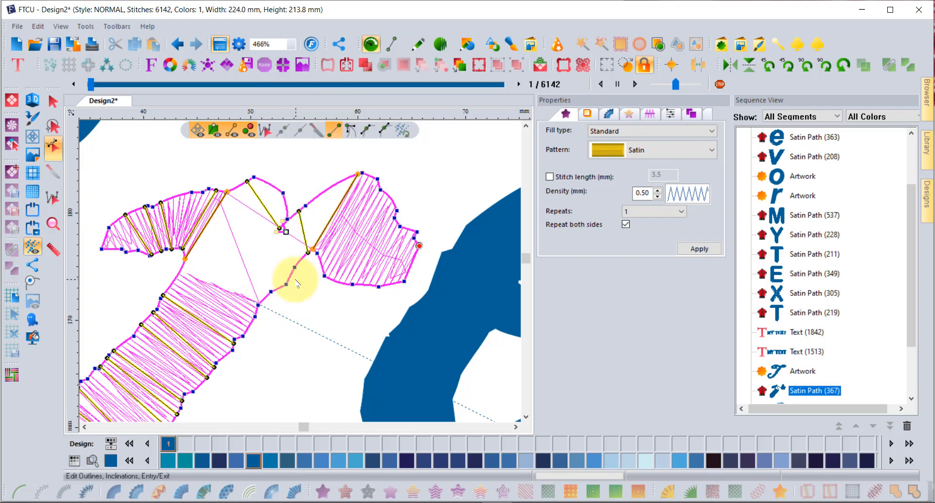
Move the right arm's split line to the notch and reposition the adjacent inclinations across the arm and the top of the stem
left_click_drag(313, 249, 287, 281)
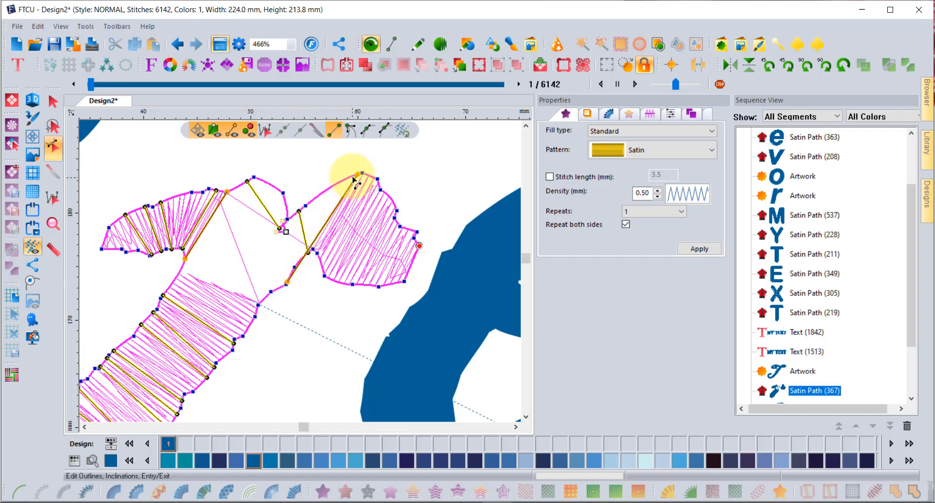
left_click_drag(357, 177, 286, 232)
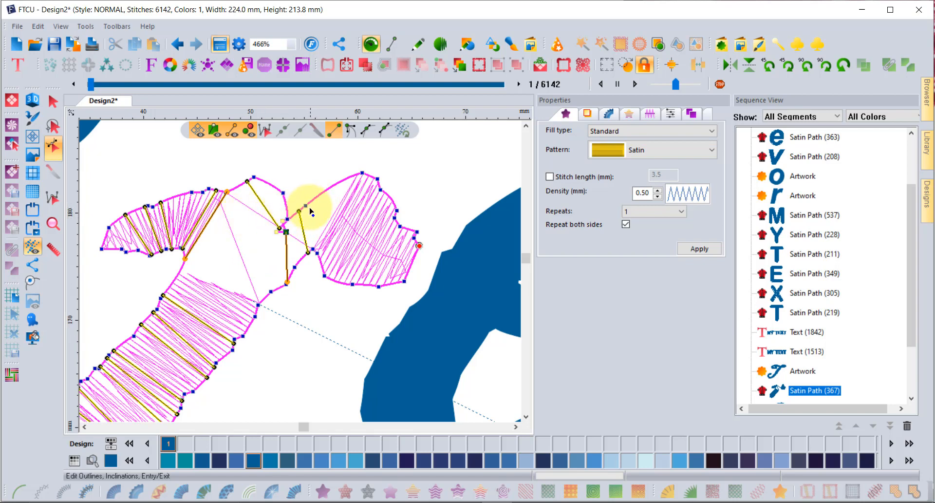
left_click_drag(299, 211, 307, 205)
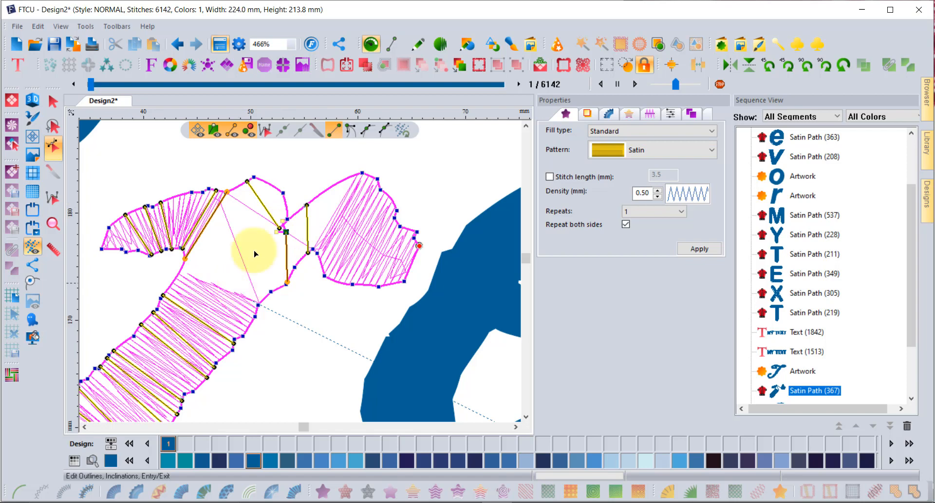
left_click_drag(248, 182, 180, 271)
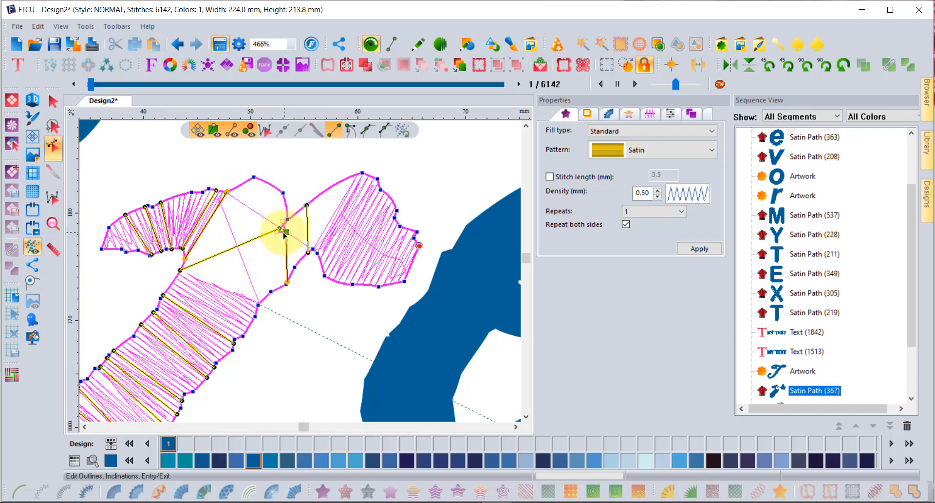
left_click_drag(281, 233, 258, 305)
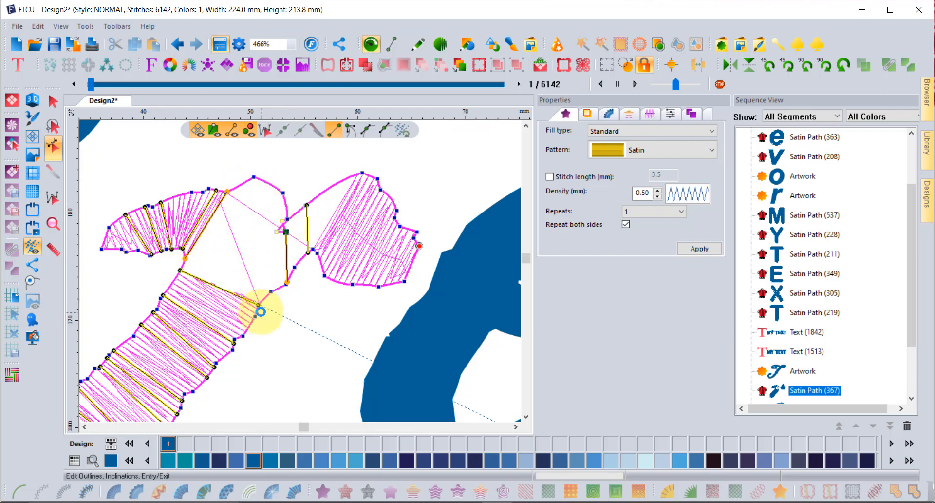
Delete the split line at the r's left arm and run an inclination from the inner corner to the notch
right_click(184, 256)
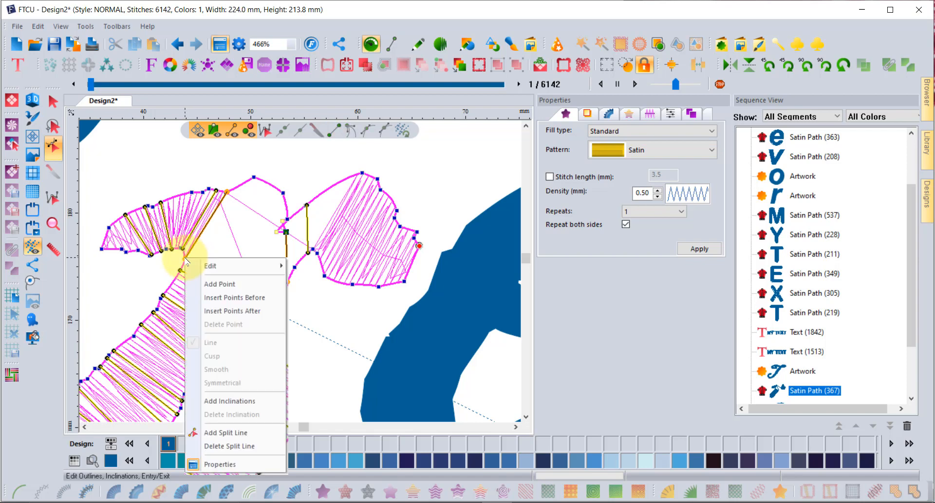
left_click(227, 432)
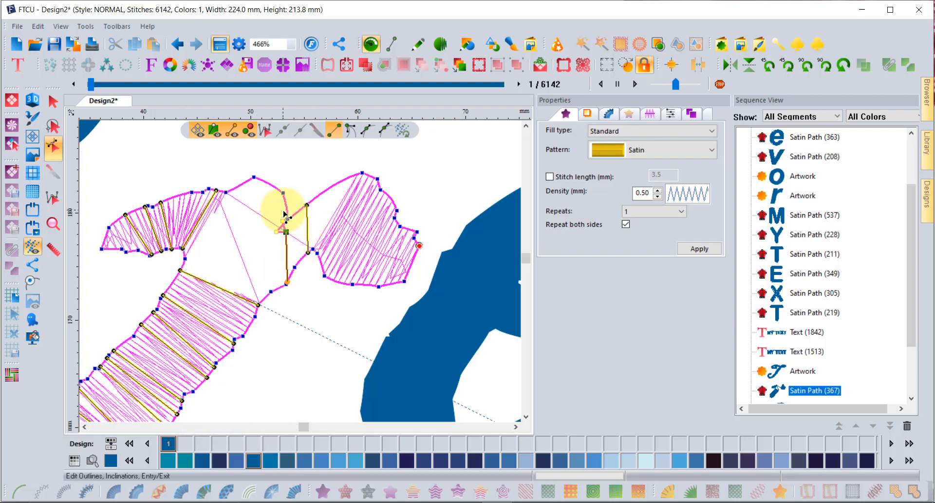
left_click_drag(217, 191, 284, 220)
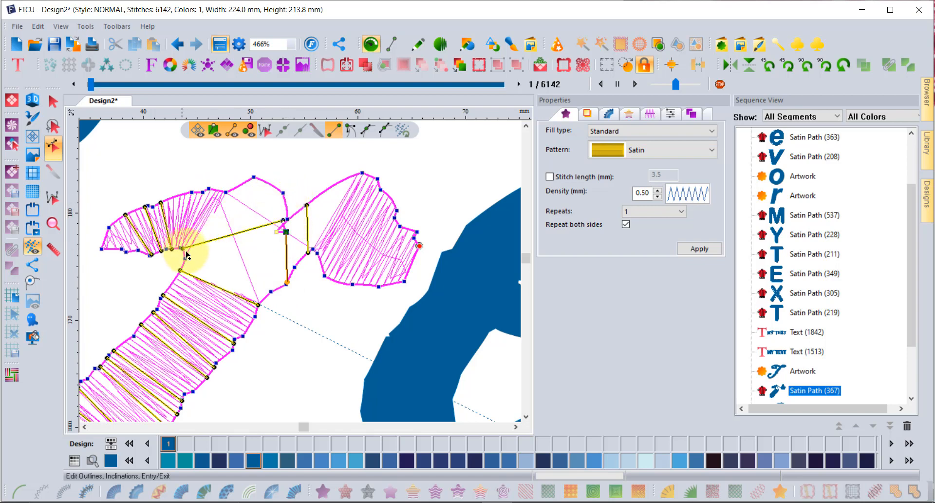
left_click_drag(182, 249, 185, 259)
Shift the left arm's inclination toward the r's bend, regenerate the satin stitches and leave outline editing
left_click_drag(160, 202, 194, 192)
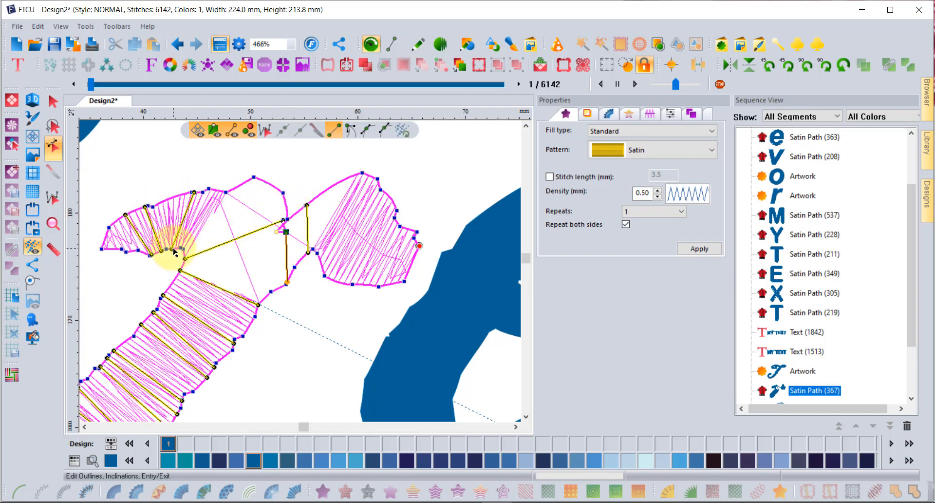
left_click_drag(174, 253, 181, 248)
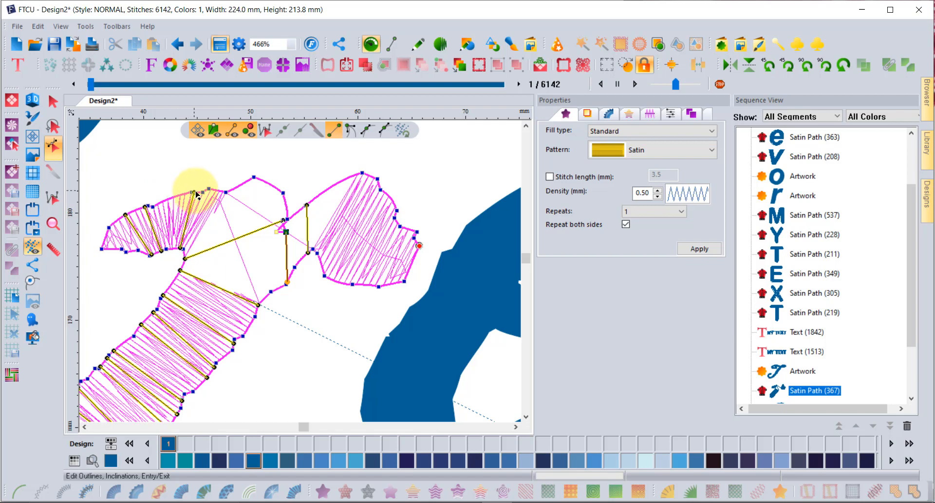
left_click_drag(196, 194, 210, 189)
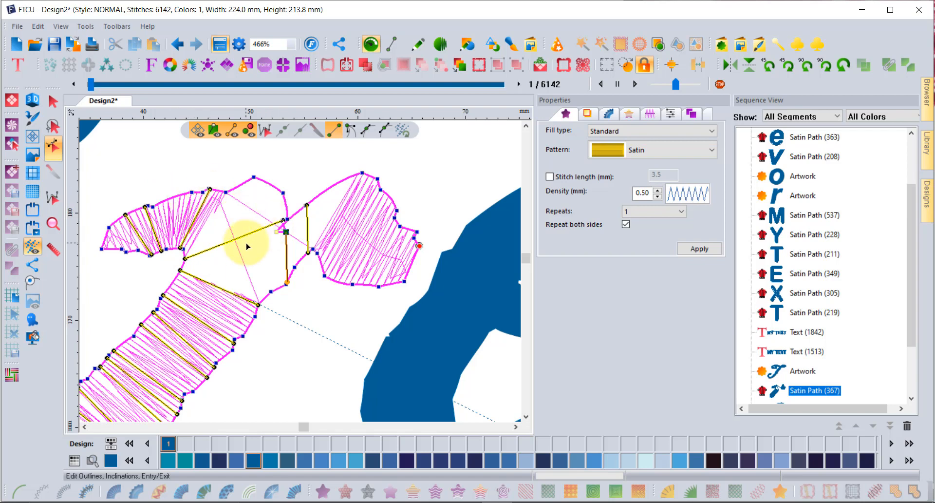
key("Delete")
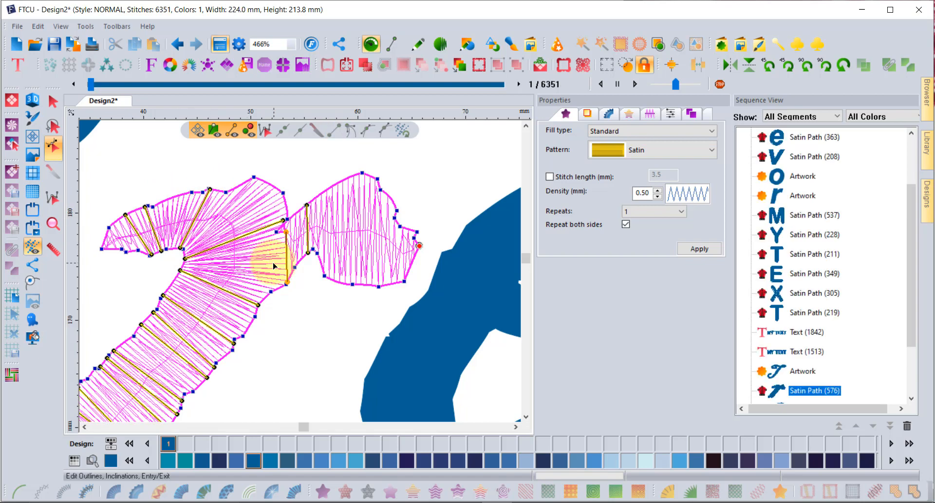
scroll(276, 265, "down", 2)
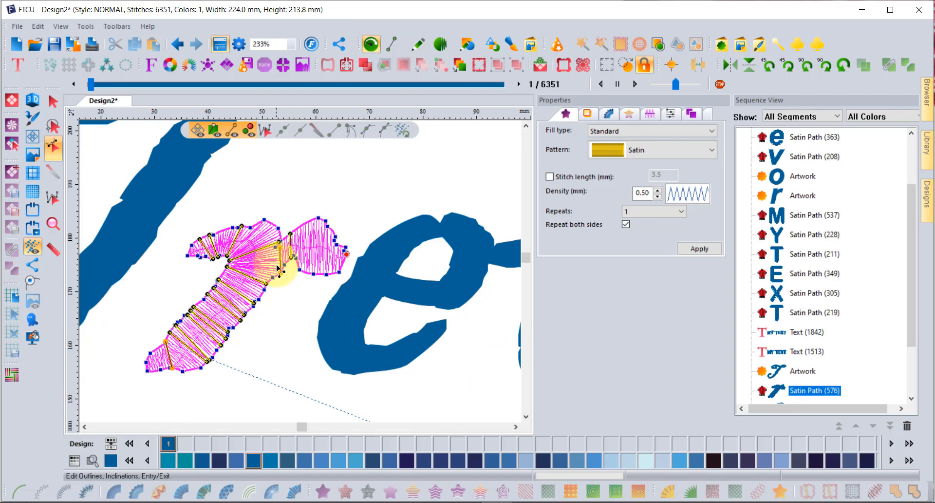
left_click(53, 102)
left_click(390, 172)
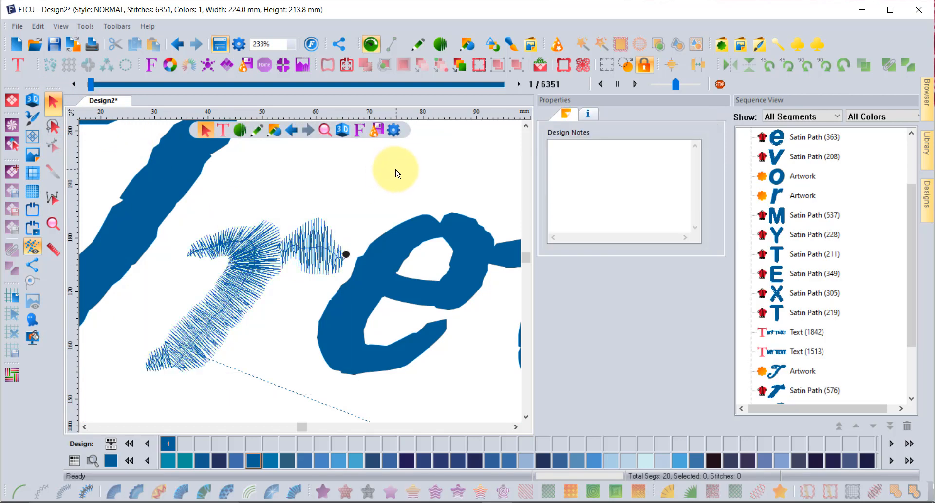
scroll(395, 172, "down", 2)
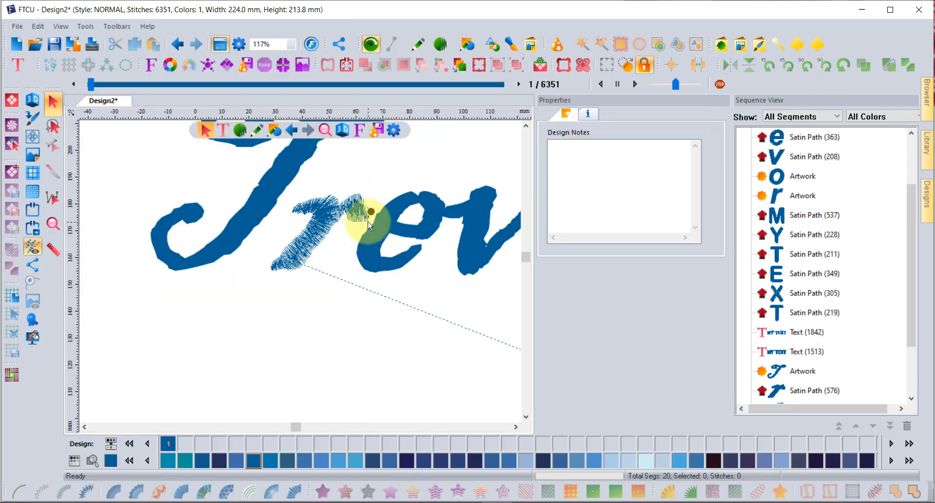
Add a new MY TEXT line below the script name and switch it from TrueType to the BL Ana embroidery font at 20 mm height
left_click(16, 67)
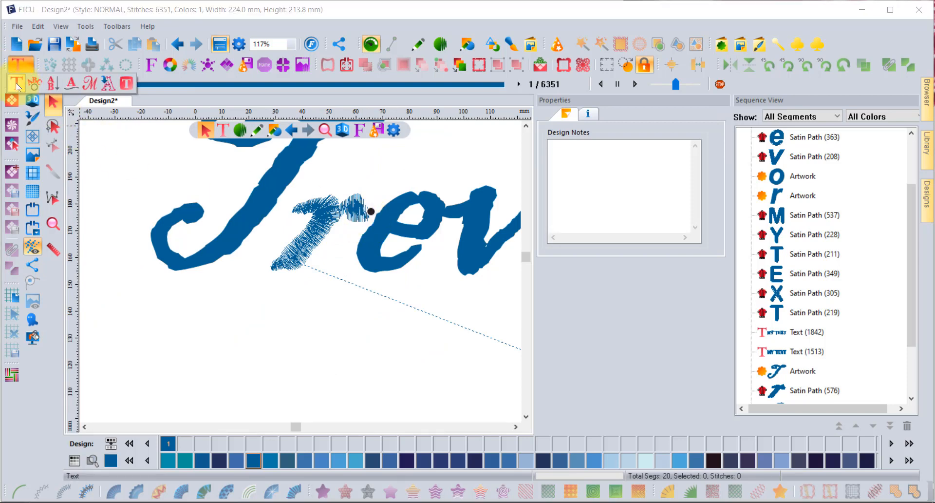
left_click(16, 86)
left_click(169, 349)
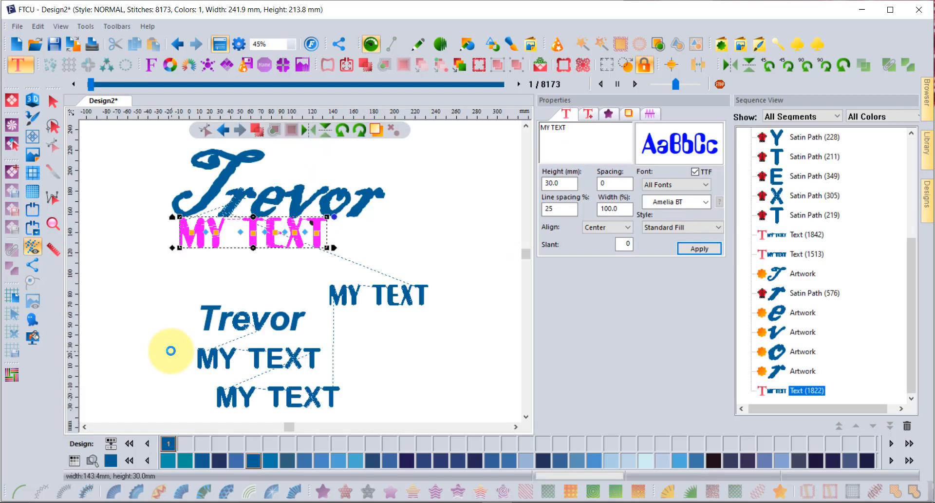
left_click(695, 171)
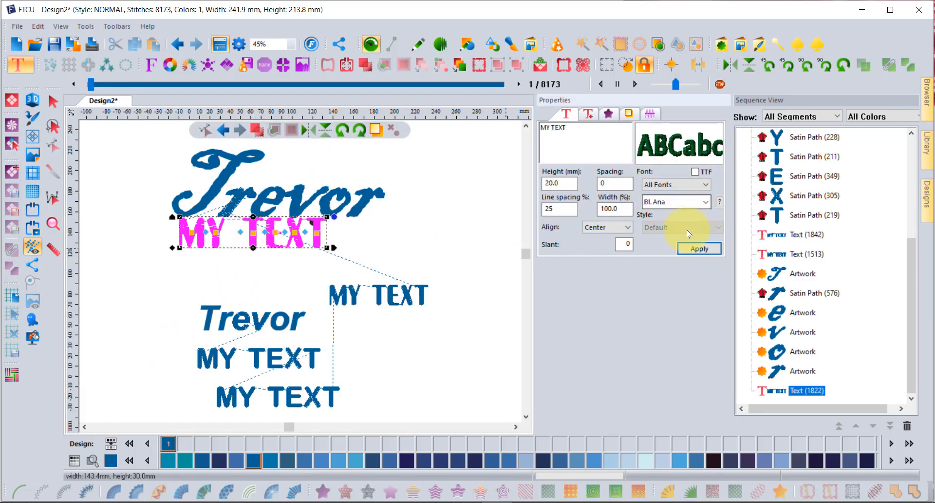
left_click(696, 248)
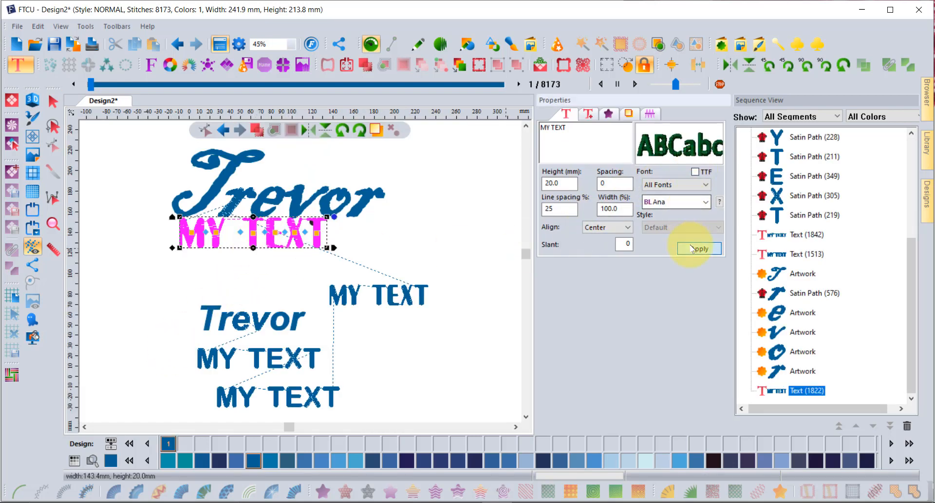
Try moving the letter Y out of the new text line, and undo the move
left_click(204, 238)
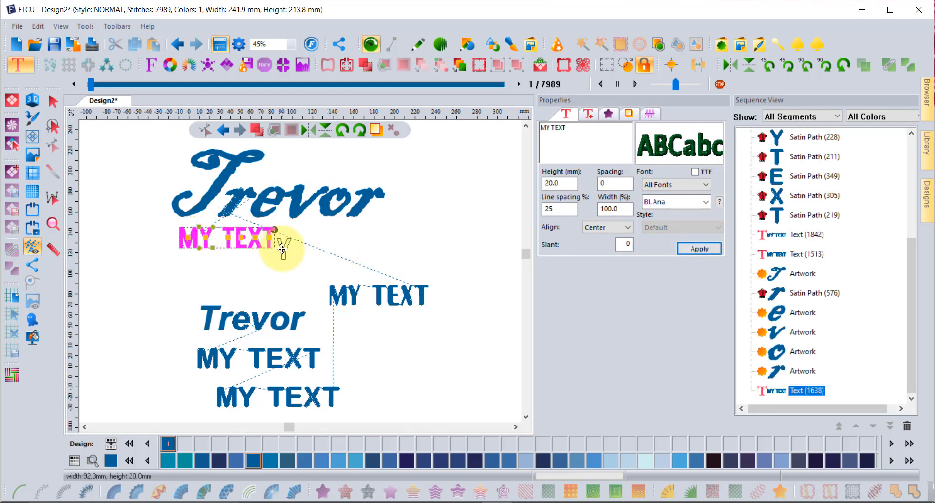
left_click_drag(283, 248, 285, 249)
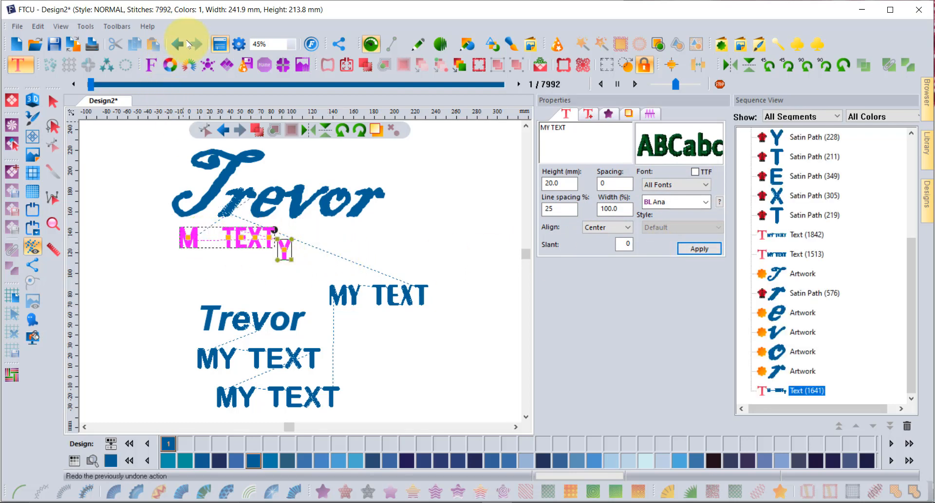
left_click(178, 44)
Switch the MY TEXT line below the script name to the TrueType font Blackadder ITC and apply it
left_click(53, 101)
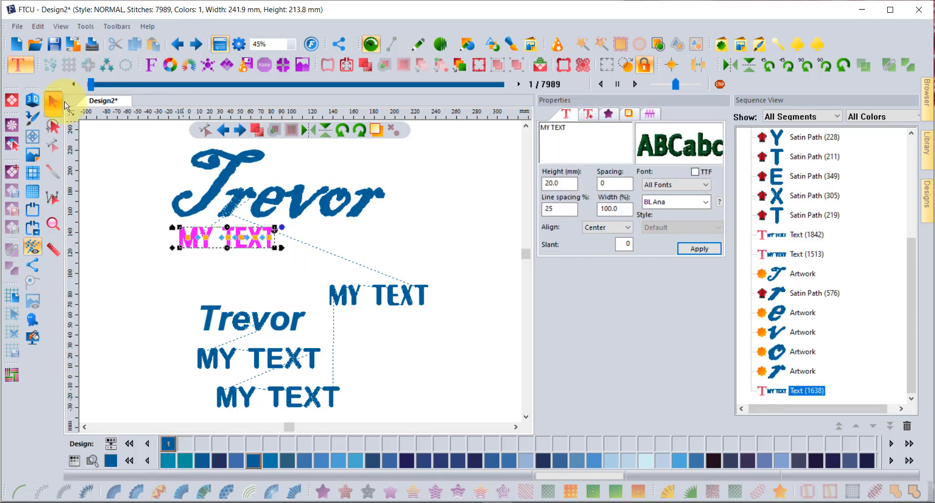
left_click(229, 237)
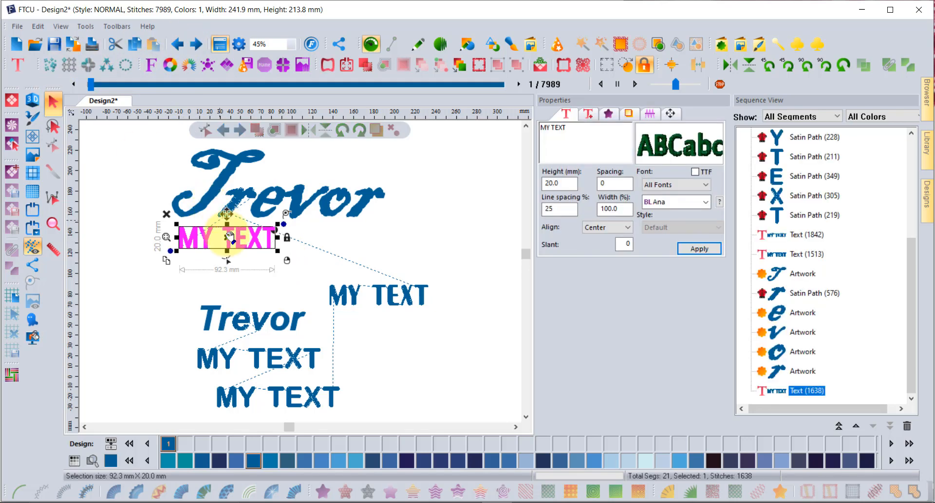
left_click(697, 173)
left_click(688, 203)
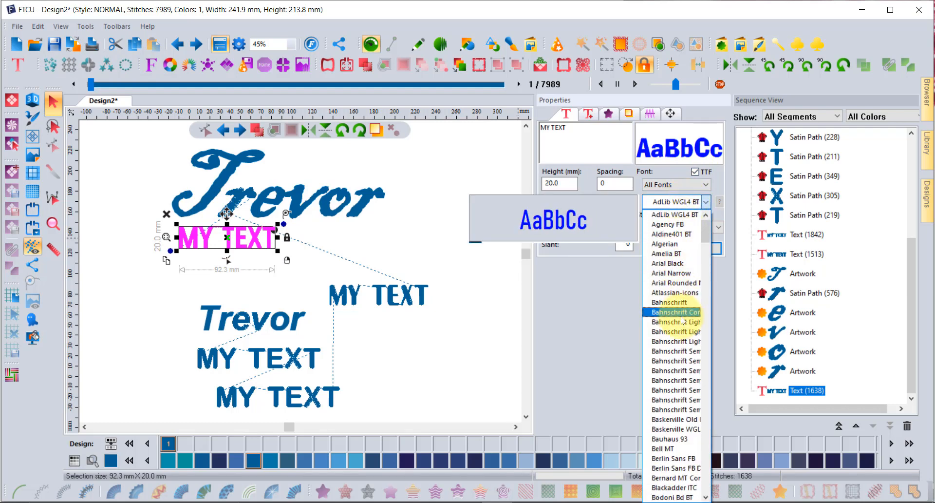
scroll(683, 341, "down", 1)
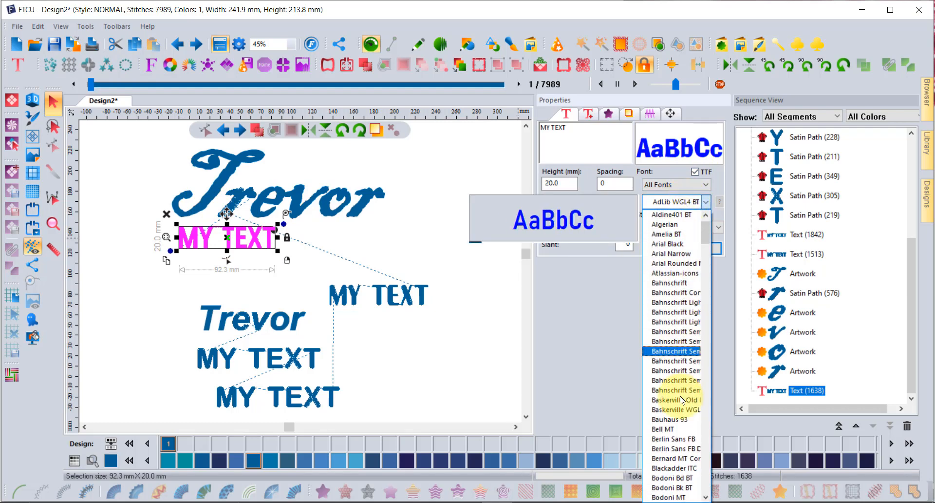
left_click(683, 468)
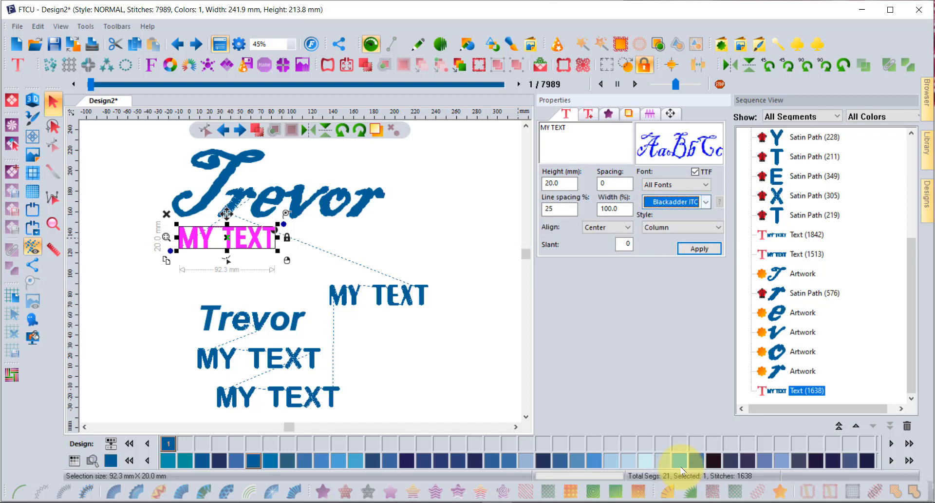
left_click(700, 250)
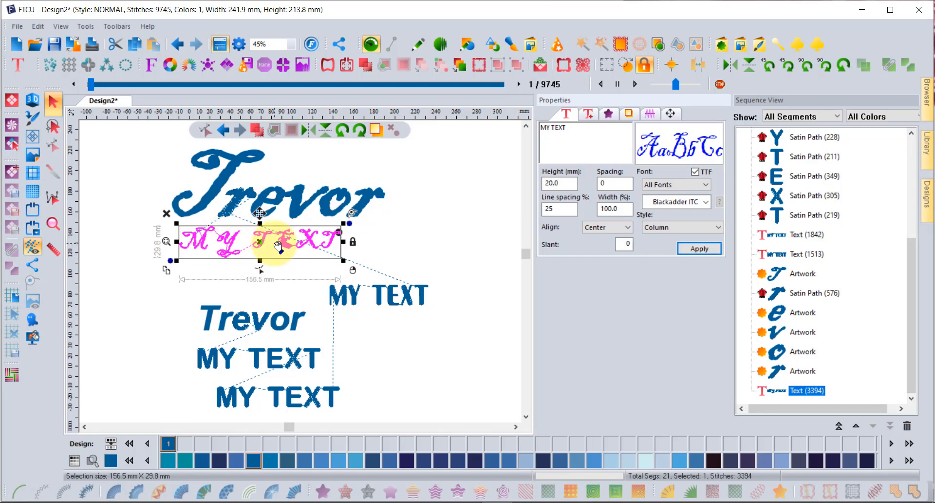
Inspect the stitches of the Blackadder ITC text line and break the text up into separate letters
scroll(257, 233, "up", 3)
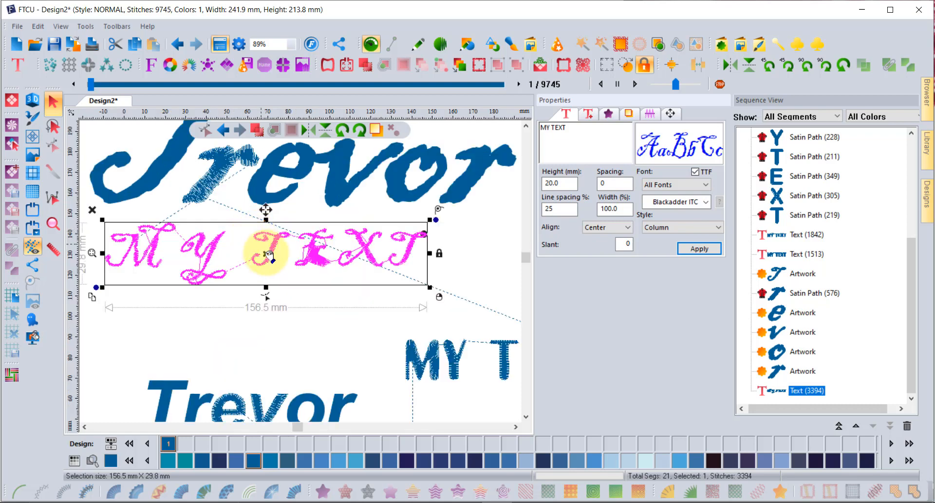
left_click(283, 339)
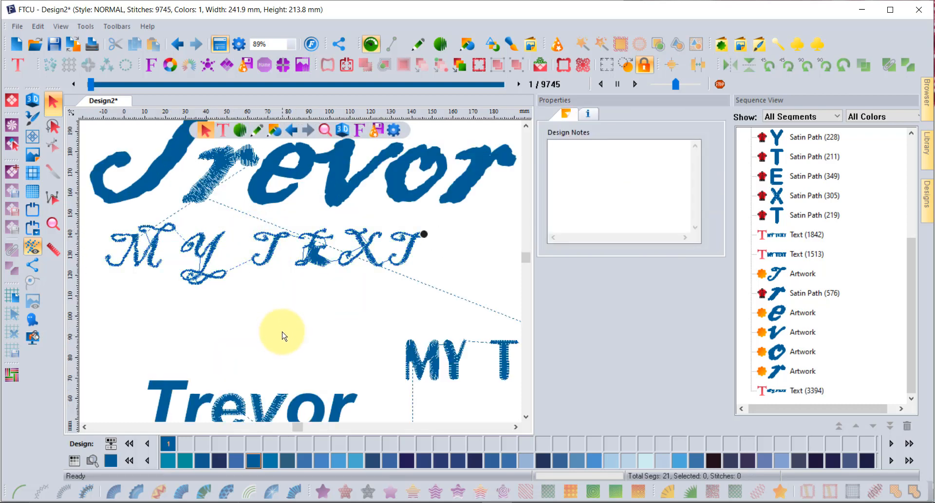
scroll(333, 238, "up", 3)
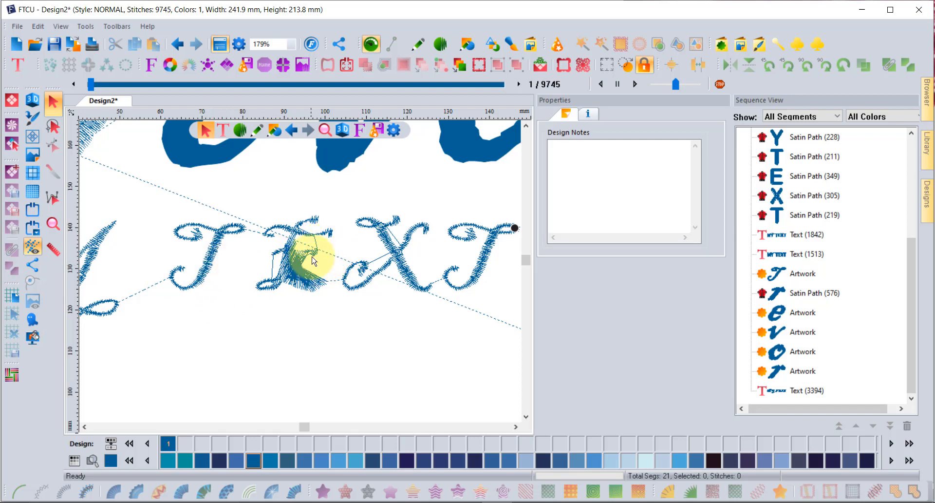
scroll(311, 262, "down", 2)
scroll(311, 262, "up", 2)
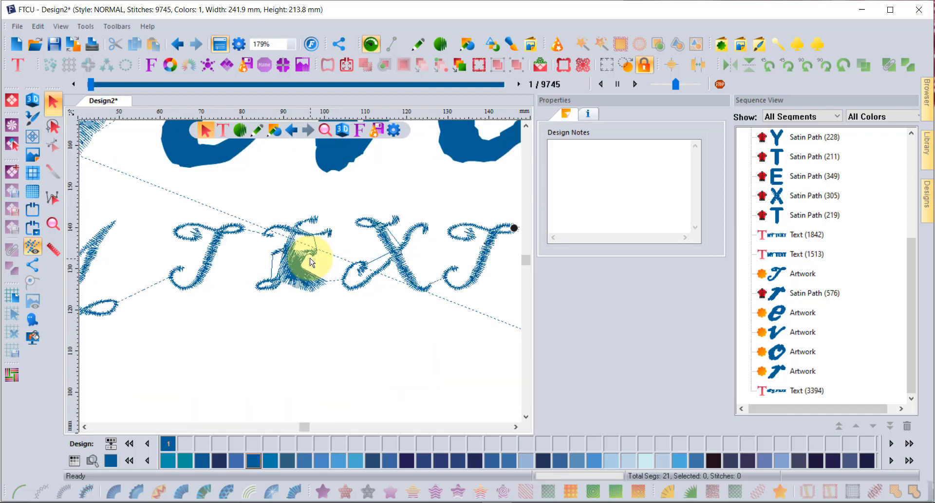
left_click(295, 254)
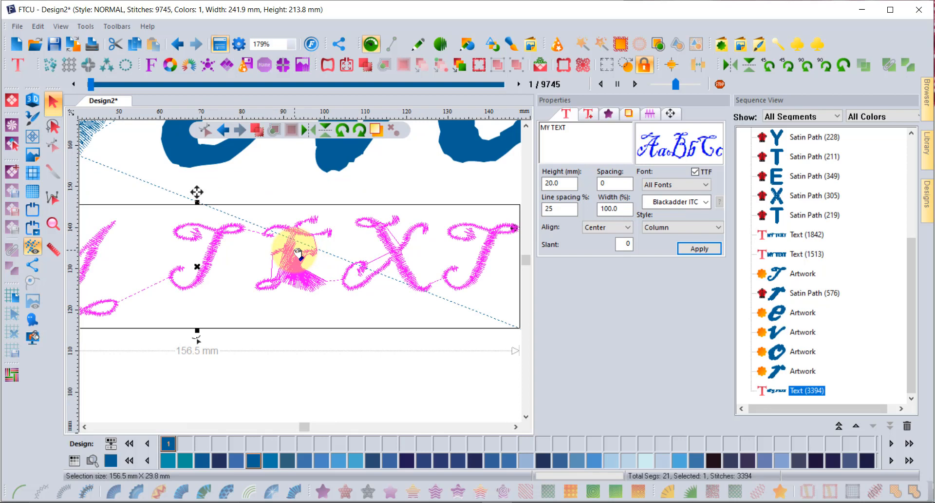
right_click(296, 252)
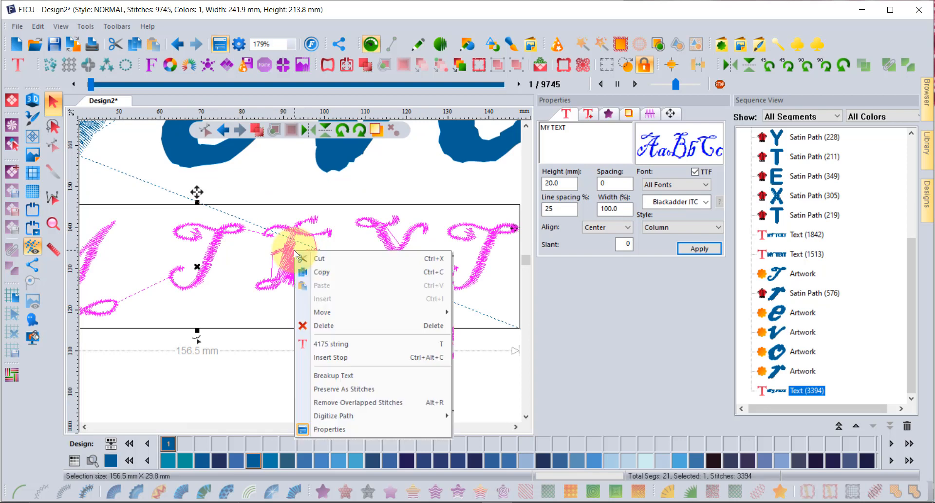
left_click(374, 379)
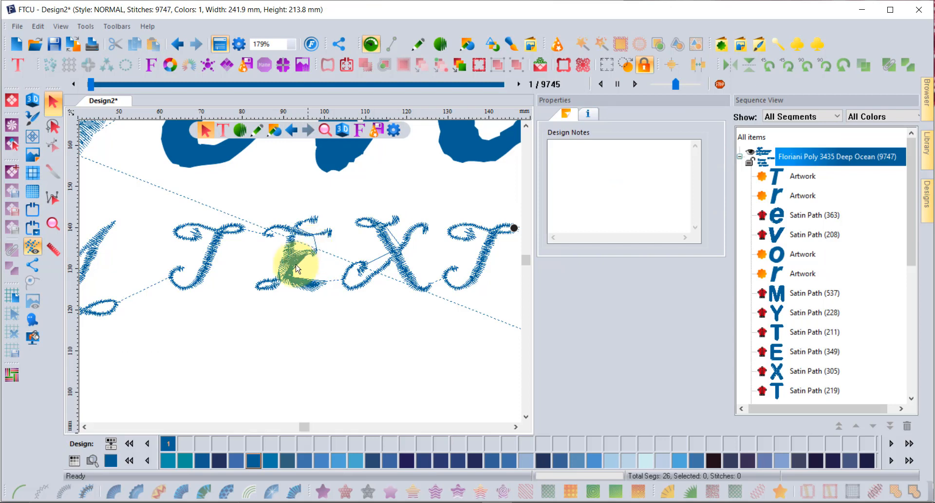
Open the script letter E for outline and inclination editing and raise a point on the upper edge of its left top arm
left_click(201, 243)
left_click(287, 251)
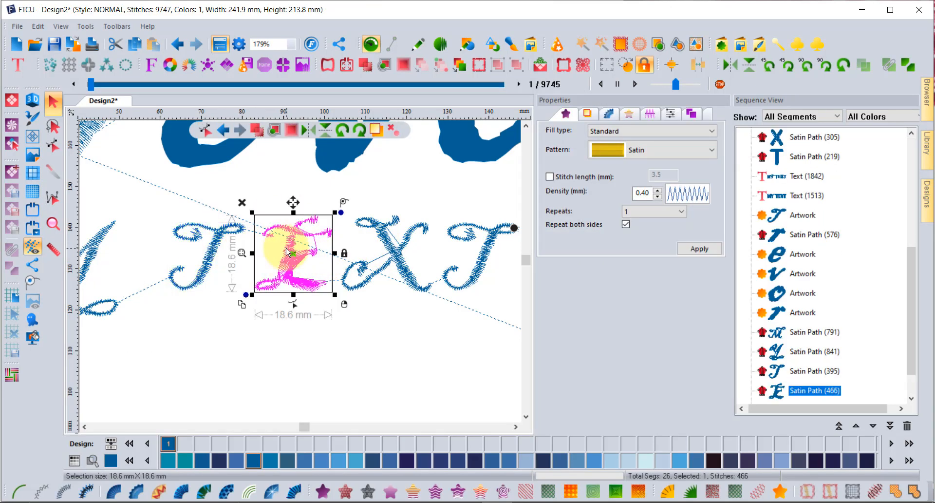
scroll(307, 227, "up", 1)
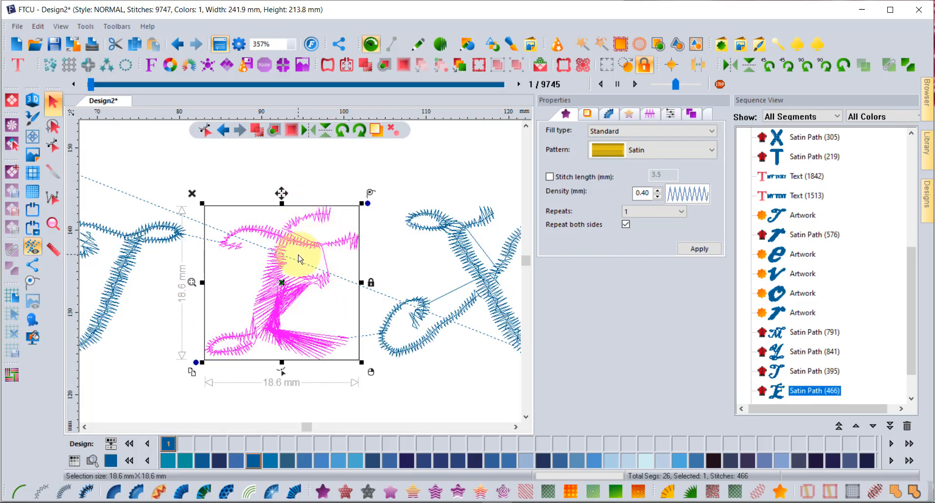
left_click(54, 141)
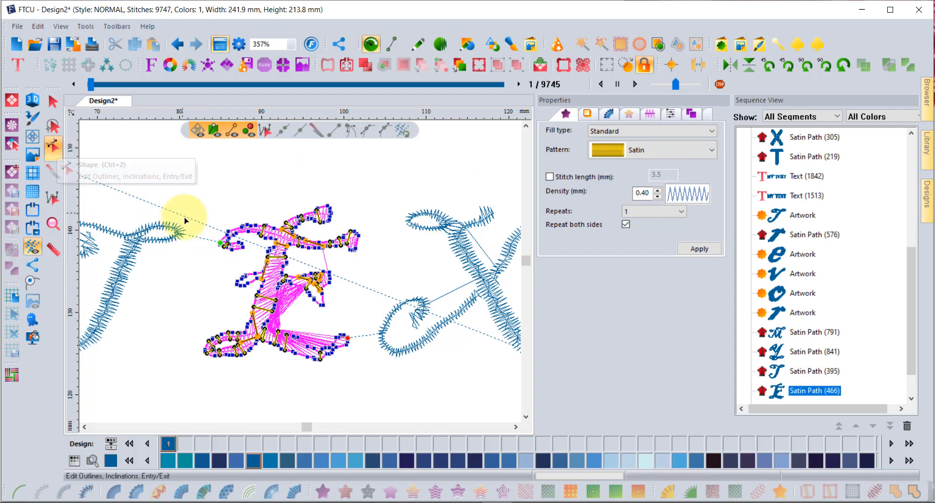
scroll(268, 250, "up", 3)
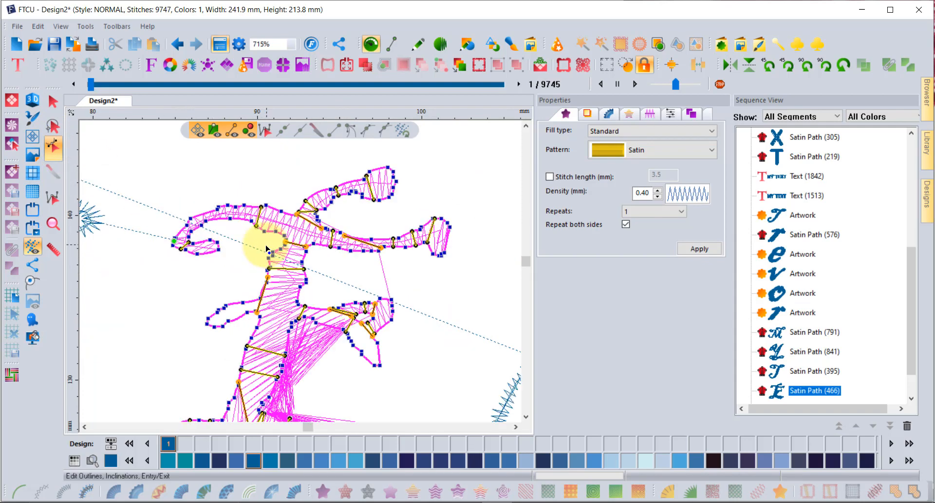
scroll(268, 249, "up", 3)
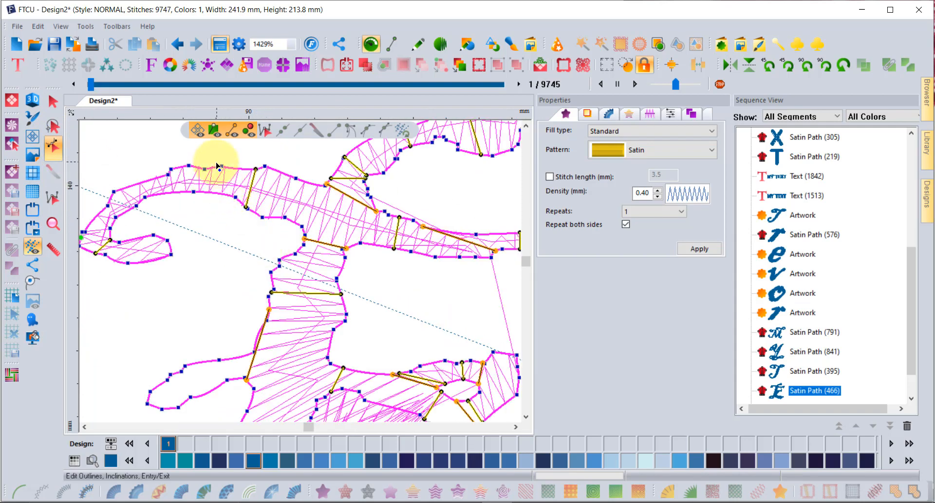
left_click_drag(204, 169, 205, 161)
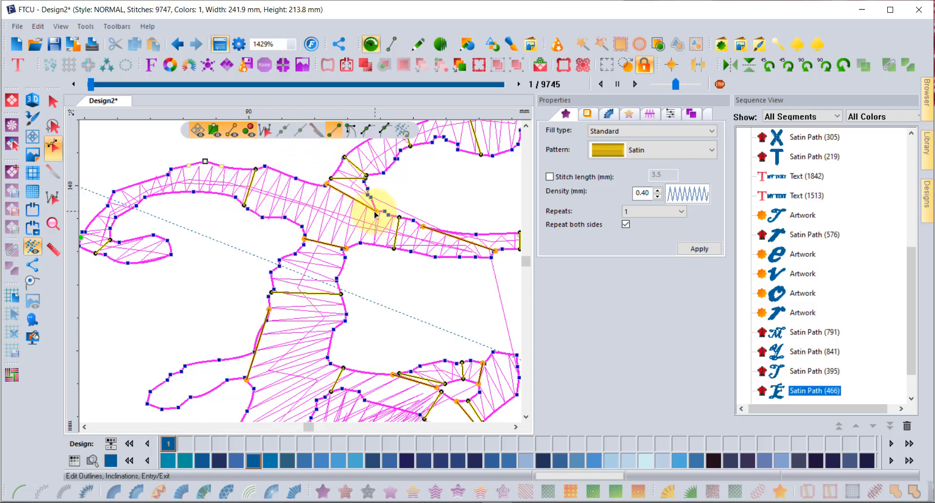
Reposition the two split lines where the E's top bar meets the stem, one across the left arm and one across the right arm
left_click_drag(375, 214, 316, 224)
left_click_drag(324, 191, 322, 187)
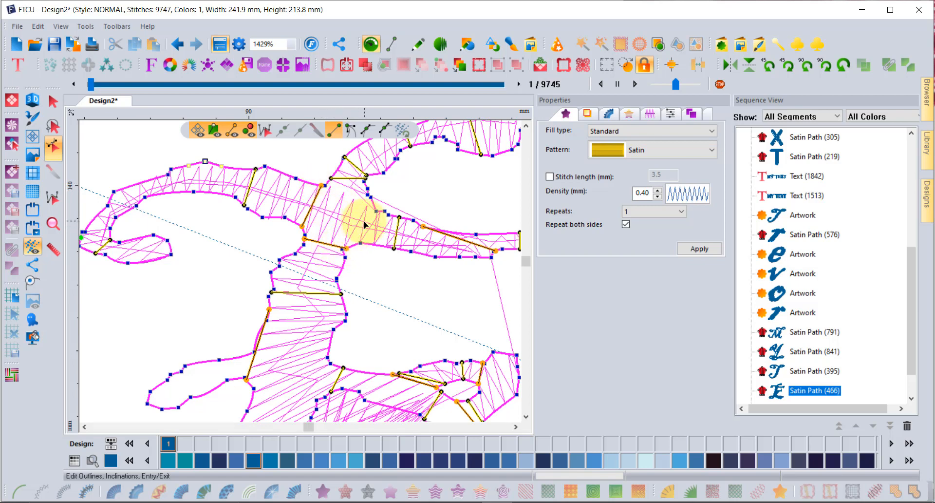
scroll(363, 225, "down", 3)
scroll(363, 225, "up", 3)
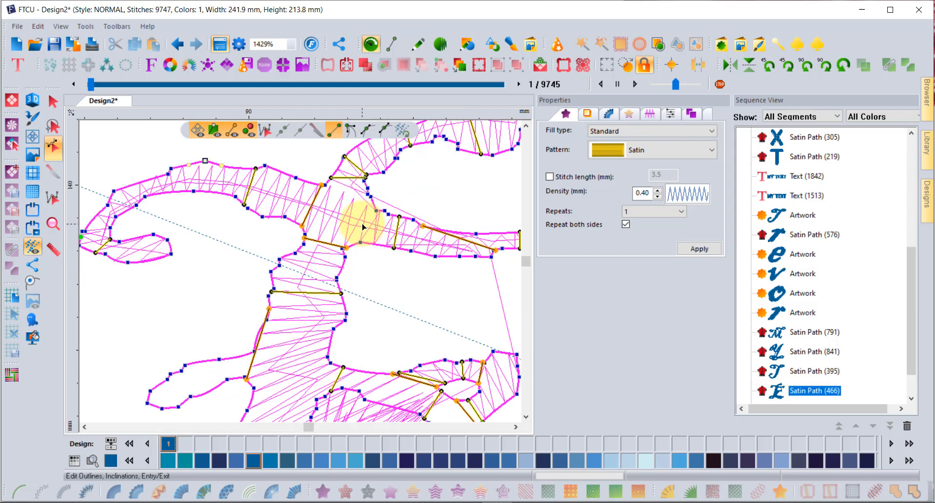
left_click_drag(304, 238, 375, 210)
left_click_drag(347, 248, 356, 243)
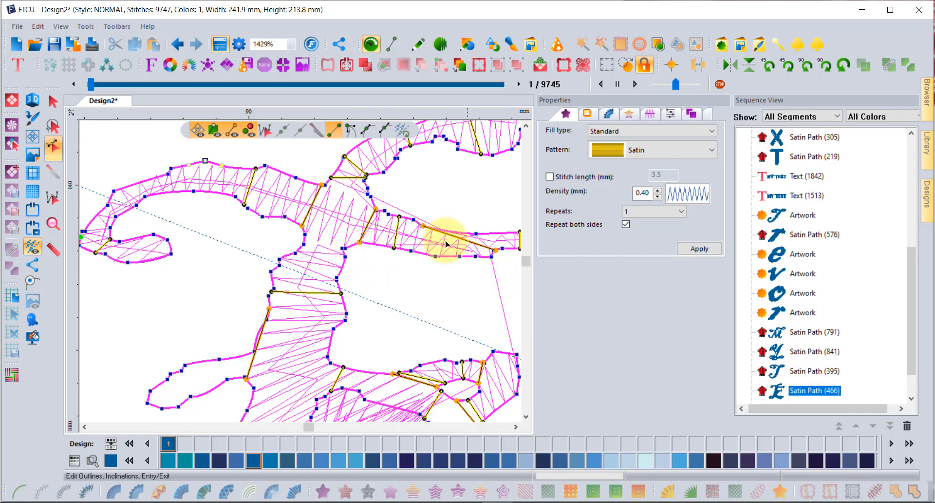
Delete the long slanted split line on the right arm of the E's top bar
left_click(517, 427)
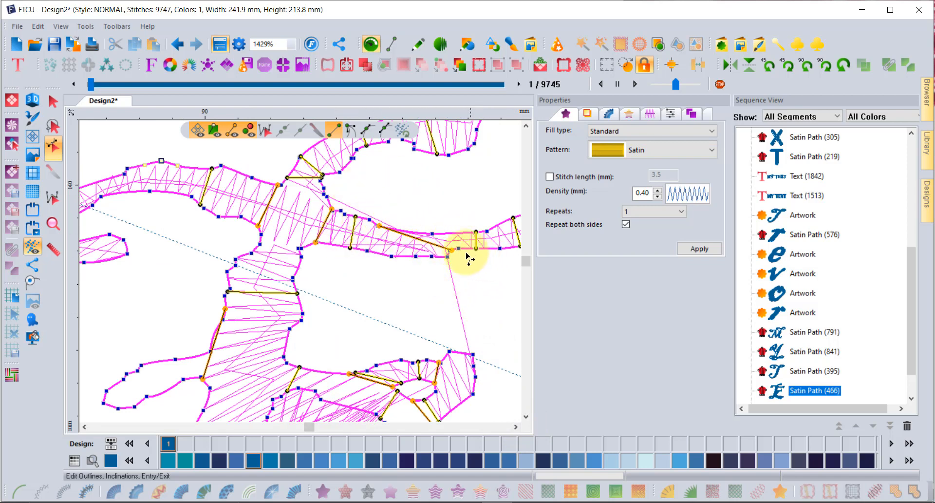
left_click_drag(453, 251, 381, 258)
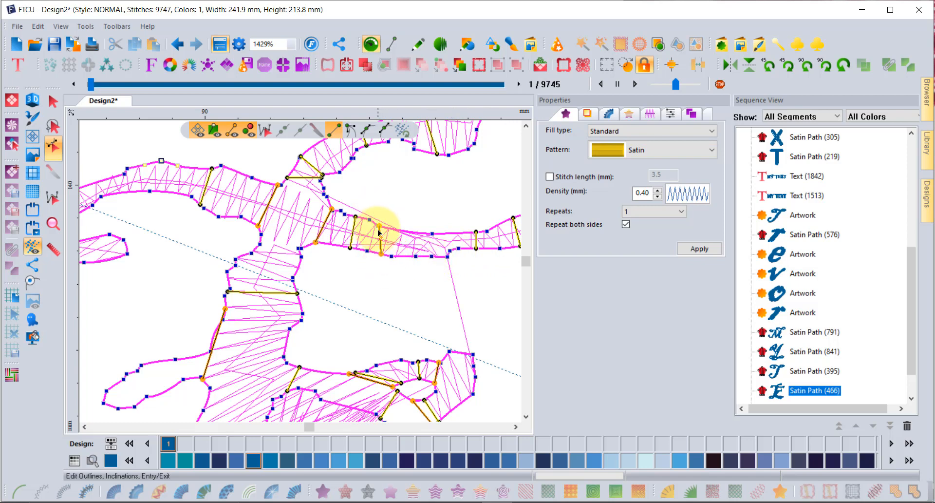
right_click(382, 255)
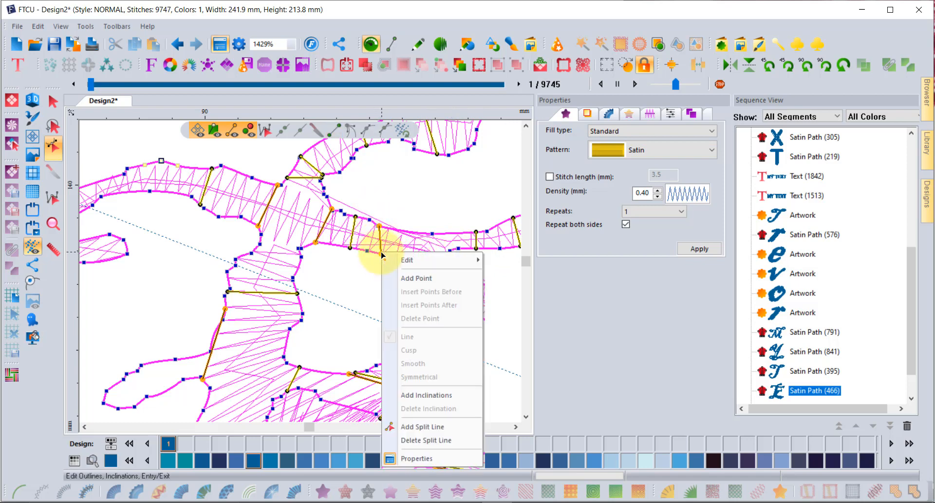
left_click(414, 427)
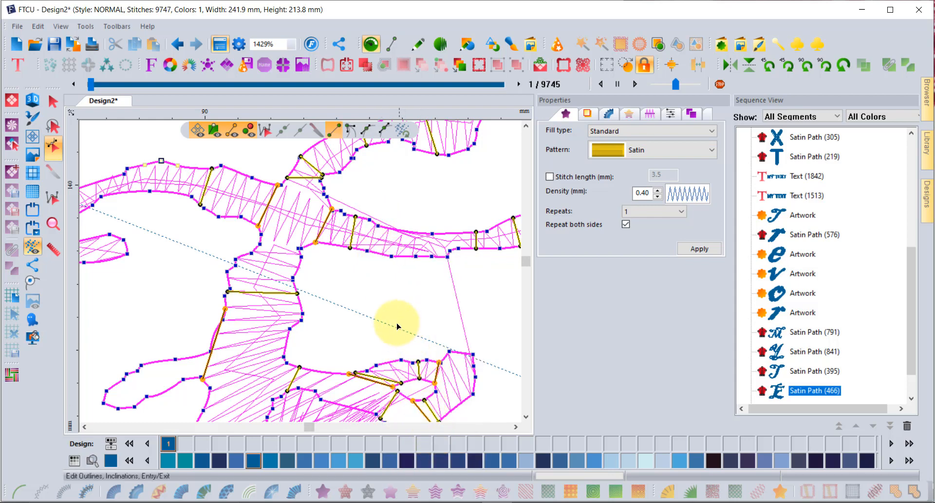
Shift the stem's split line to cut across the base of the E's left middle stroke and regenerate the stitches
left_click(225, 309)
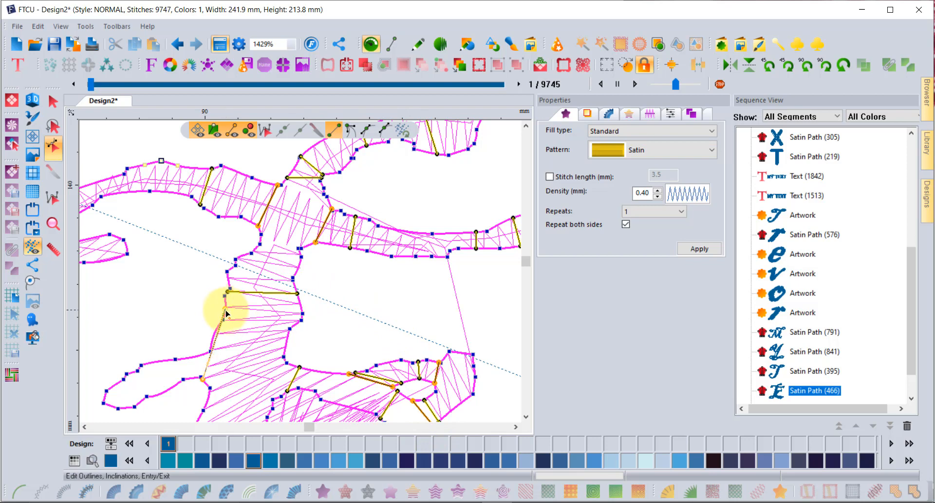
left_click_drag(226, 313, 210, 352)
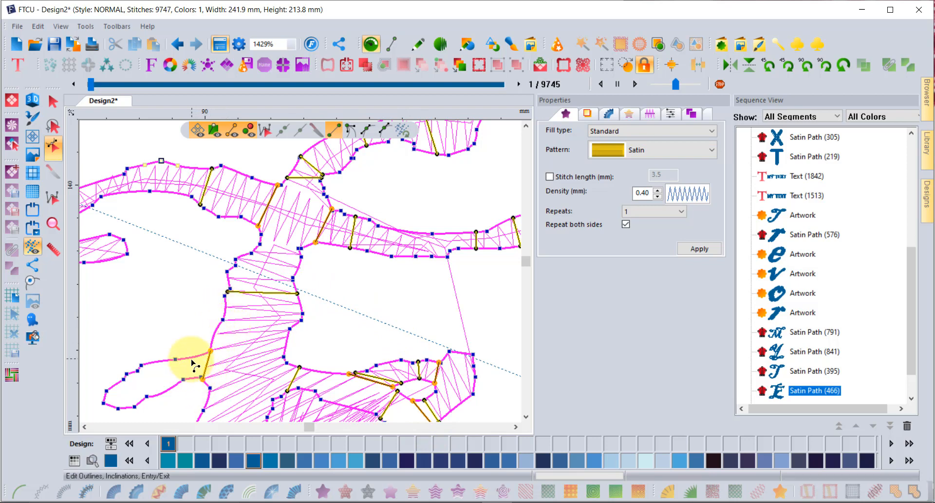
left_click(526, 416)
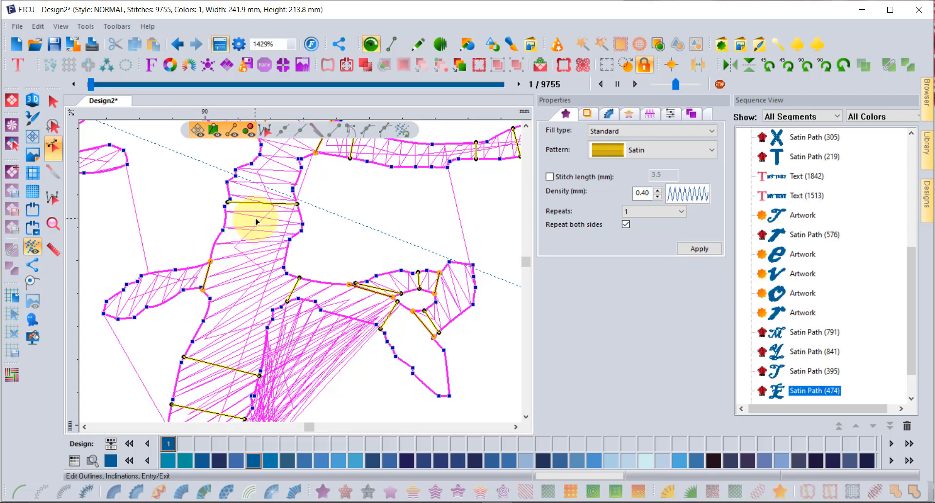
Delete the short split line at the right curl of the E's middle arm
scroll(257, 222, "down", 2)
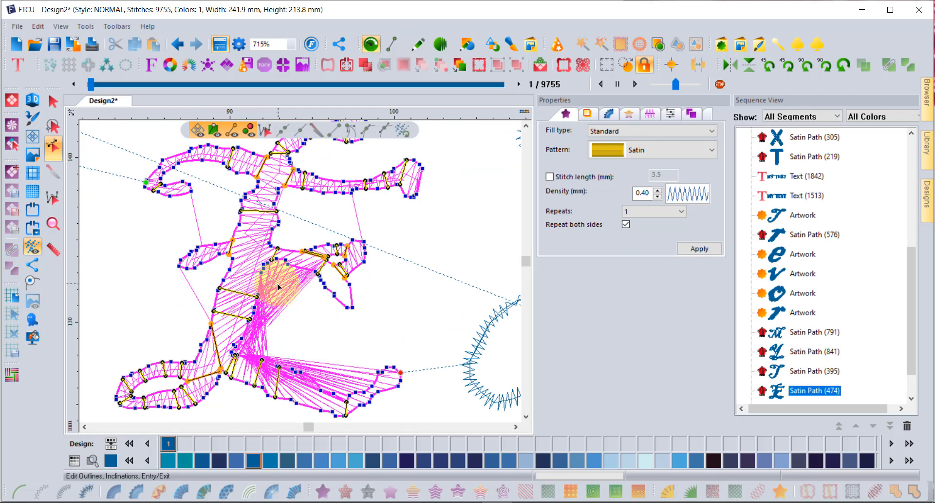
scroll(313, 267, "up", 2)
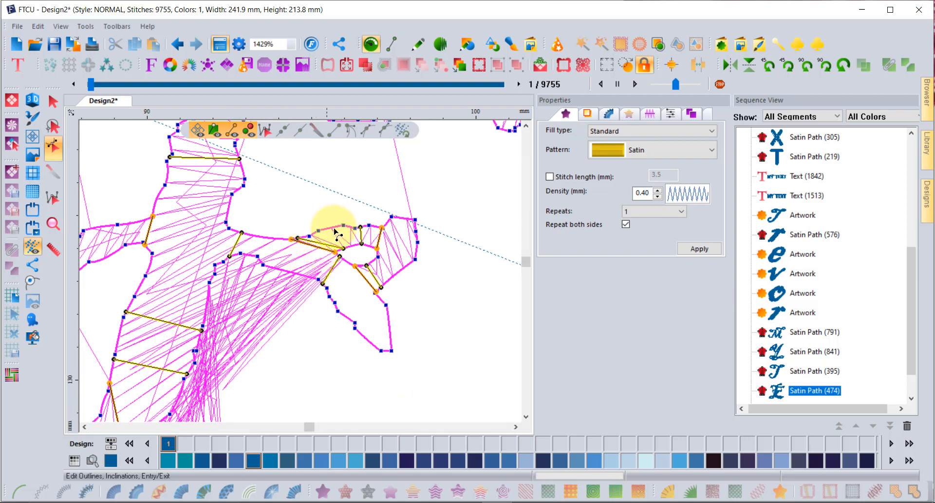
right_click(378, 253)
left_click(422, 384)
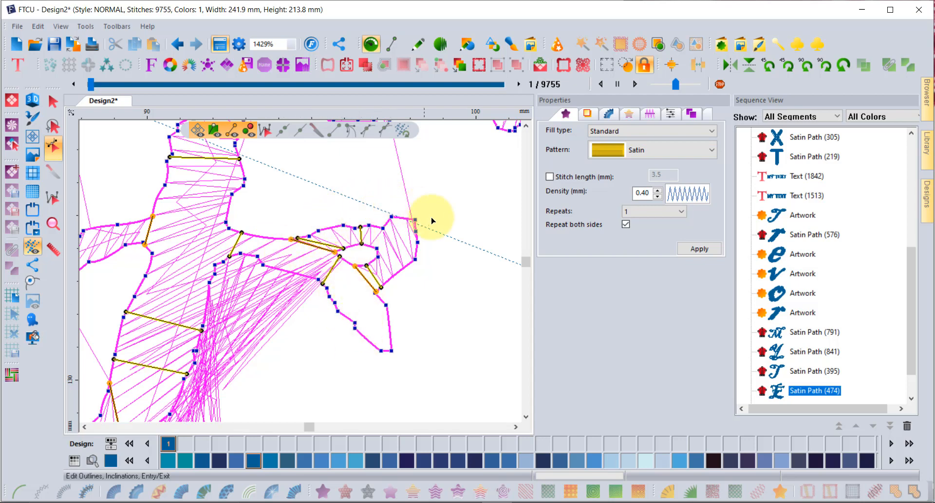
Adjust the inclination at the fork of the E's right middle arm and add inclinations across its upper curl, lower prong and base
left_click_drag(381, 287, 385, 283)
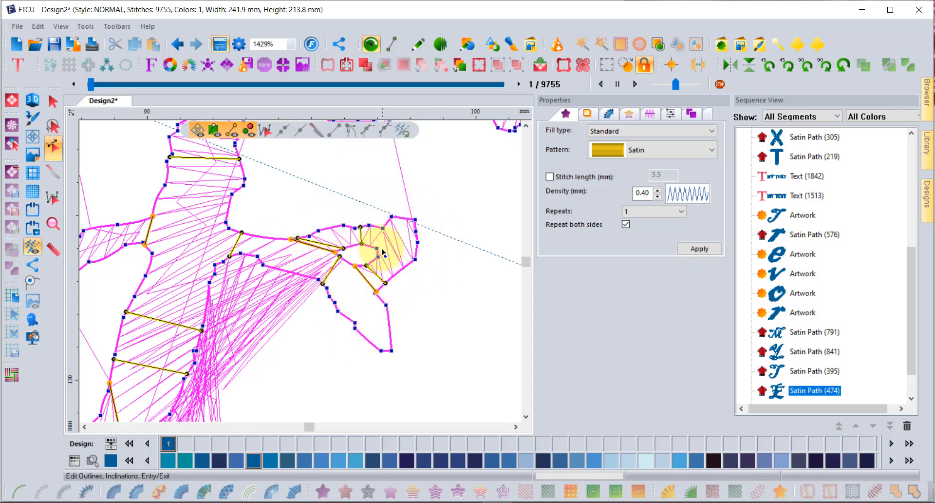
right_click(378, 250)
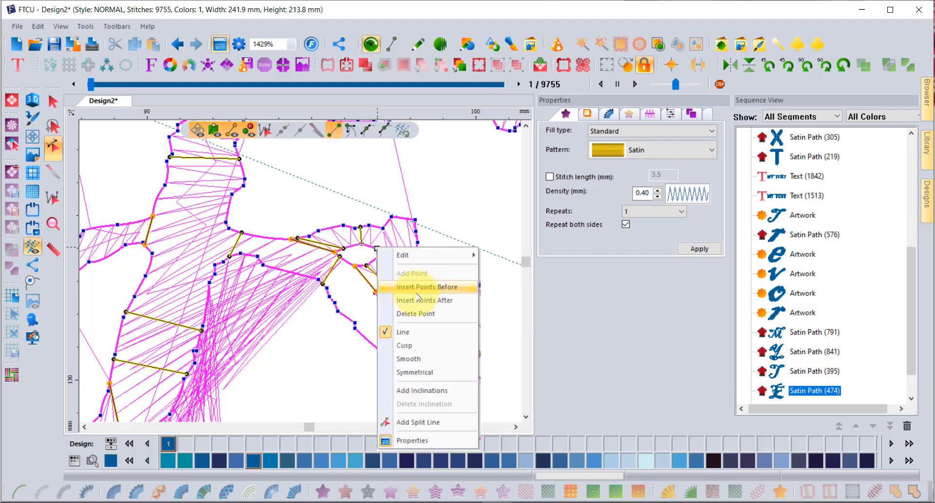
left_click(430, 392)
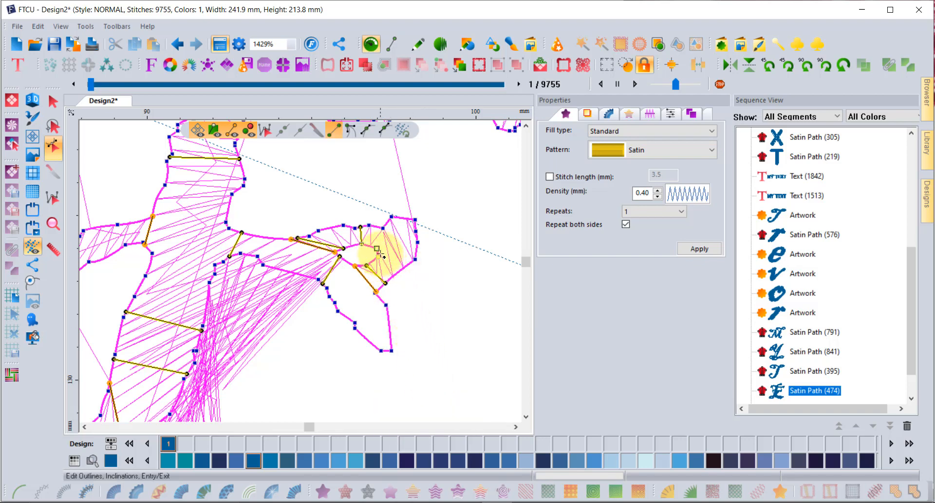
left_click_drag(378, 252, 415, 224)
mouse_move(378, 257)
left_mouse_down()
mouse_move(422, 271)
mouse_move(427, 304)
mouse_move(367, 339)
left_mouse_up()
left_click_drag(275, 238, 268, 266)
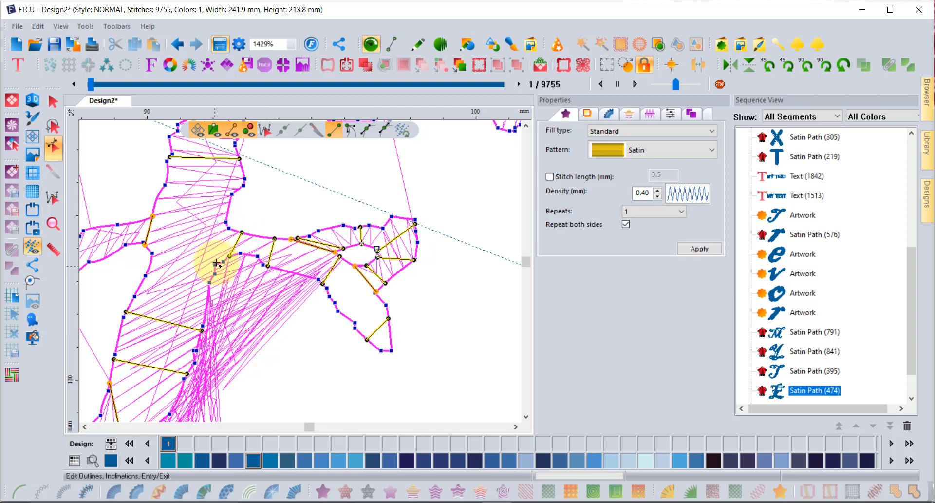
Add a split line where the E's right middle arm meets the stem and regenerate the stitches
right_click(228, 228)
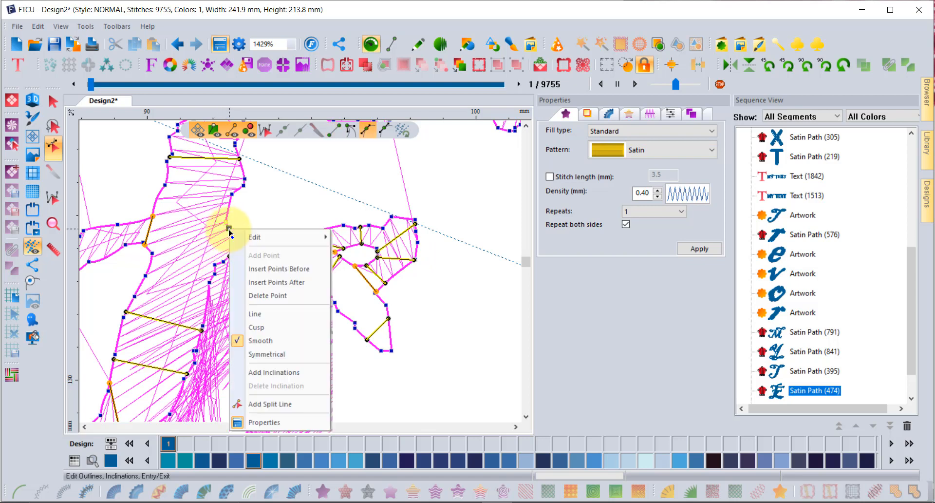
right_click(214, 264)
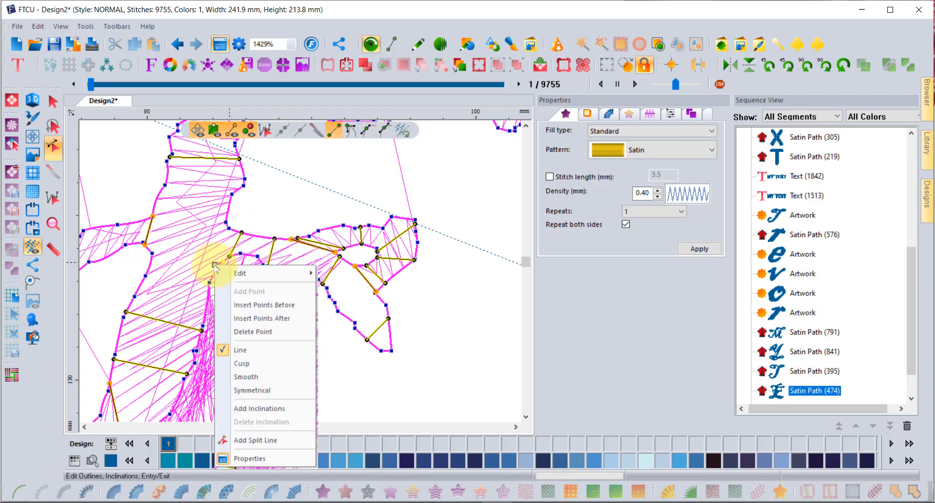
left_click(263, 440)
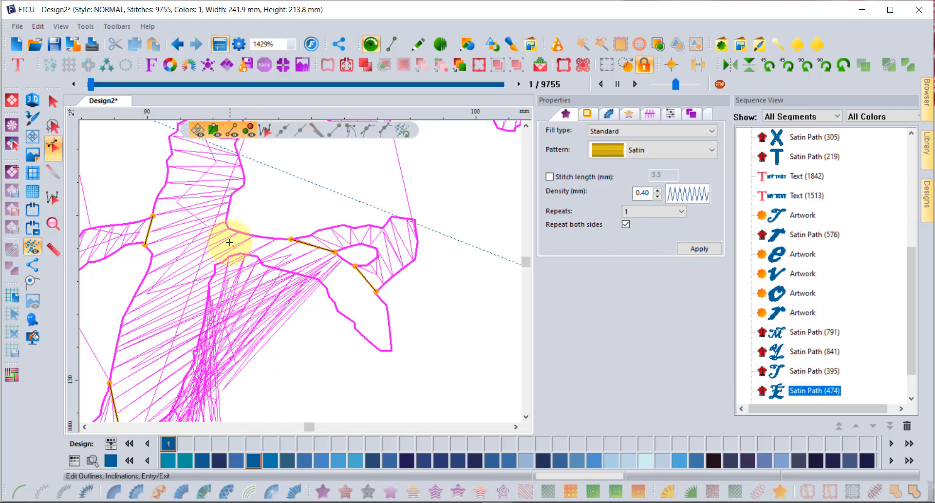
left_click_drag(225, 228, 216, 265)
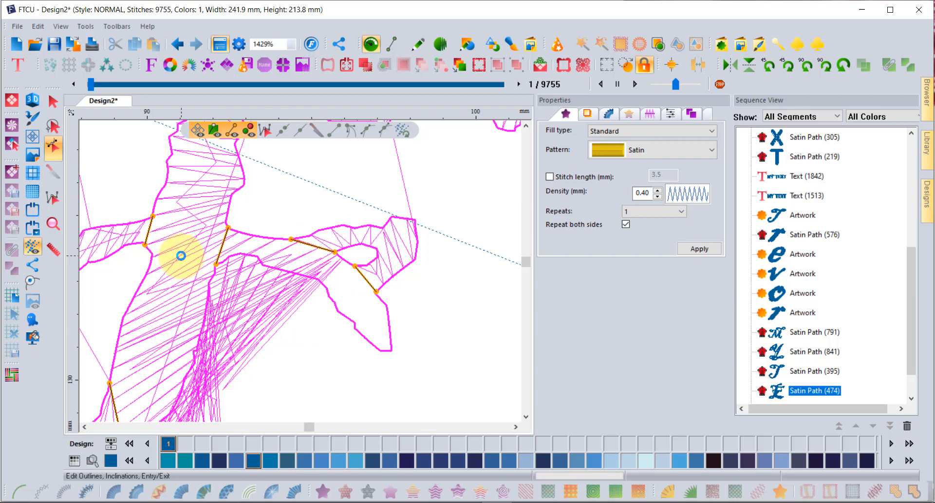
scroll(180, 255, "down", 1)
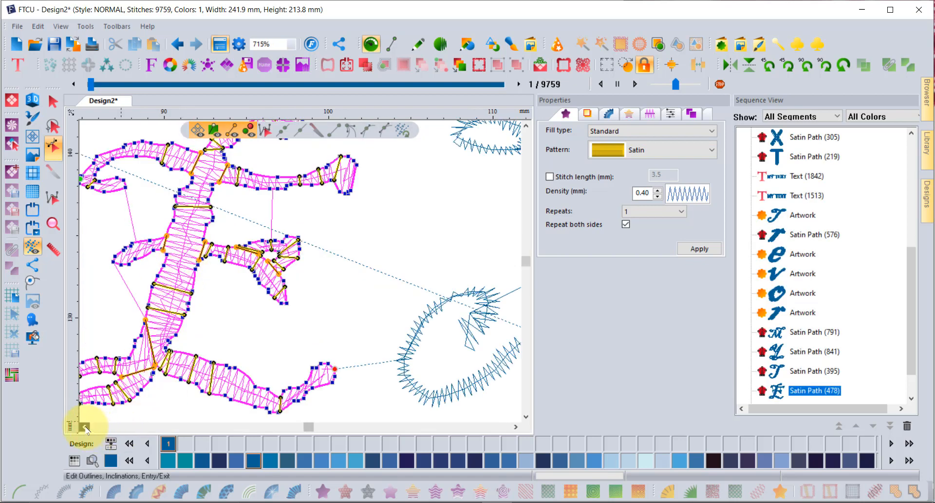
Reposition the two split lines at the stem's foot across the left loop's upper stroke and the right foot's base, and regenerate the stitches
left_click(85, 428)
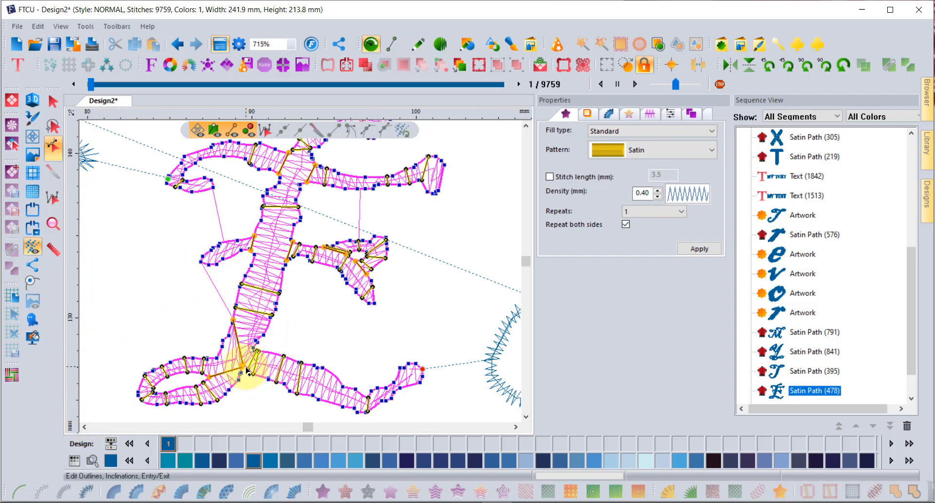
scroll(247, 371, "up", 1)
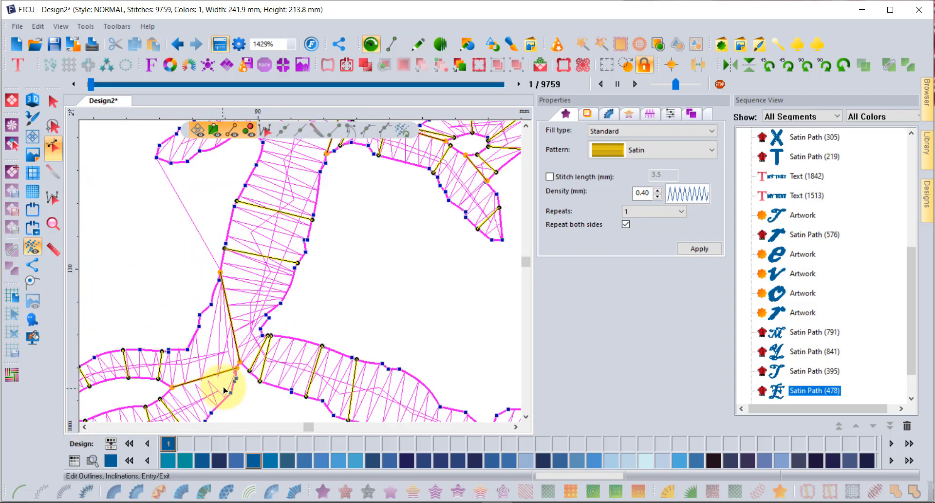
left_click_drag(238, 371, 188, 351)
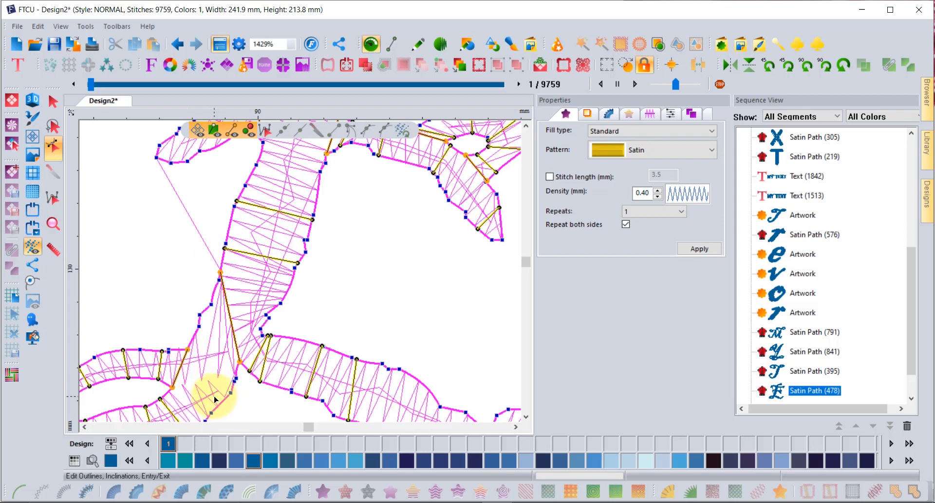
left_click_drag(220, 274, 255, 329)
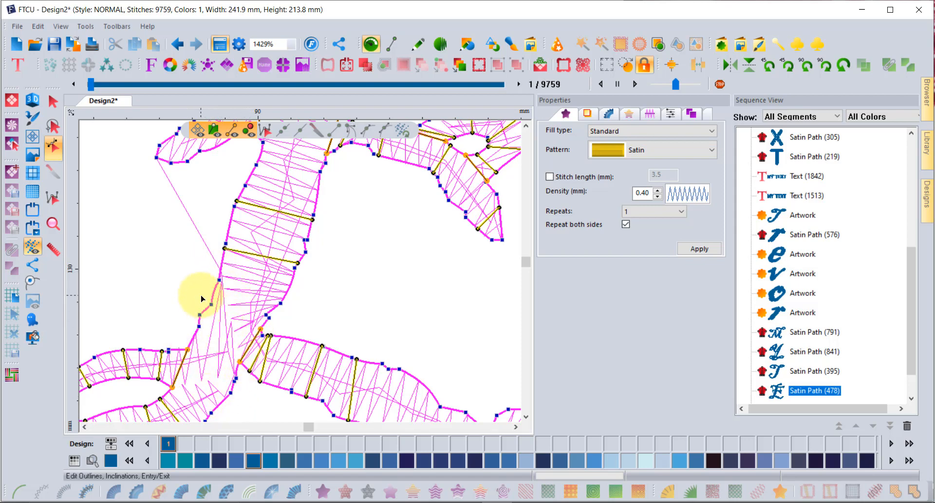
left_click(526, 416)
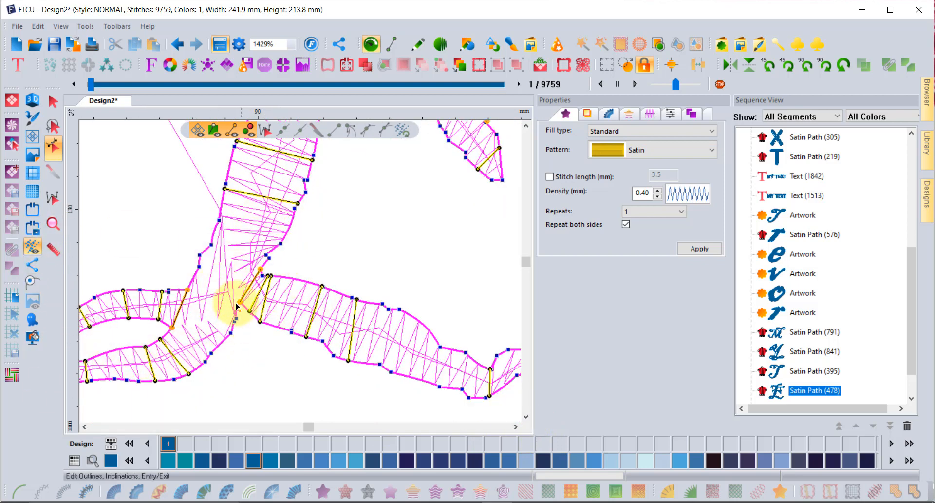
left_click(223, 265)
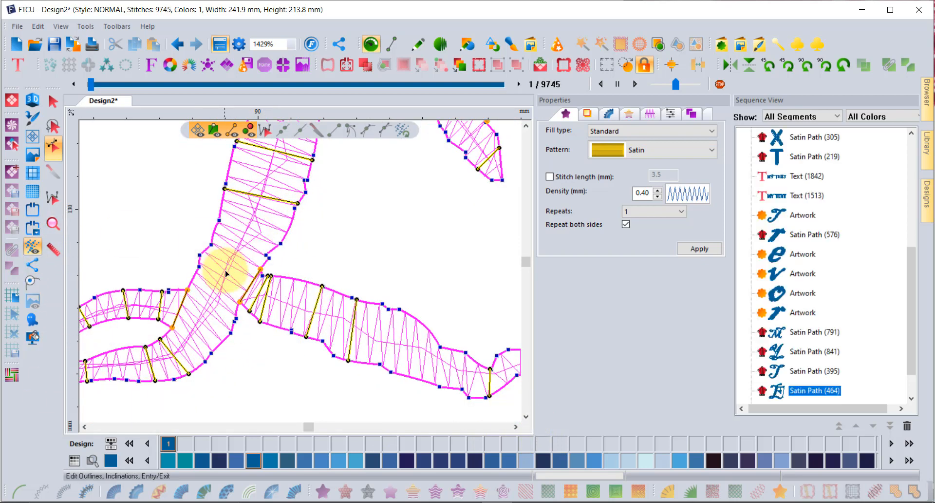
Add an inclination across the E's left middle stroke and regenerate the stitches
scroll(229, 276, "down", 2)
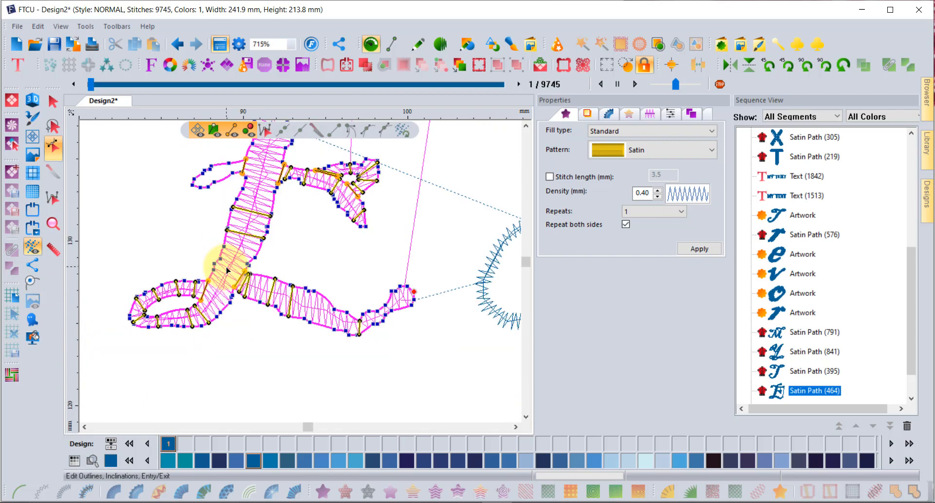
left_click(526, 126)
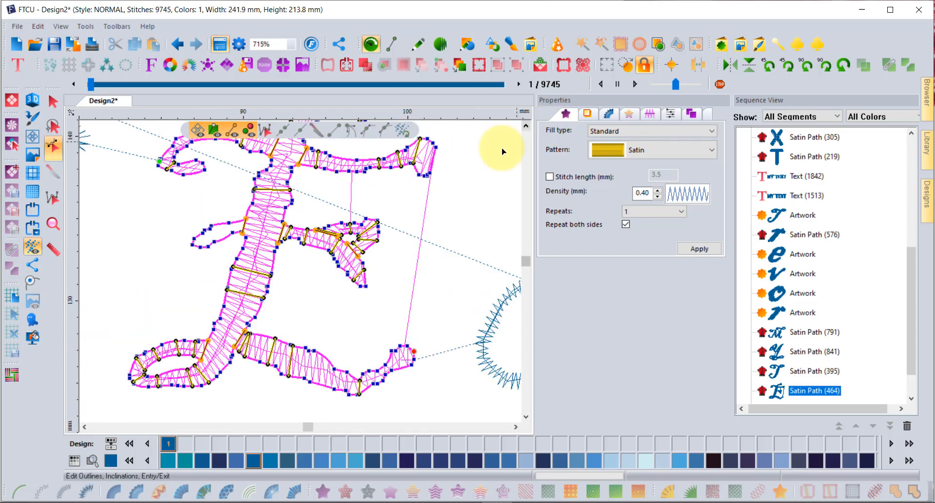
left_click(526, 126)
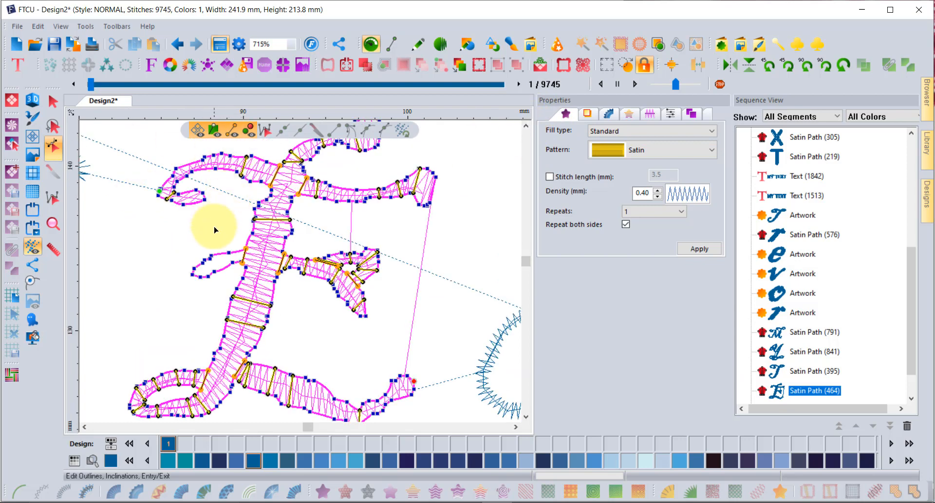
scroll(216, 277, "up", 1)
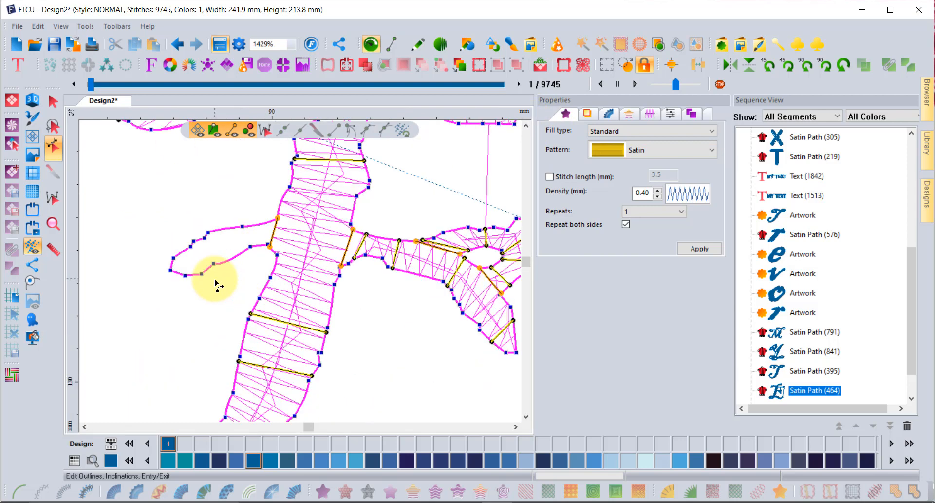
right_click(216, 232)
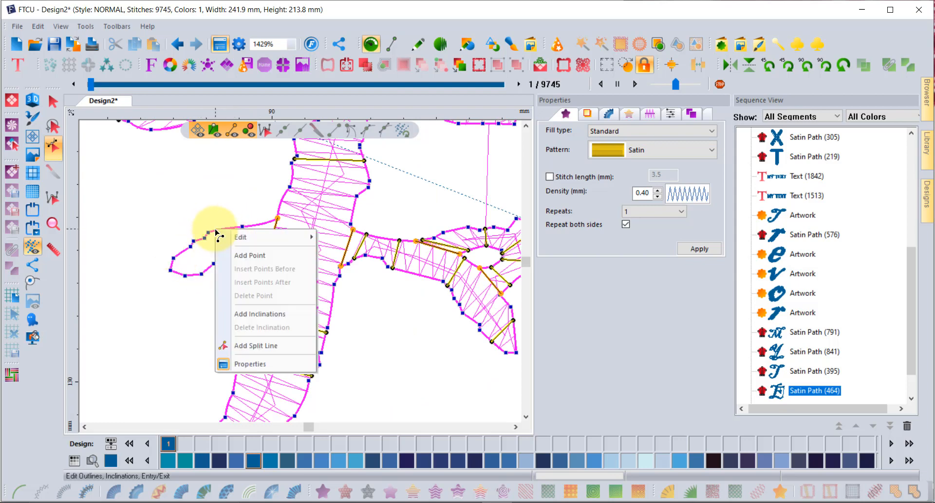
left_click(260, 313)
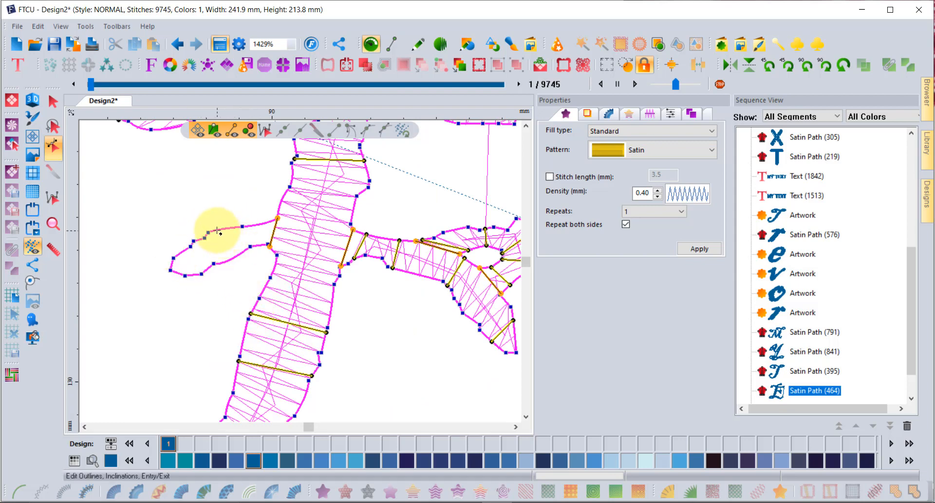
left_click_drag(217, 230, 225, 262)
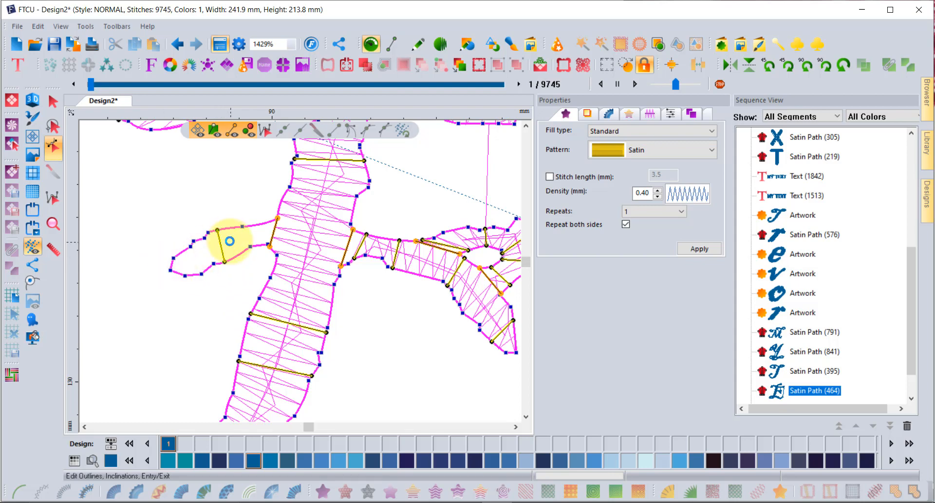
left_click(229, 241)
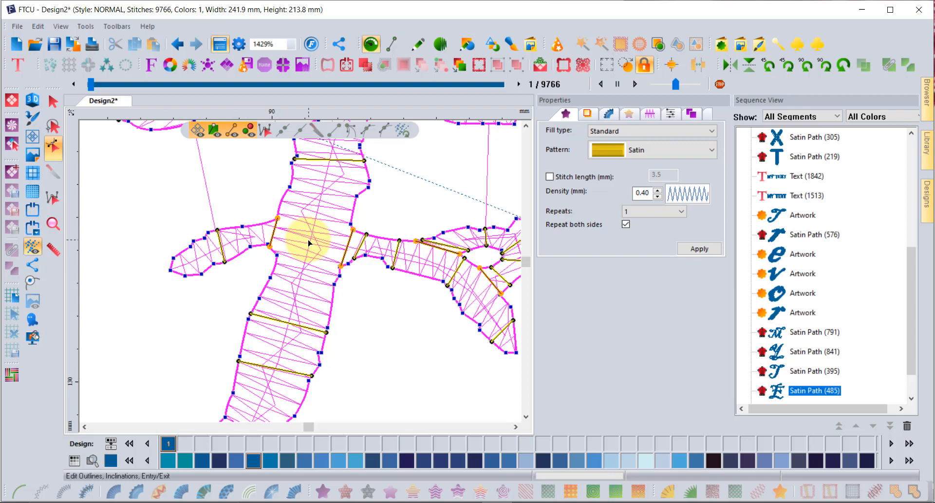
Leave outline editing of the E and deselect the letter
scroll(309, 251, "down", 1)
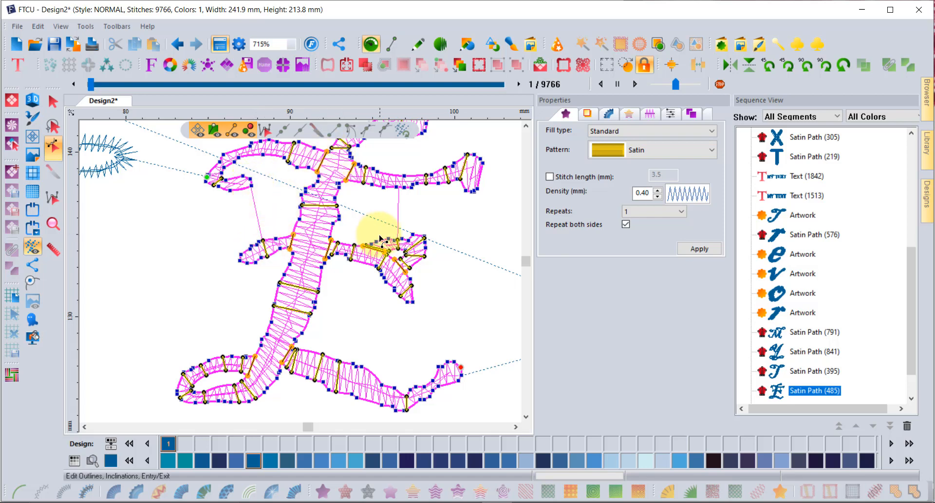
scroll(379, 240, "down", 1)
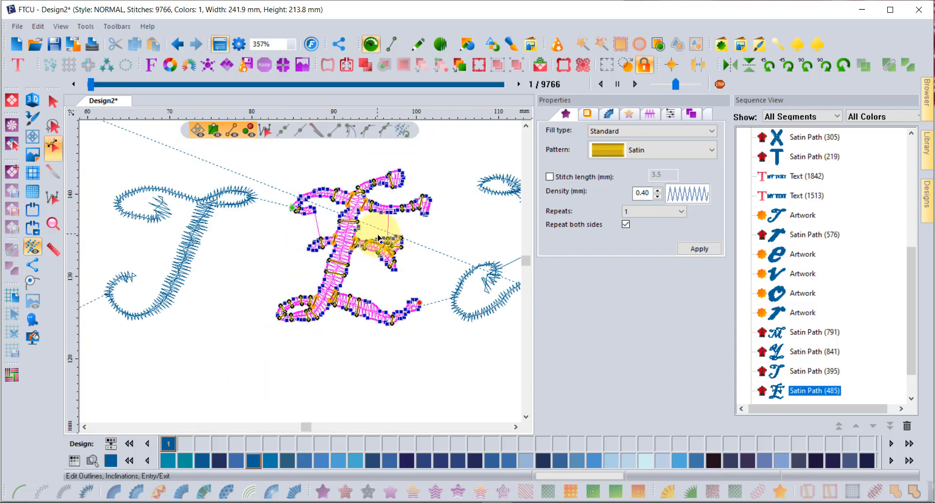
left_click(53, 104)
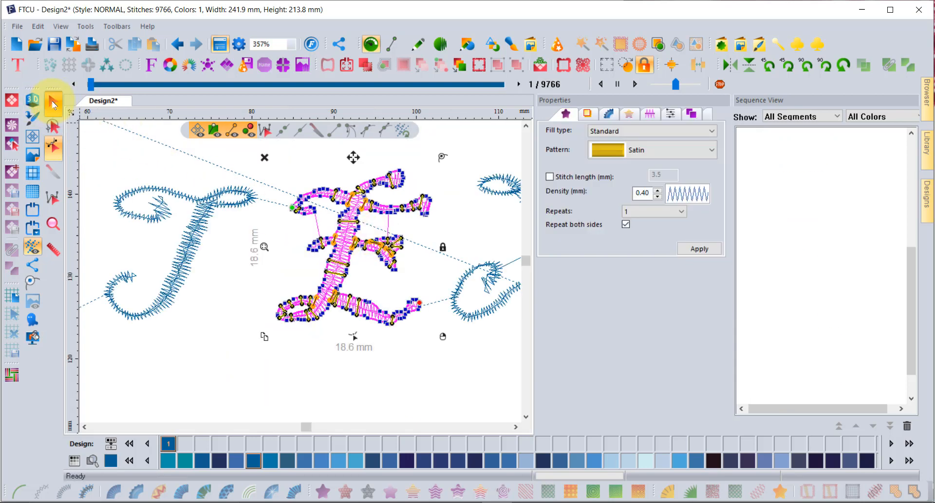
left_click(465, 138)
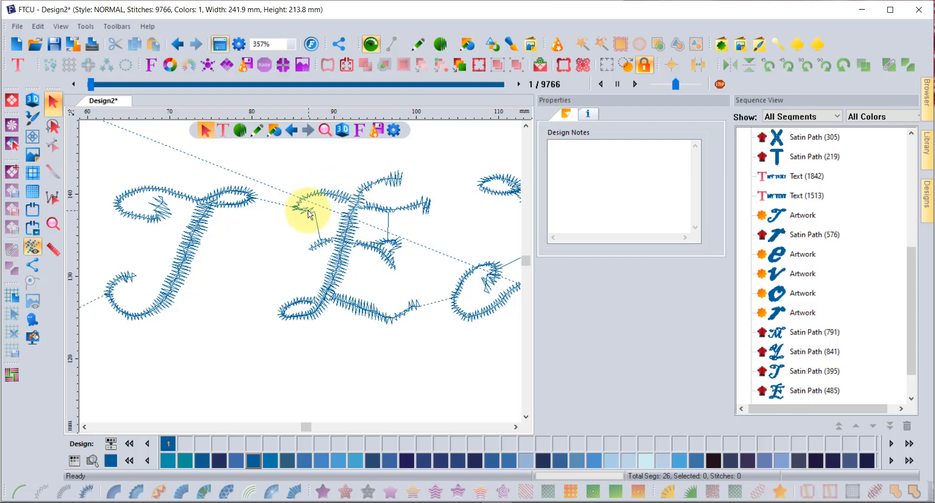
Apply absolute pull compensation of 0.2 mm to the letter E
left_click(346, 202)
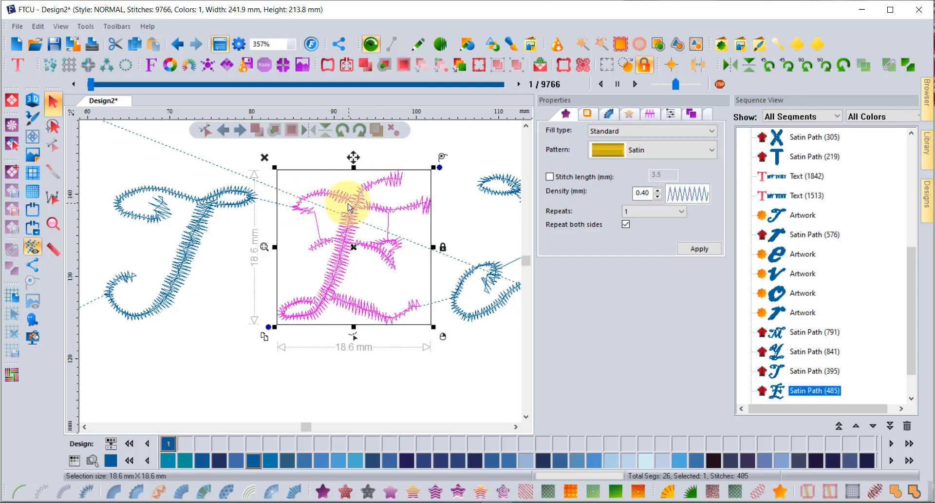
left_click(648, 114)
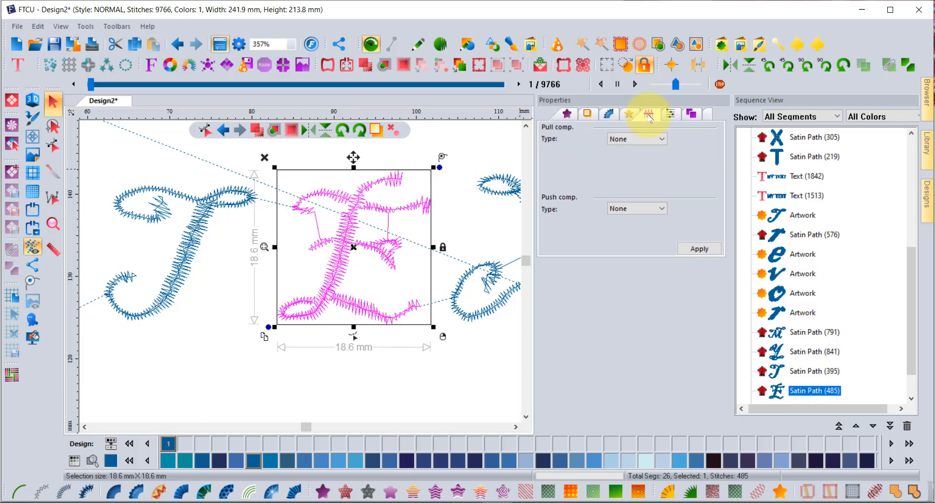
left_click(626, 140)
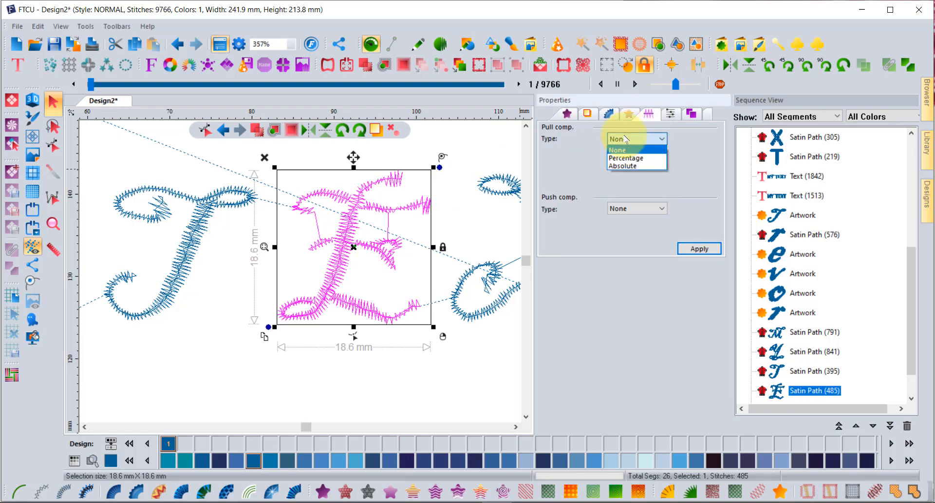
left_click(628, 166)
left_click(622, 154)
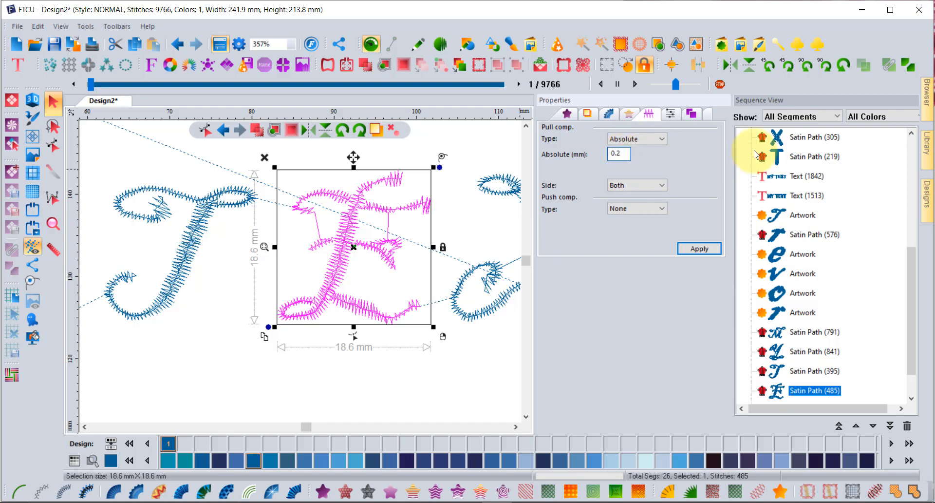
left_click(704, 249)
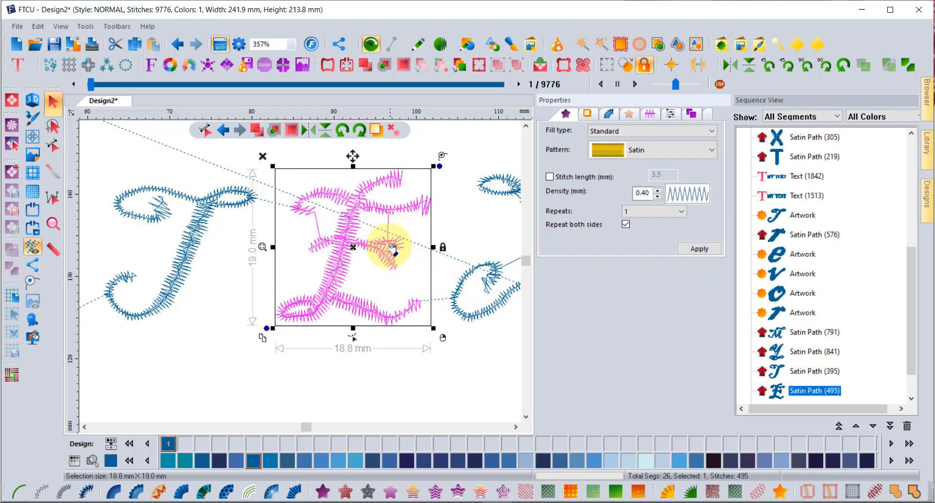
Deselect the E and compare the edited script lettering with the other text samples in the design
left_click(383, 385)
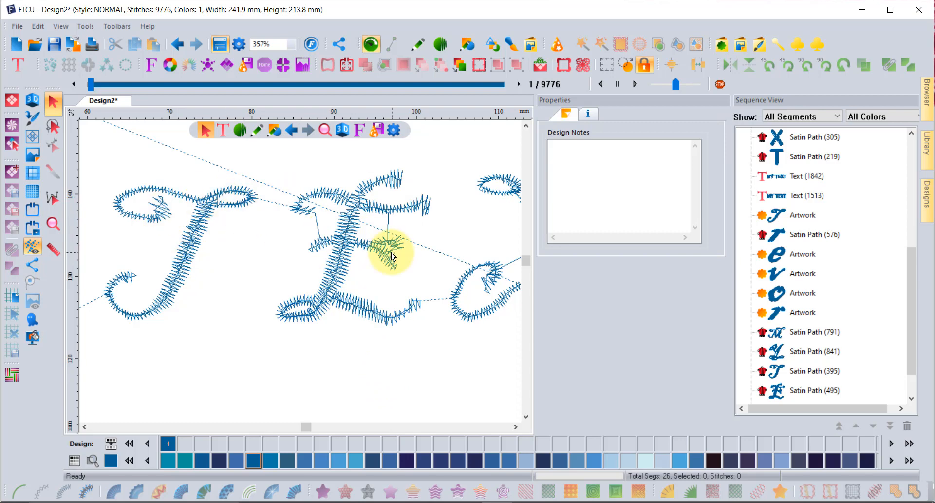
scroll(386, 252, "down", 2)
scroll(392, 255, "down", 1)
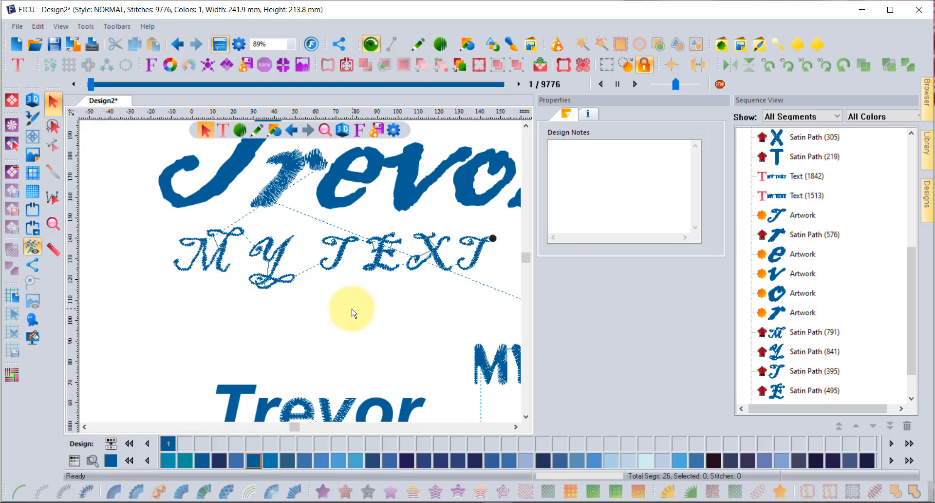
scroll(363, 319, "down", 3)
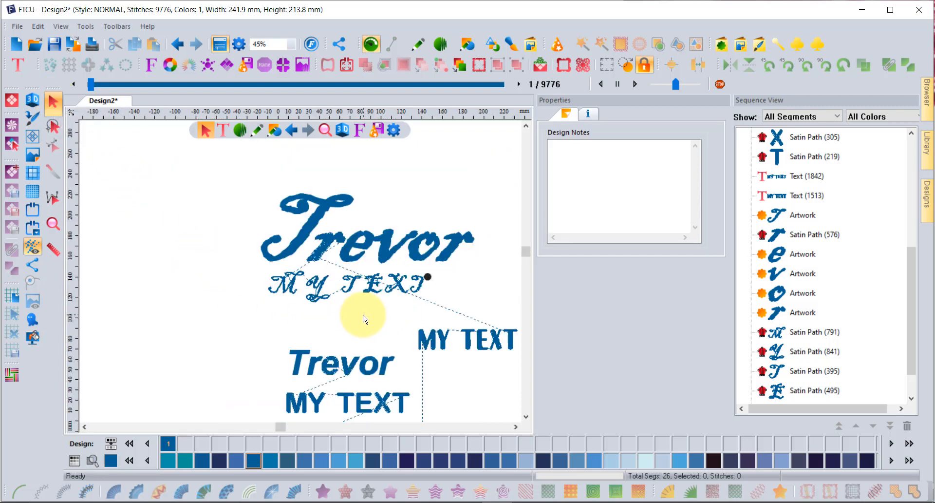
Add a new MY TEXT object above the large Trevor lettering and switch it from a TrueType font to the embroidery font Ana
left_click(21, 63)
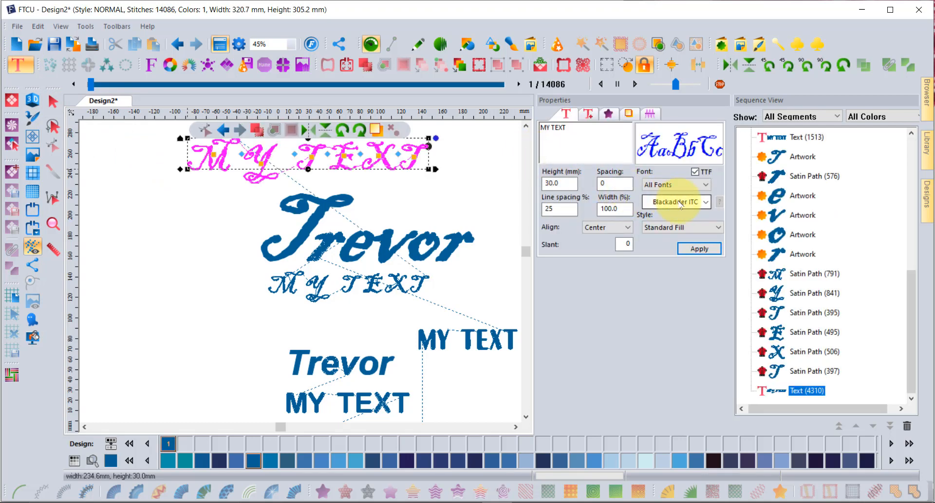
left_click(695, 171)
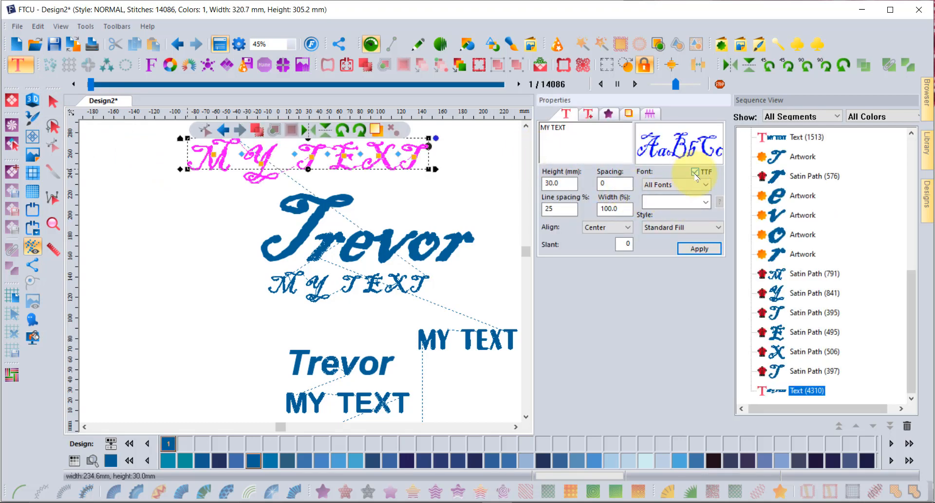
left_click(700, 248)
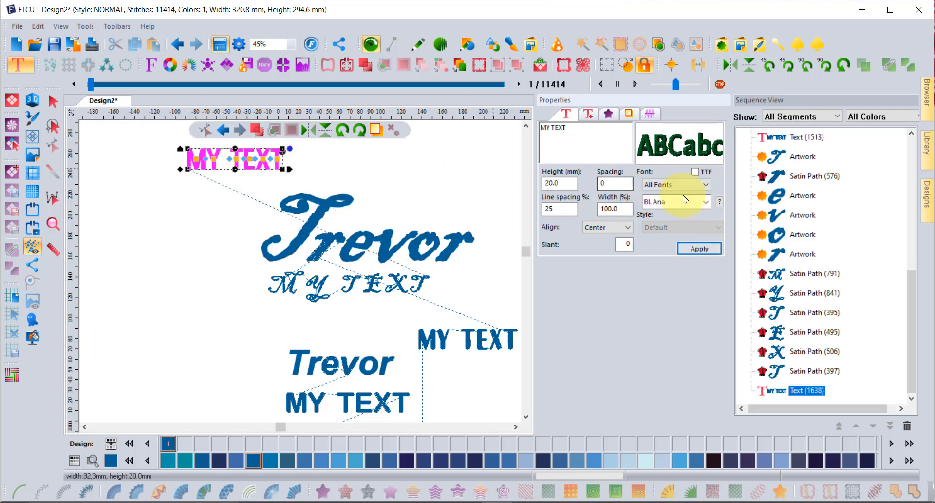
Switch the new MY TEXT object back to TrueType fonts and apply the Broadway font to it
left_click(694, 171)
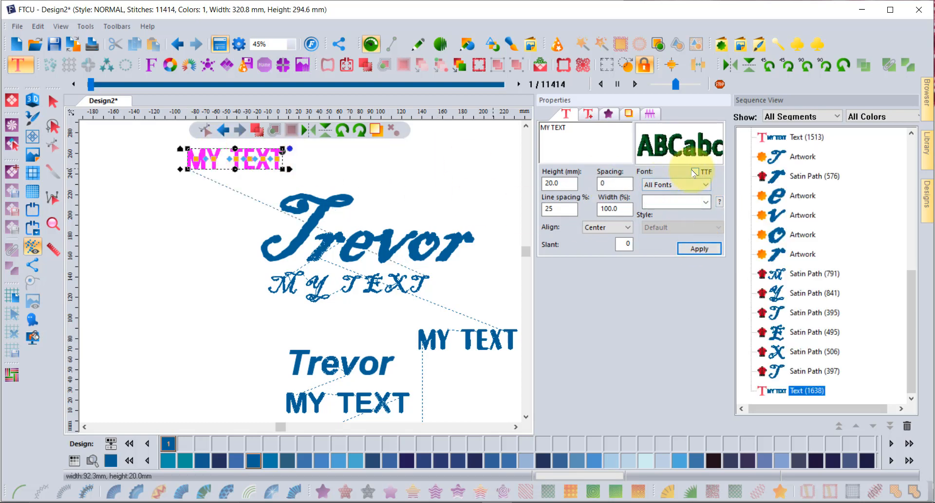
left_click(677, 202)
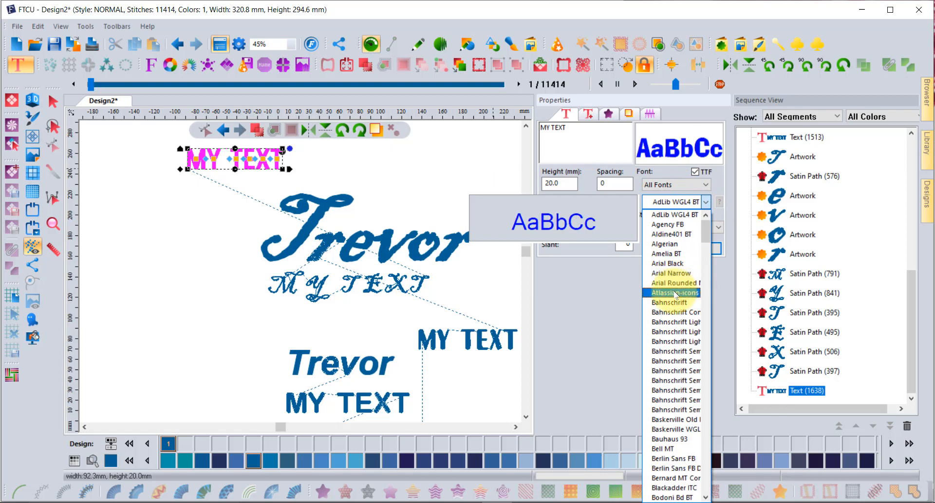
scroll(676, 294, "down", 2)
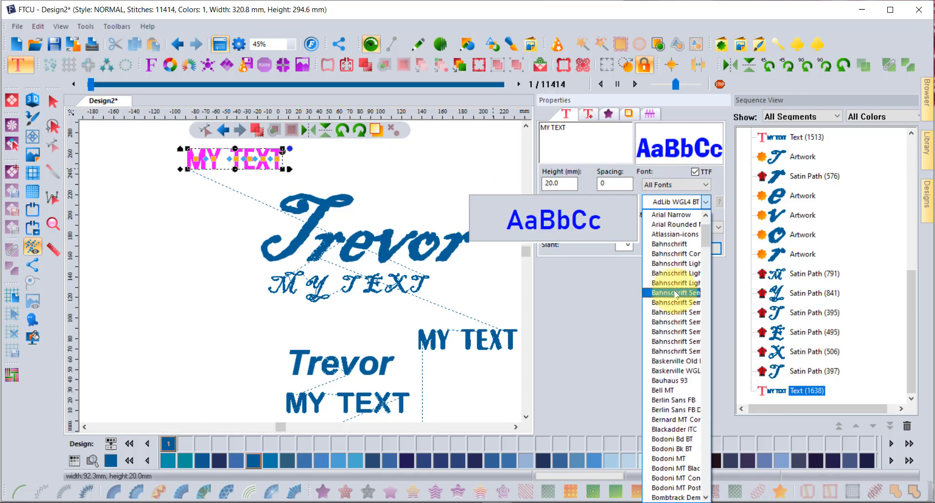
scroll(676, 294, "down", 1)
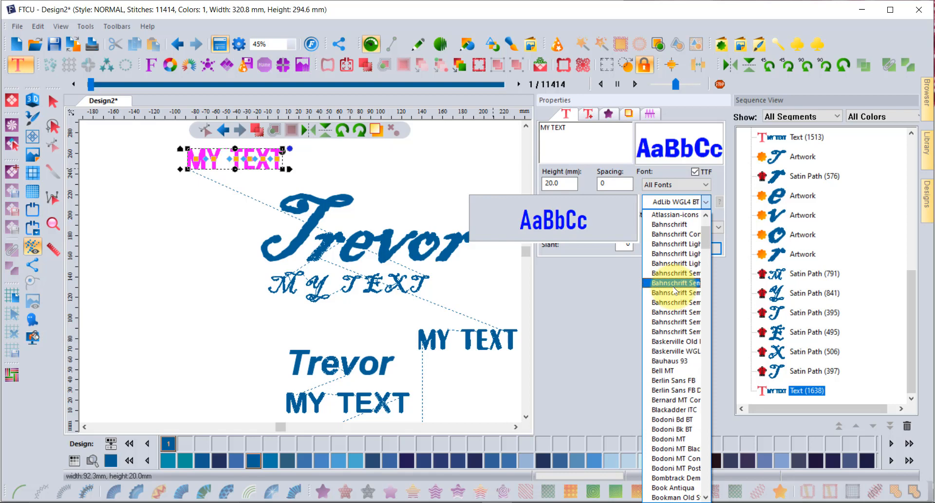
scroll(675, 291, "down", 1)
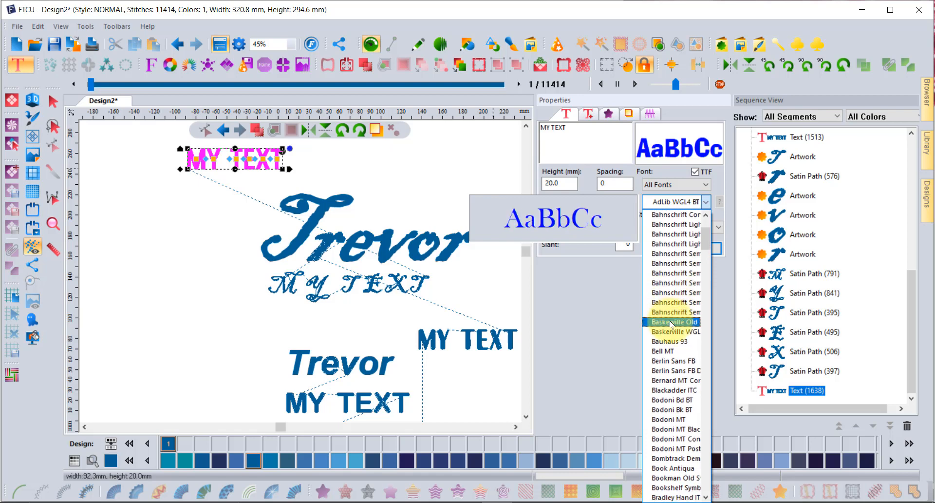
scroll(674, 336, "down", 2)
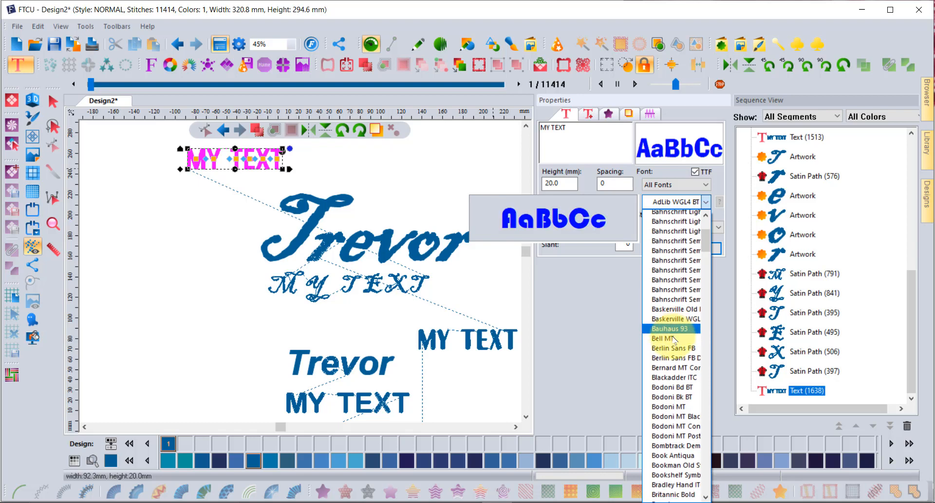
scroll(674, 341, "down", 5)
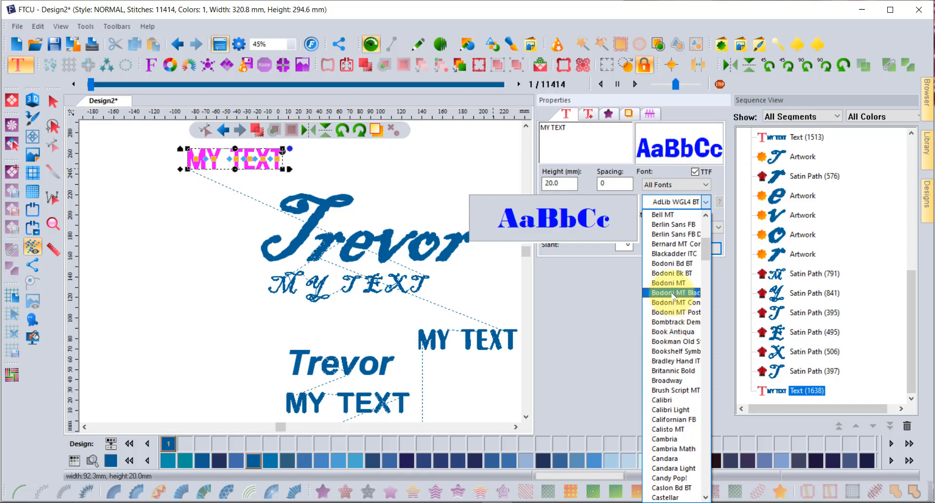
scroll(674, 305, "down", 1)
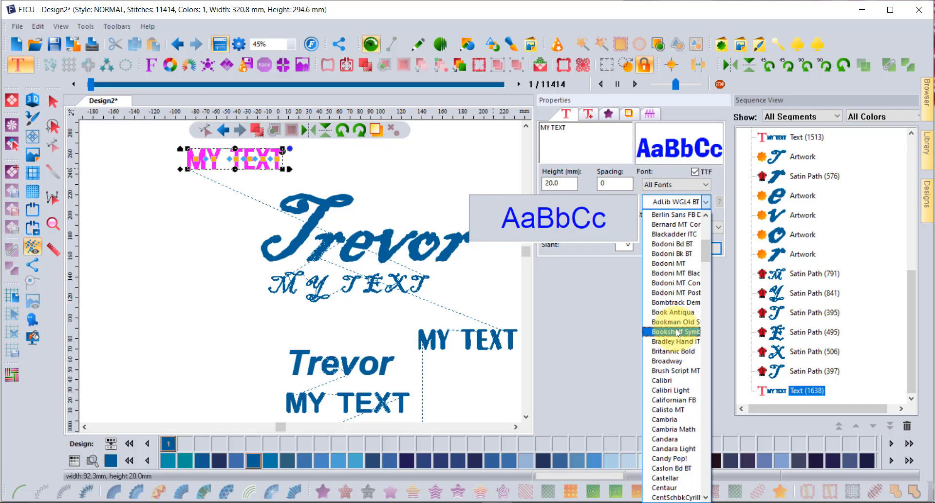
scroll(678, 332, "down", 2)
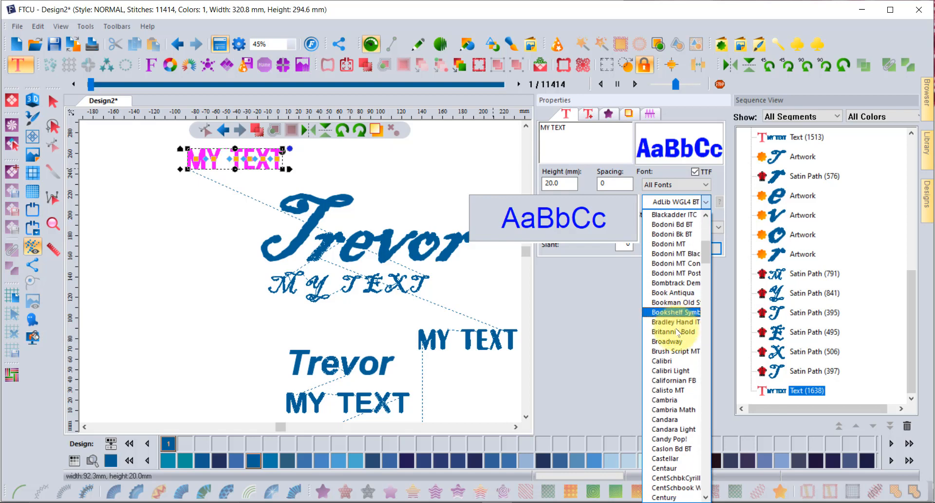
scroll(677, 332, "down", 2)
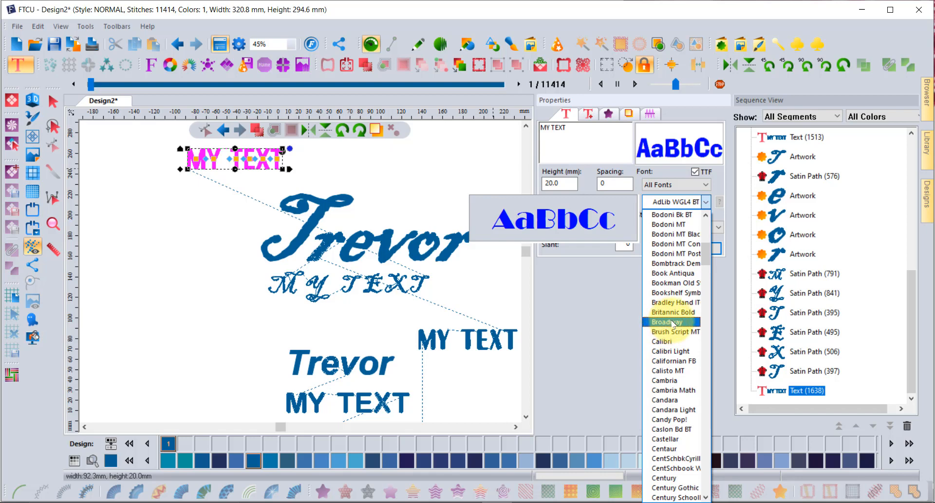
left_click(674, 323)
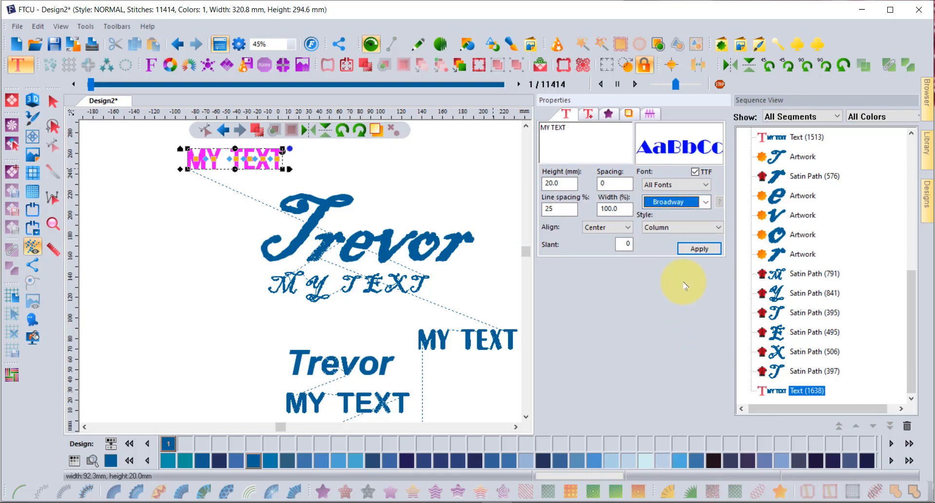
left_click(700, 248)
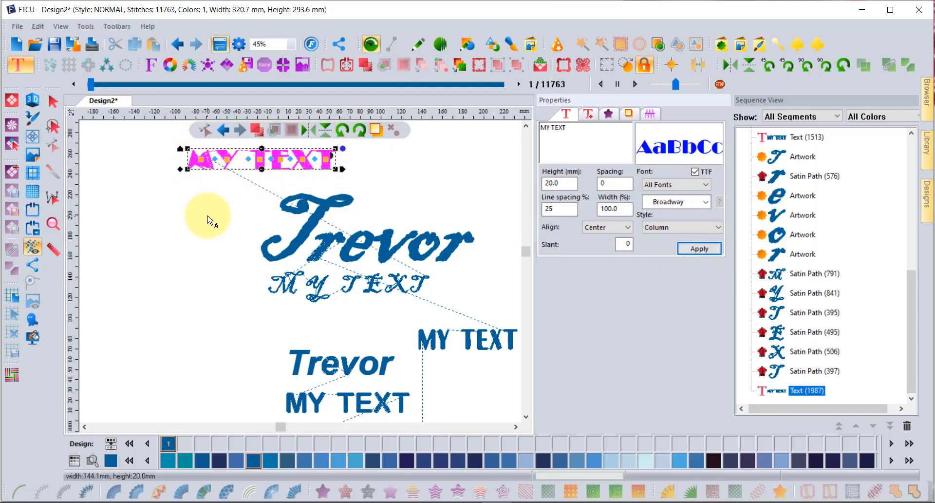
Break up the Broadway MY TEXT object into separate letters
left_click(53, 104)
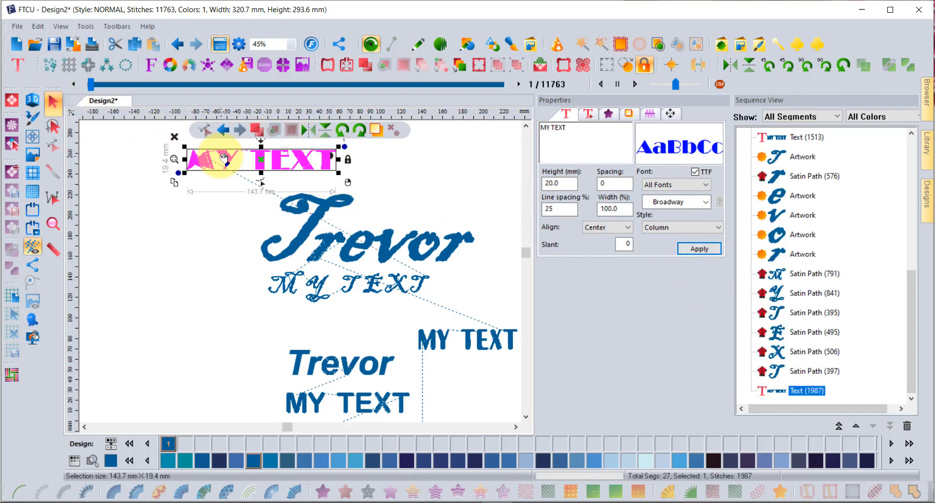
scroll(189, 155, "up", 3)
scroll(167, 149, "up", 2)
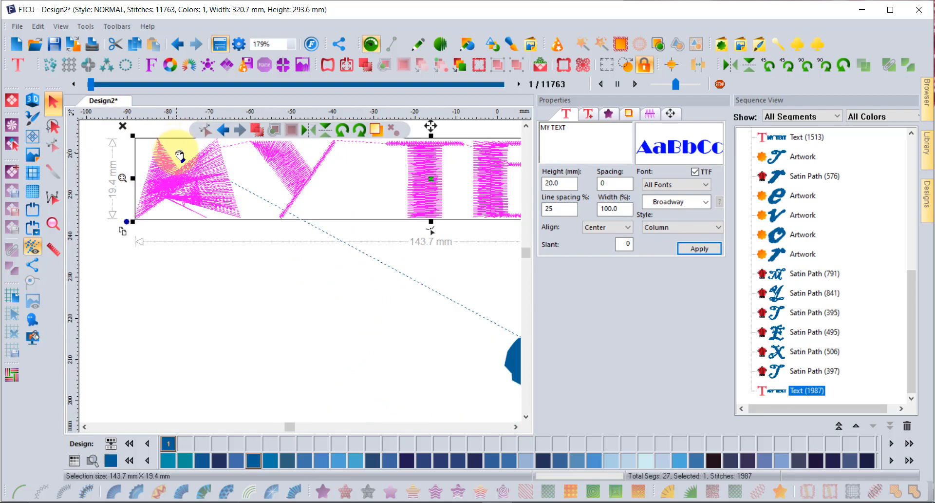
right_click(215, 168)
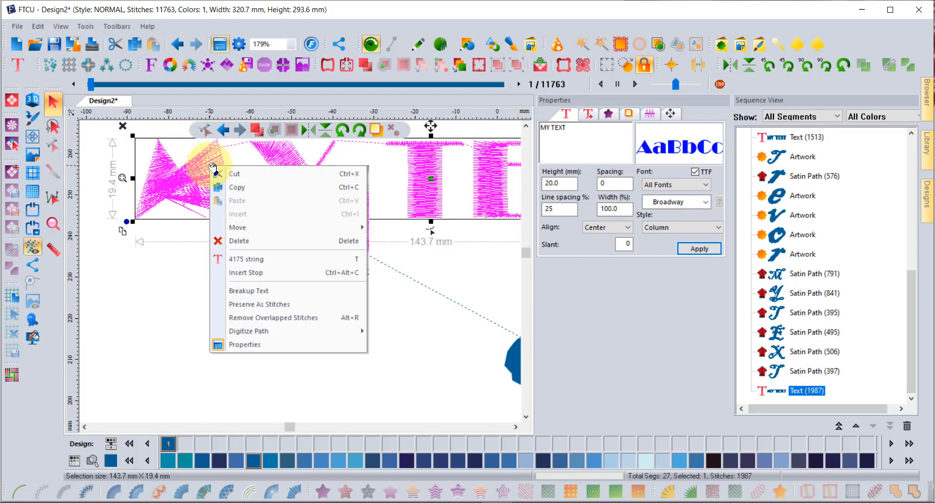
left_click(275, 290)
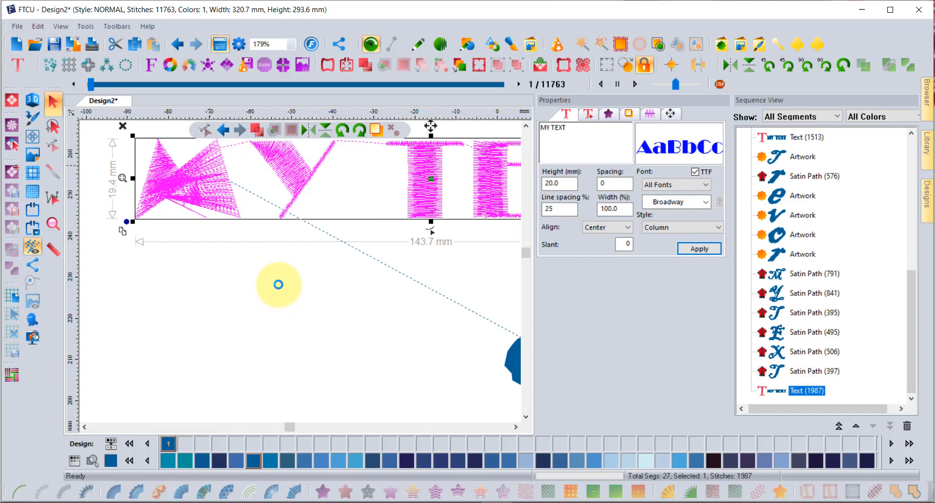
Select the Broadway letter M and open its outlines and inclinations for editing
left_click(157, 154)
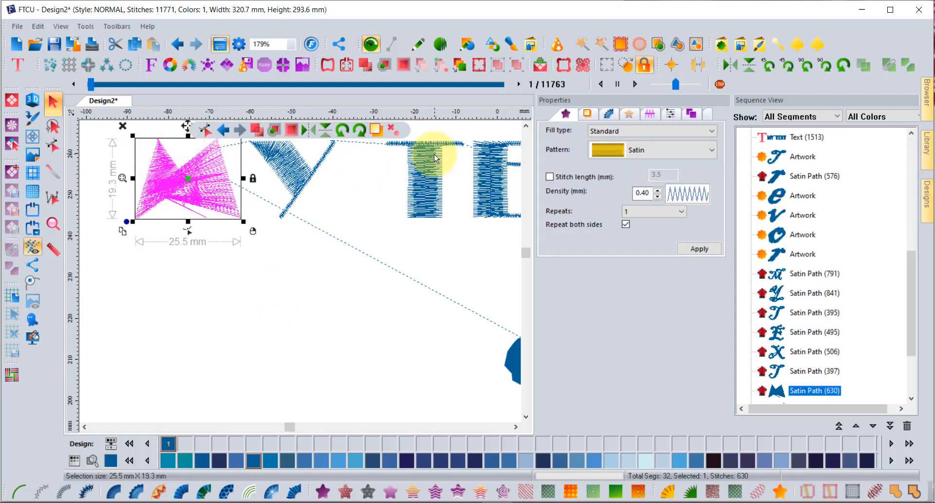
left_click(526, 126)
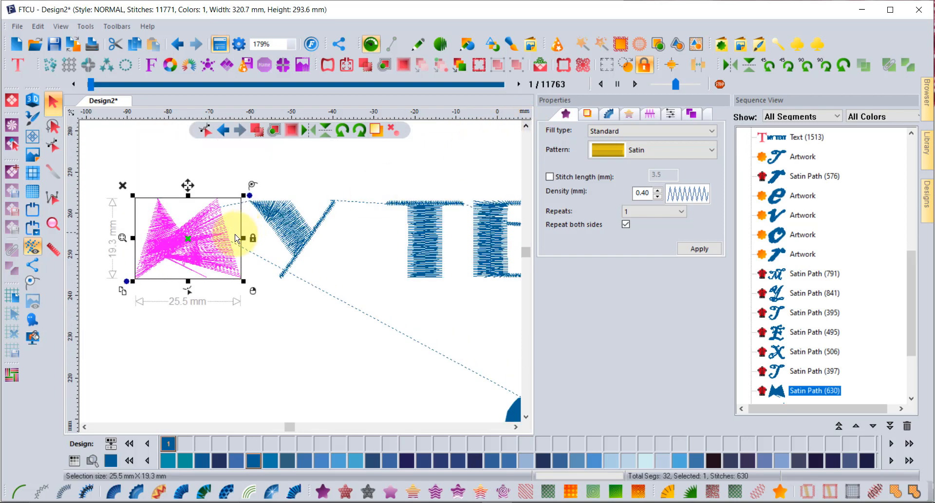
left_click(54, 147)
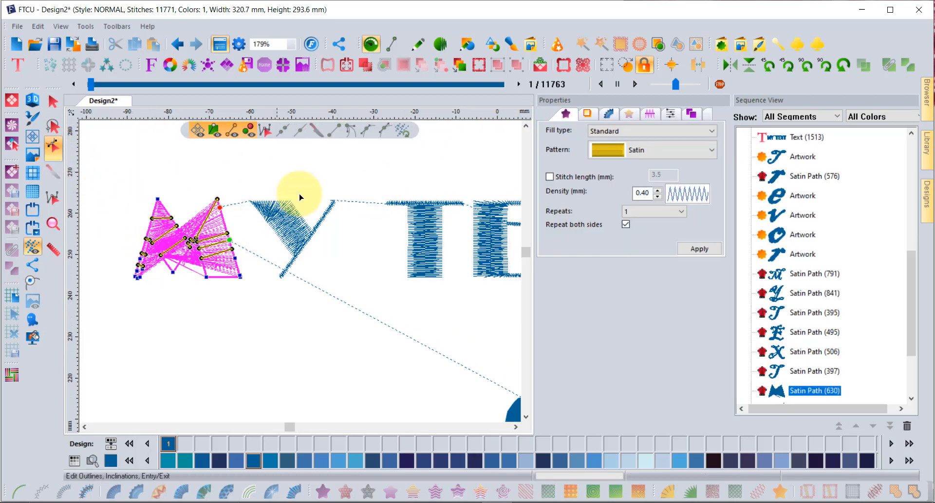
scroll(207, 271, "up", 2)
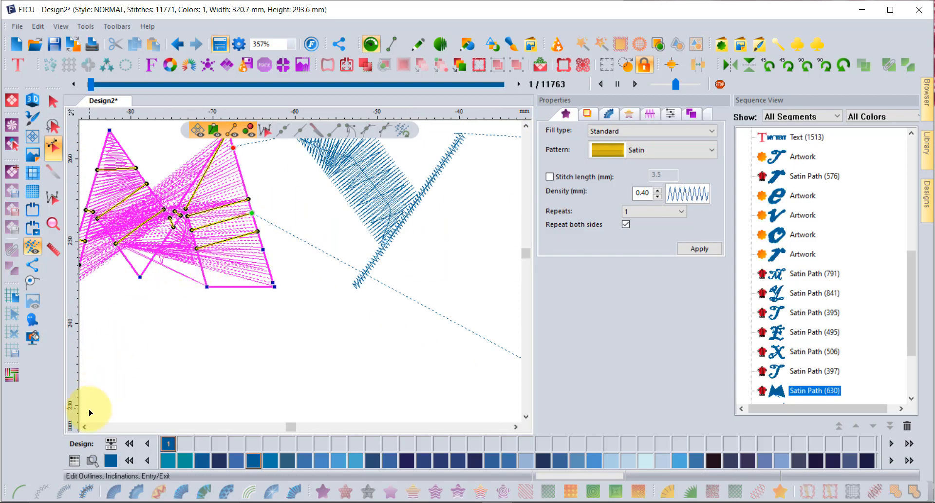
left_click(84, 426)
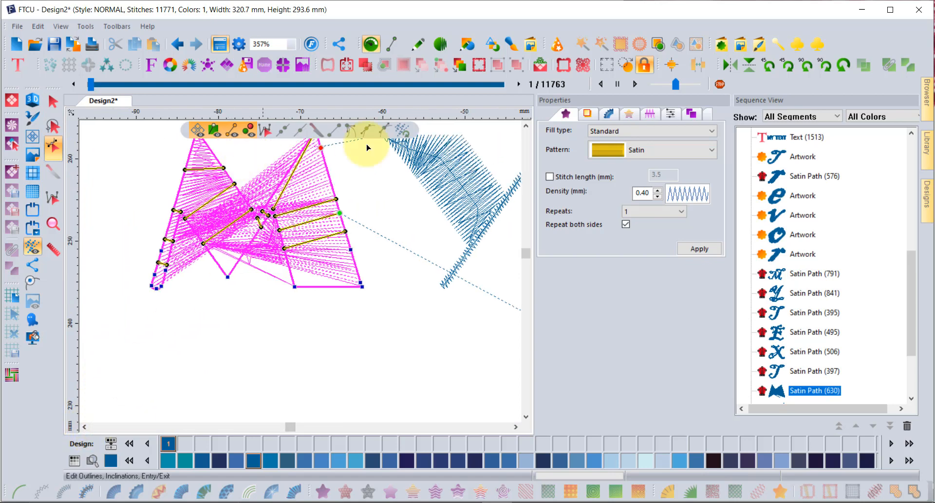
left_click(526, 125)
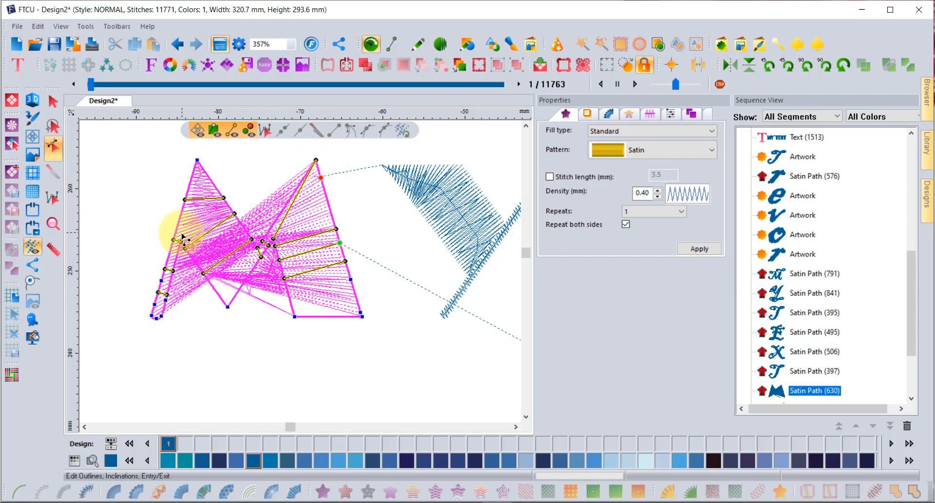
Add a split line across the top of the M's thin left leg, from the outer edge to the inner corner
scroll(183, 238, "up", 1)
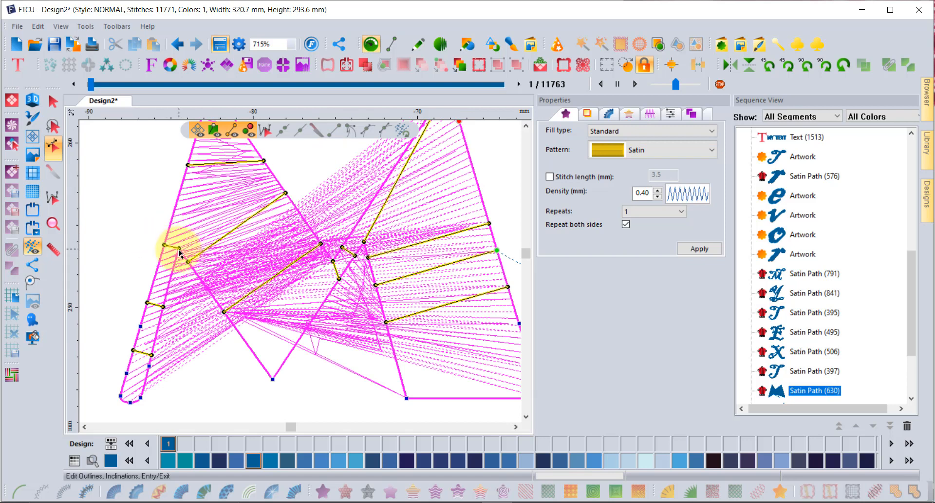
left_click_drag(179, 250, 180, 246)
right_click(179, 251)
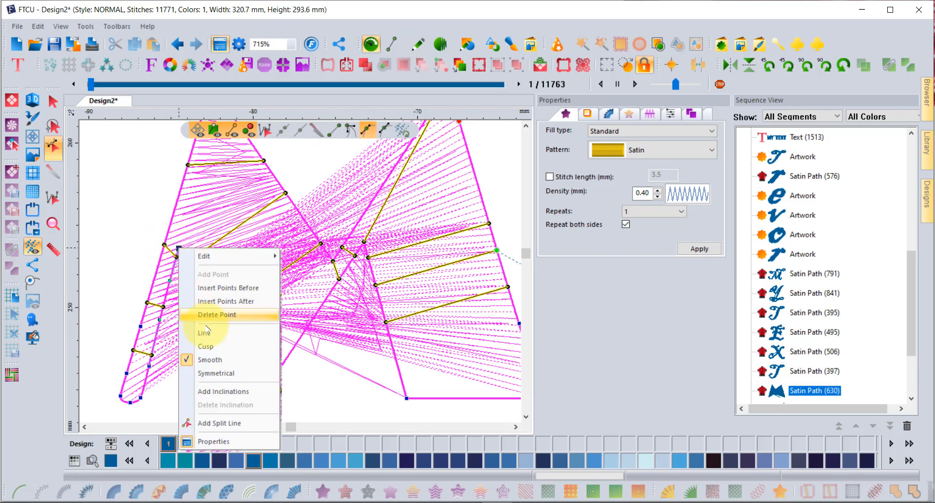
left_click(232, 423)
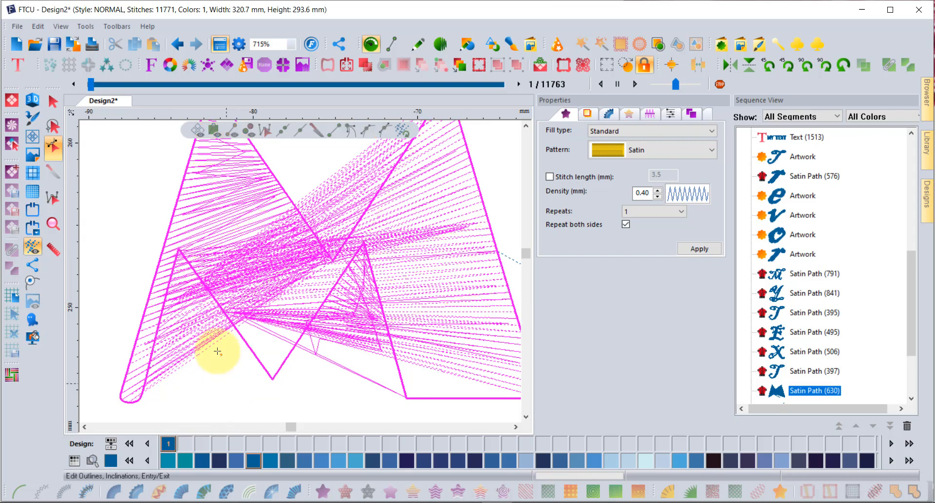
left_click(165, 245)
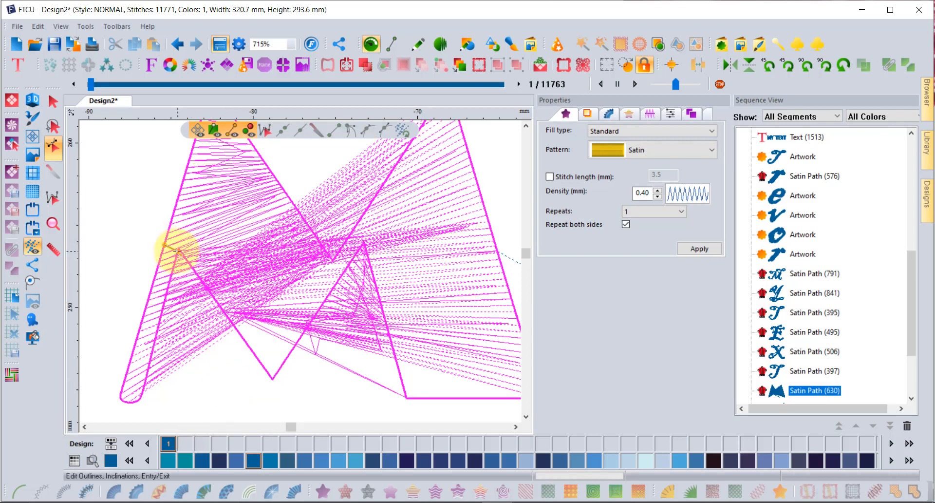
left_click(177, 251)
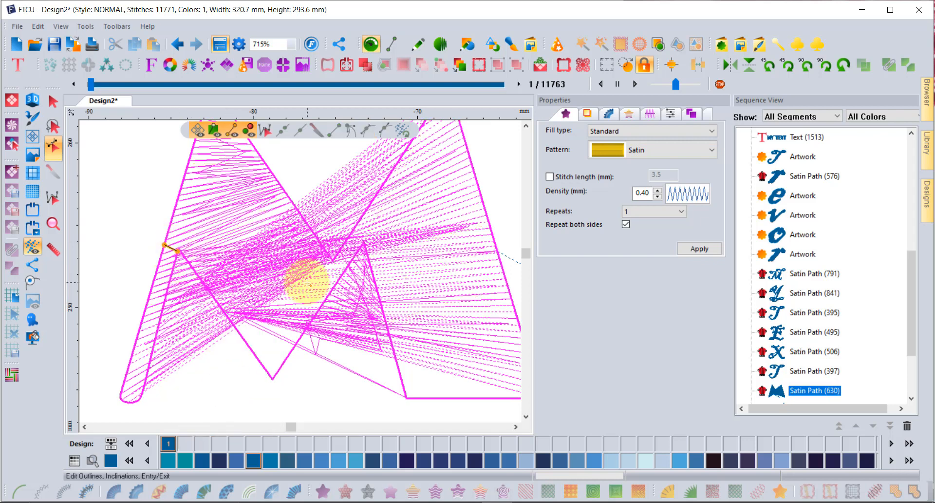
Add two more split lines on the M: from the centre notch to the lower middle tip, and from the right inner corner to the upper right edge
left_click(331, 260)
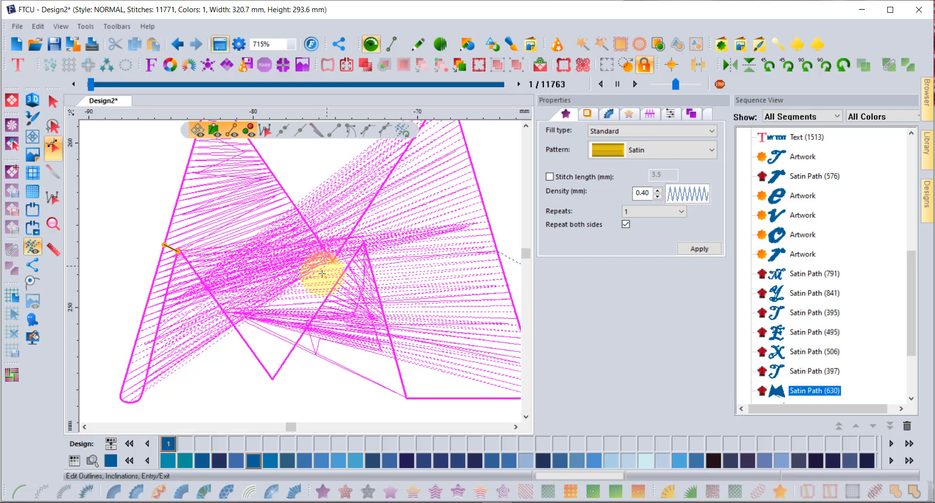
left_click(264, 366)
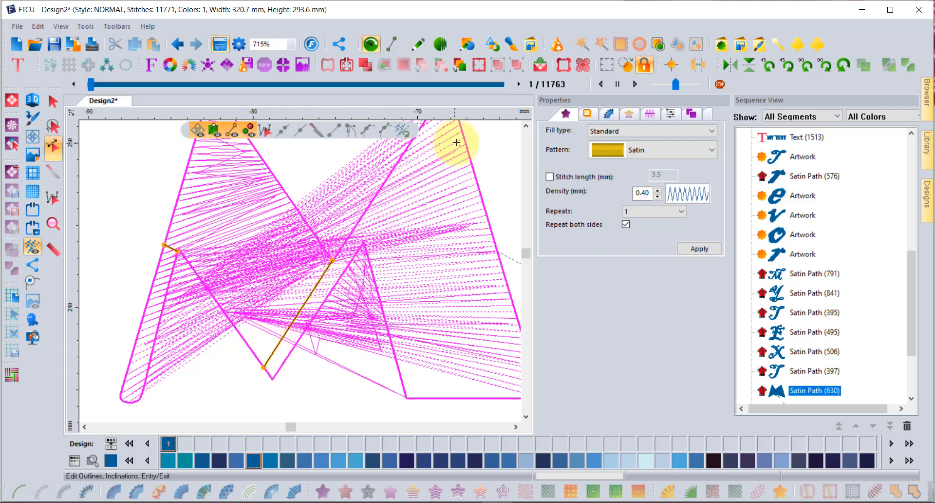
left_click(364, 273)
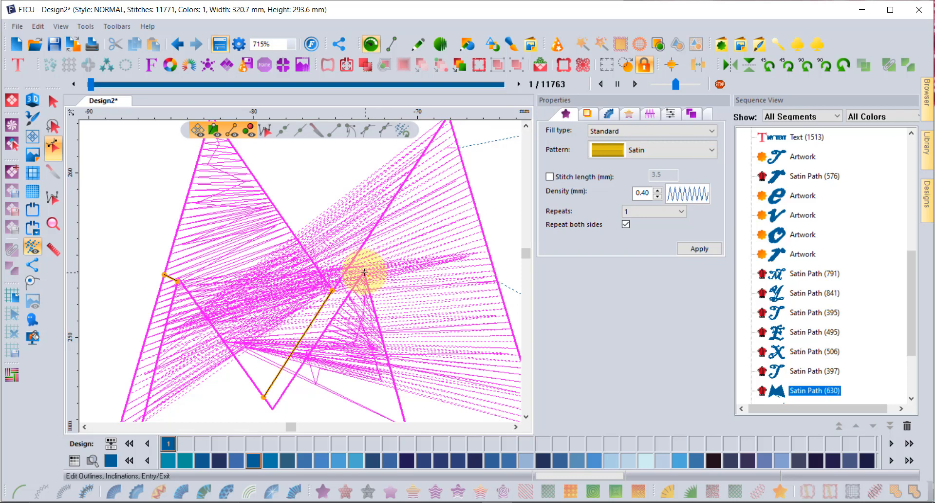
left_click(460, 141)
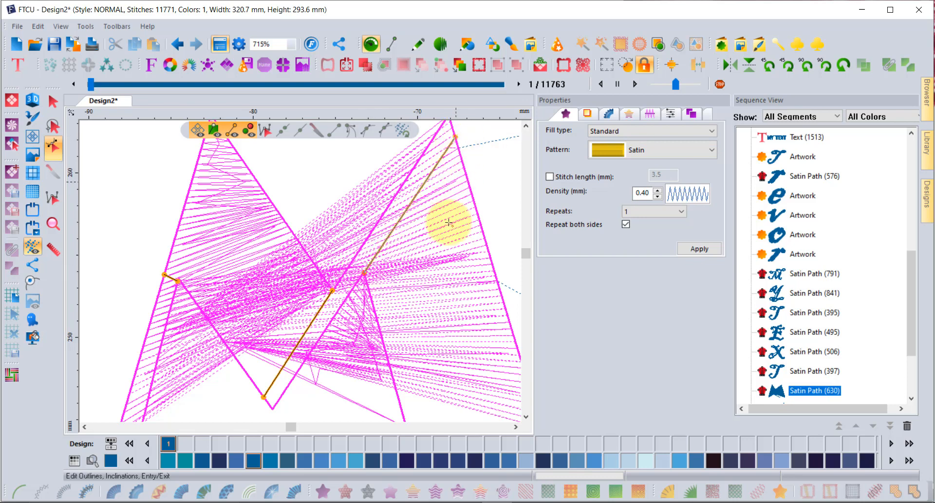
scroll(445, 232, "down", 1)
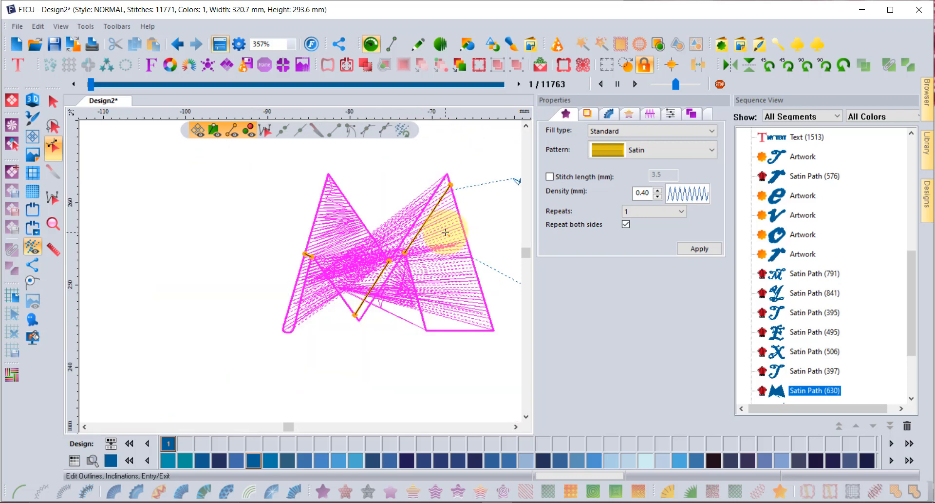
Apply the M's split lines and move the inclination end from the right peak down the thin diagonal stroke to beside the inner corner
right_click(446, 232)
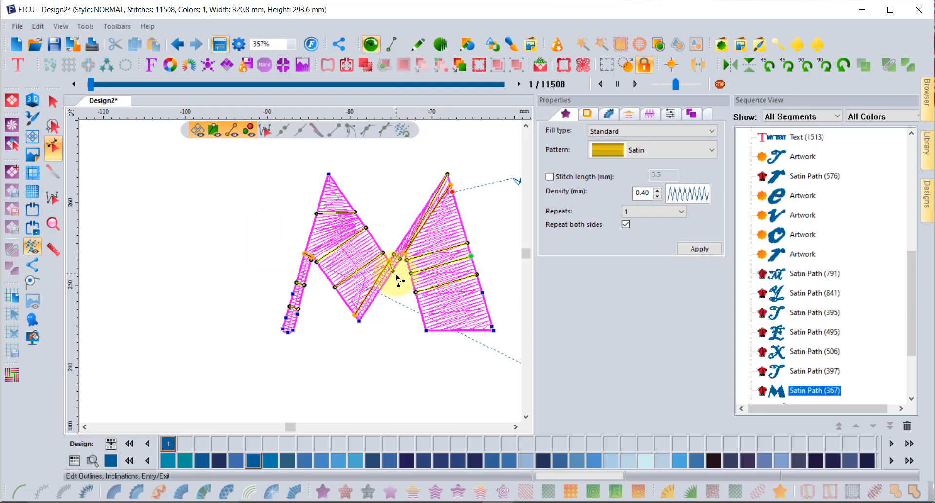
scroll(390, 265, "up", 1)
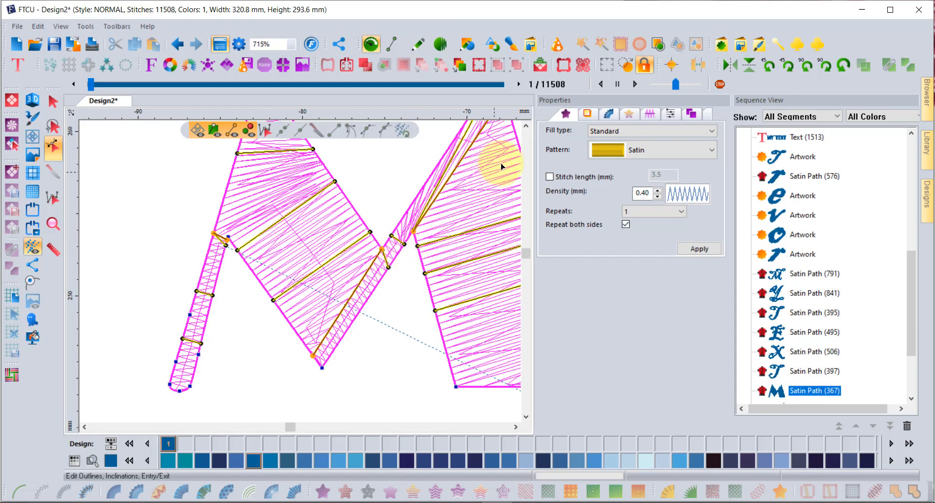
left_click(526, 125)
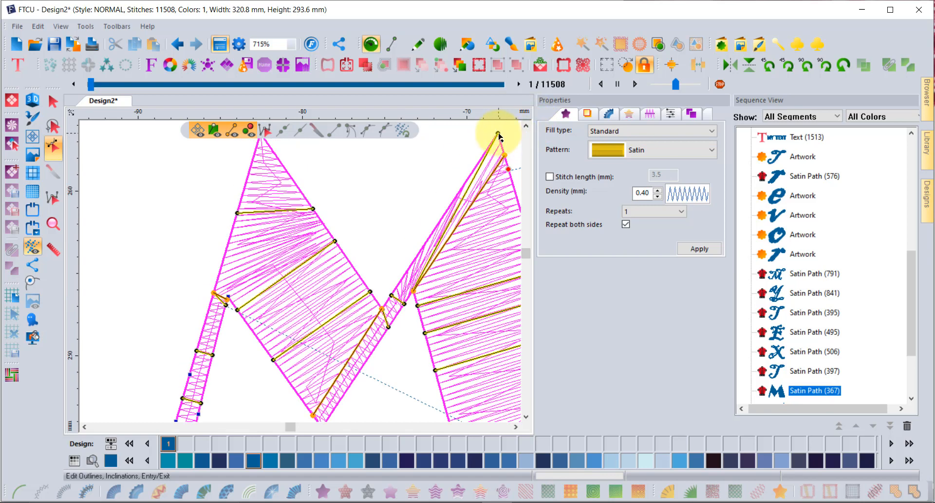
left_click(393, 267)
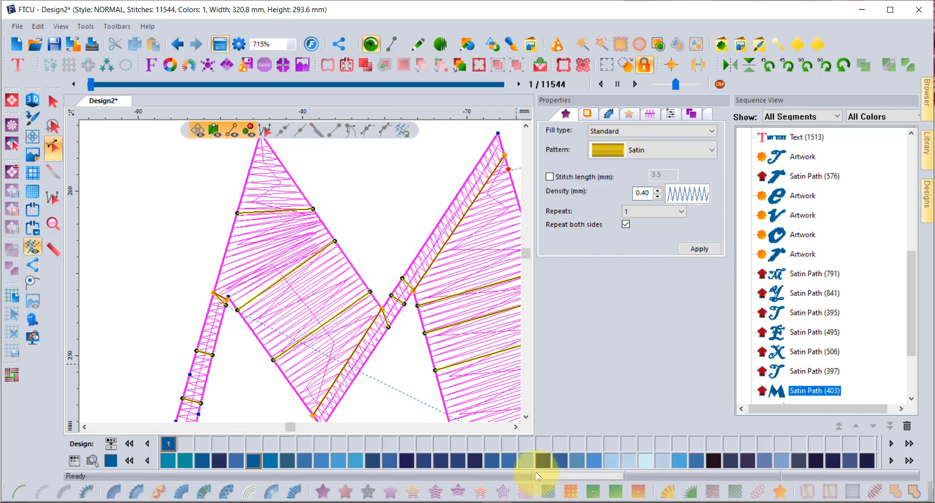
left_click(53, 101)
Inspect the M's regenerated stitches with the letter deselected, and bring the whole design back into view
scroll(379, 241, "down", 2)
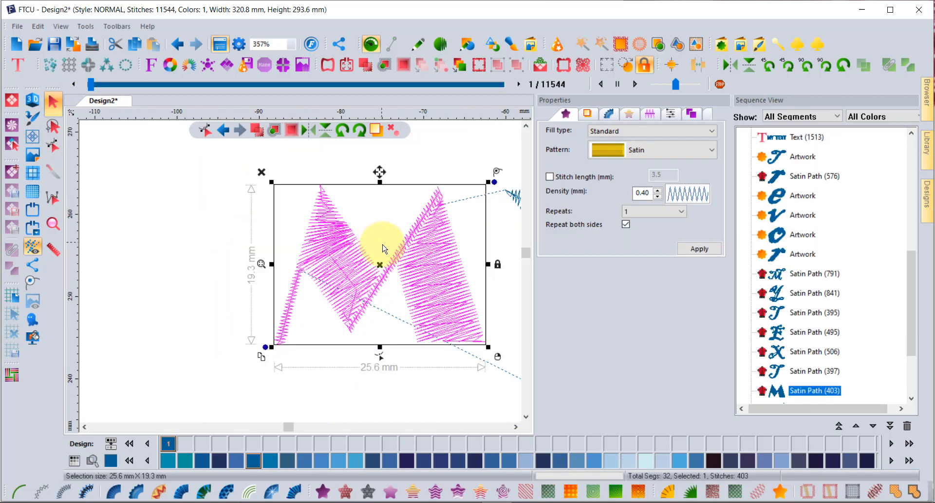
left_click(514, 426)
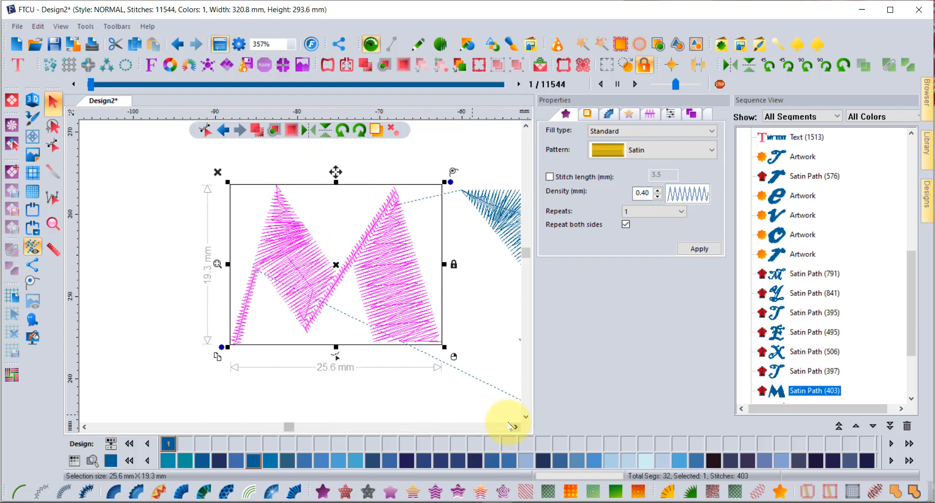
left_click(490, 290)
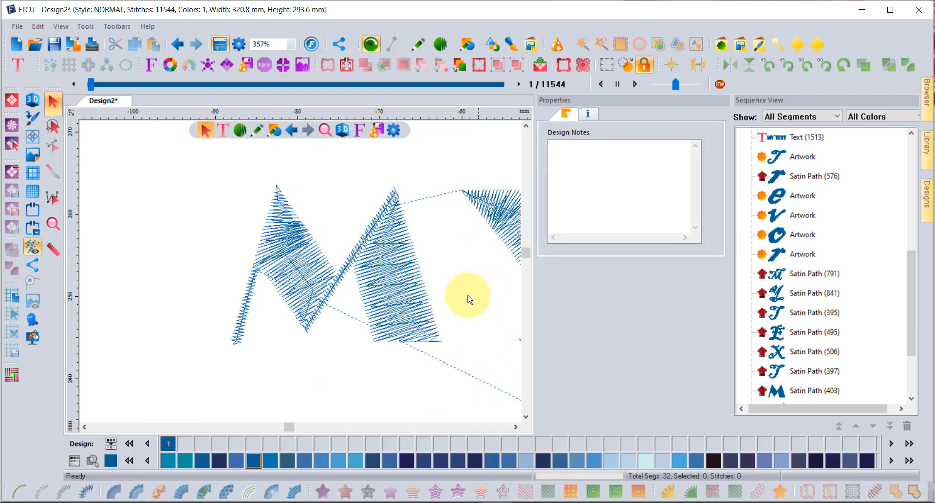
left_click(53, 225)
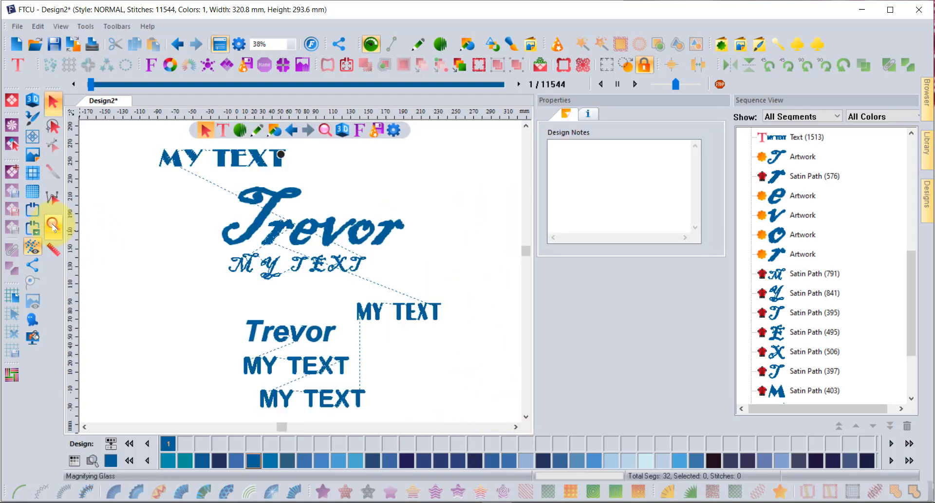